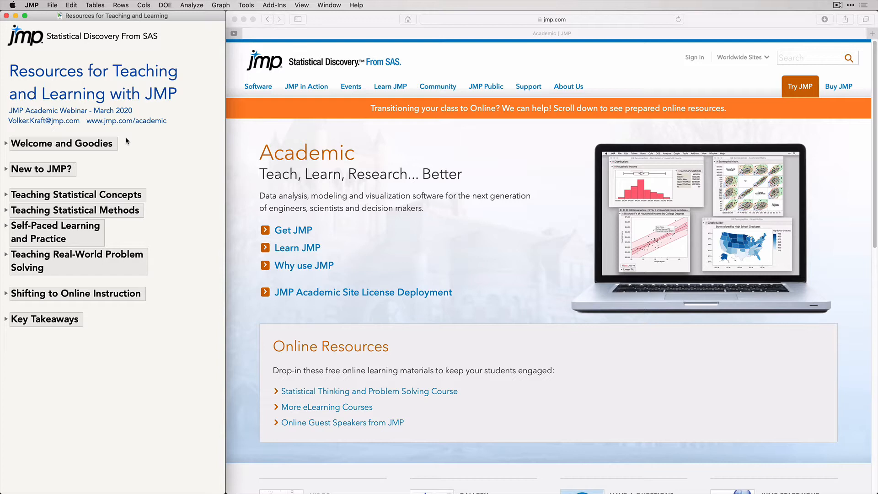
pyautogui.moveTo(125, 138); pyautogui.dragTo(125, 144)
pyautogui.moveTo(93, 309); pyautogui.dragTo(88, 350)
pyautogui.moveTo(80, 160); pyautogui.dragTo(81, 173)
pyautogui.moveTo(156, 184); pyautogui.dragTo(153, 275)
# Expand the Welcome and Goodies section and highlight its three webinar topic lines one after another
pyautogui.click(5, 143)
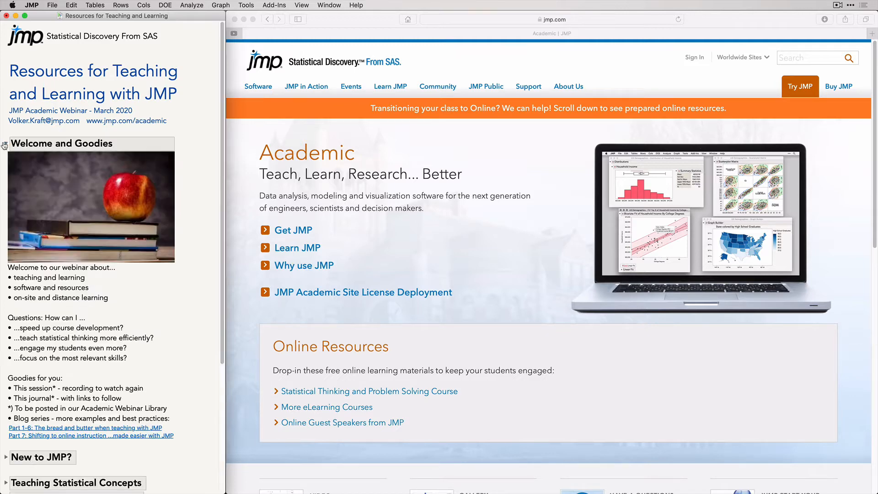
pyautogui.tripleClick(56, 280)
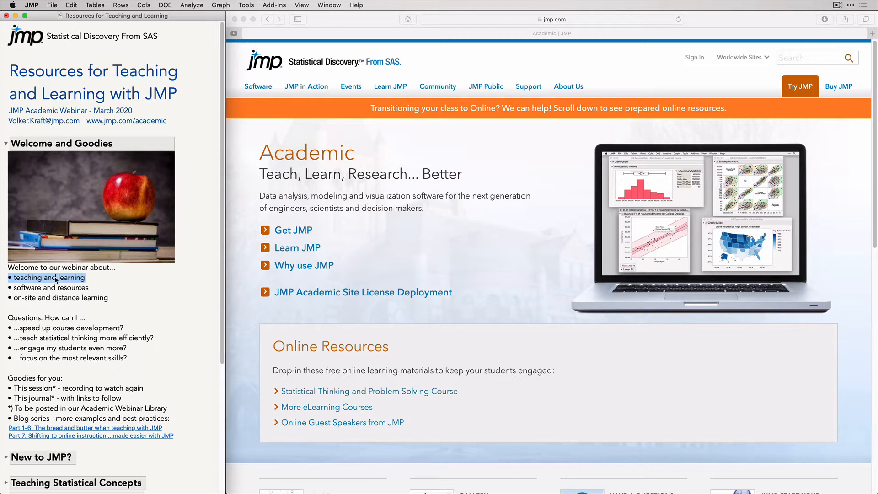
pyautogui.click(50, 290)
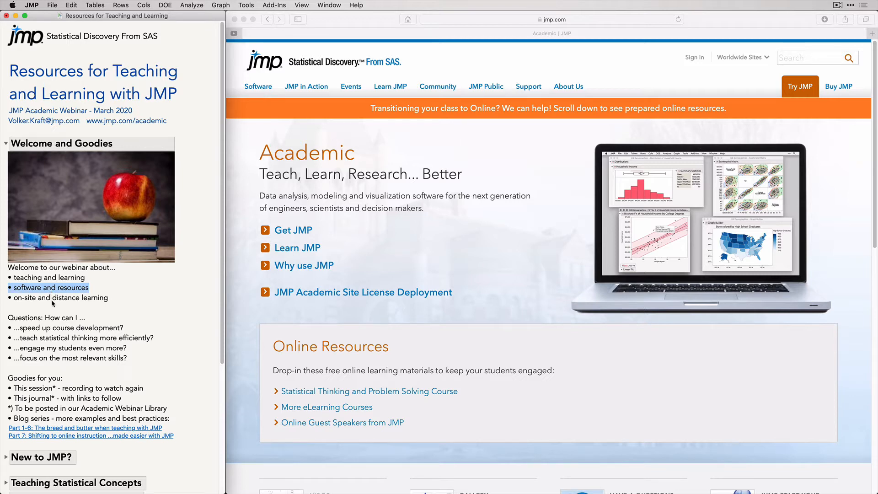
pyautogui.click(51, 300)
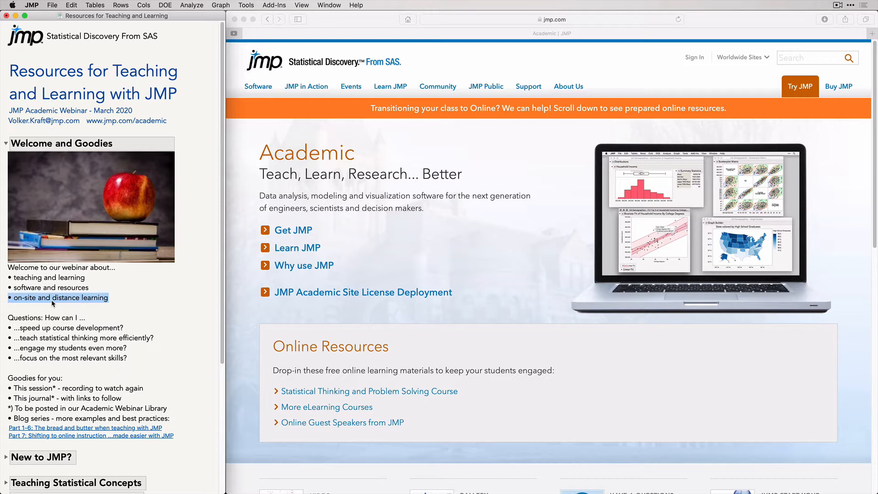
# Highlight each of the four "How can I ..." questions in turn, from course development to relevant skills
pyautogui.click(56, 328)
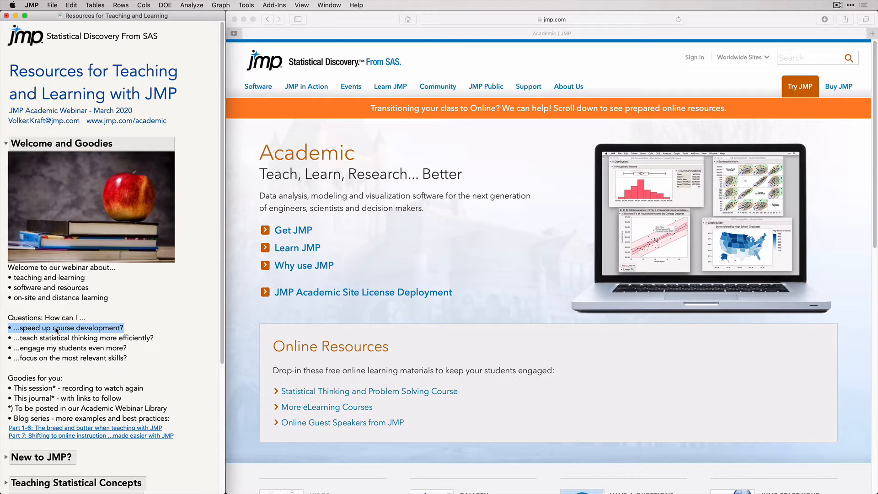
pyautogui.click(65, 340)
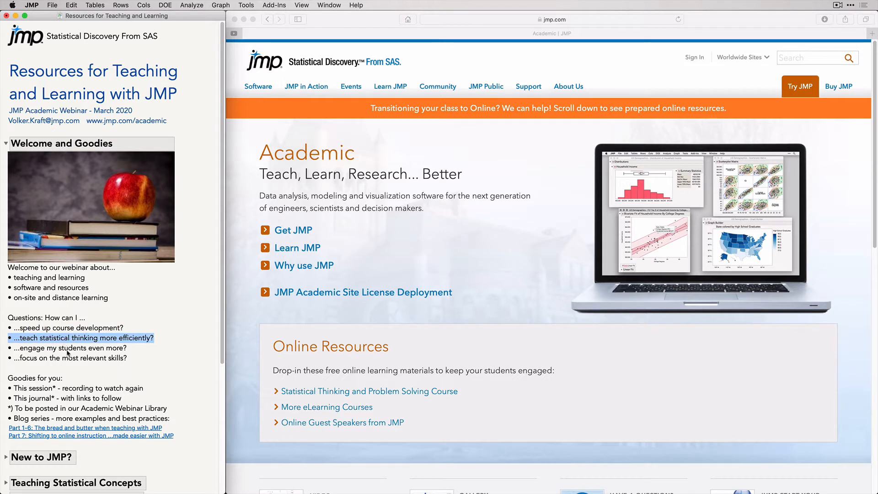
pyautogui.click(71, 352)
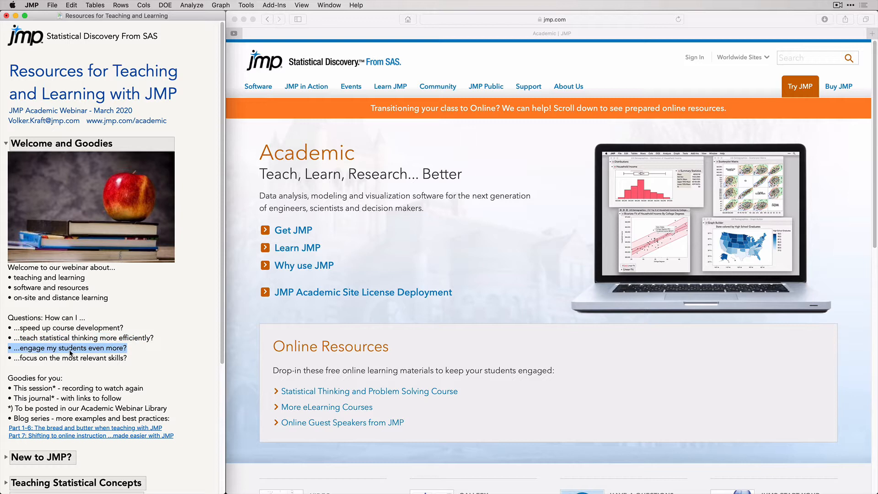
pyautogui.click(75, 361)
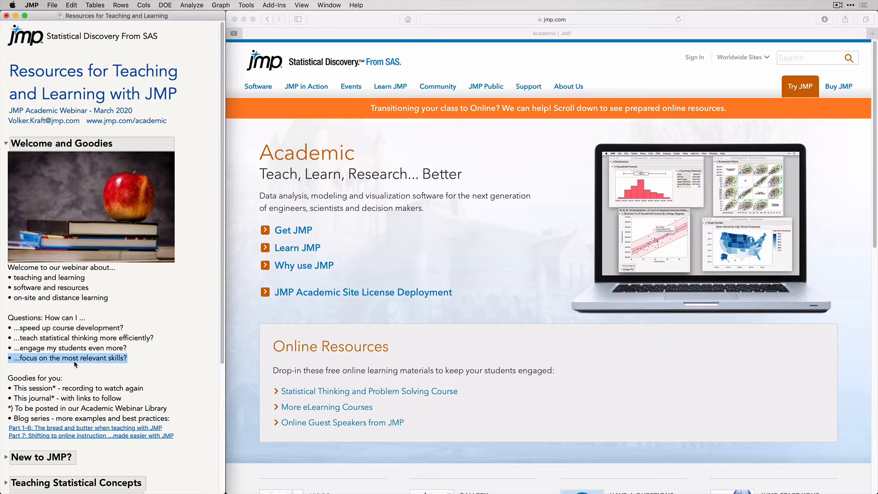
# Highlight the session recording, journal and blog series lines under "Goodies for you" in turn
pyautogui.click(76, 389)
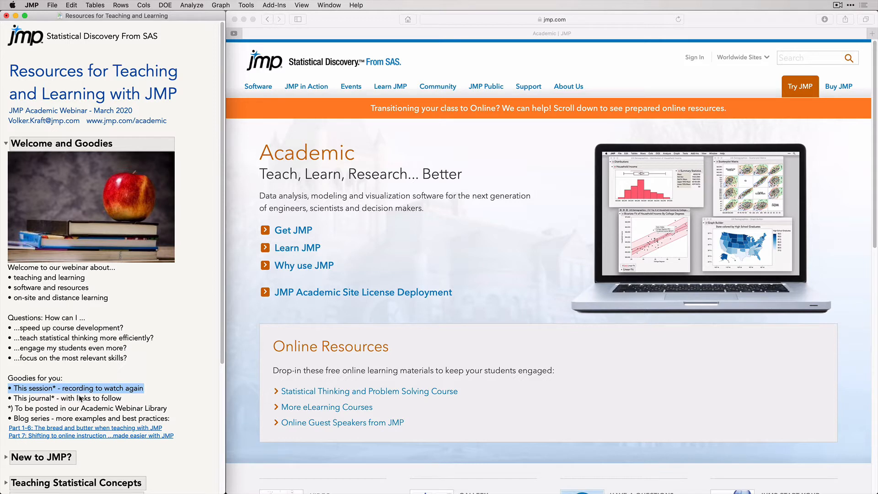
pyautogui.tripleClick(80, 399)
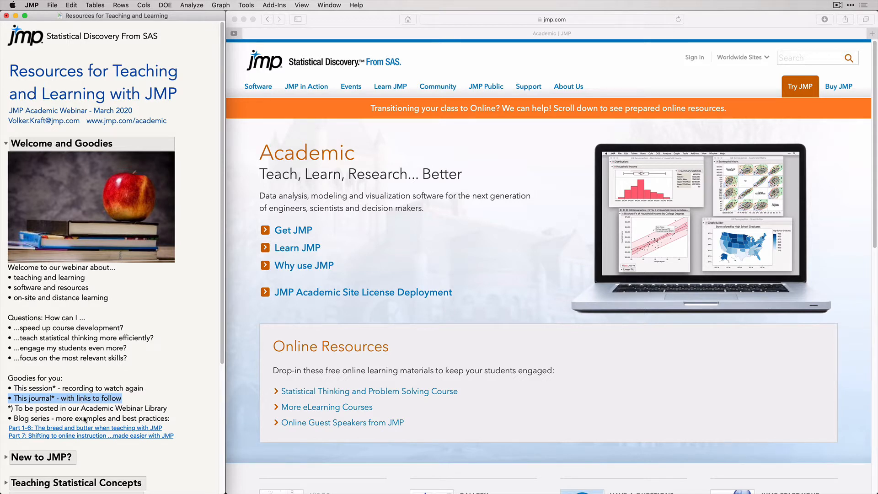
pyautogui.click(85, 419)
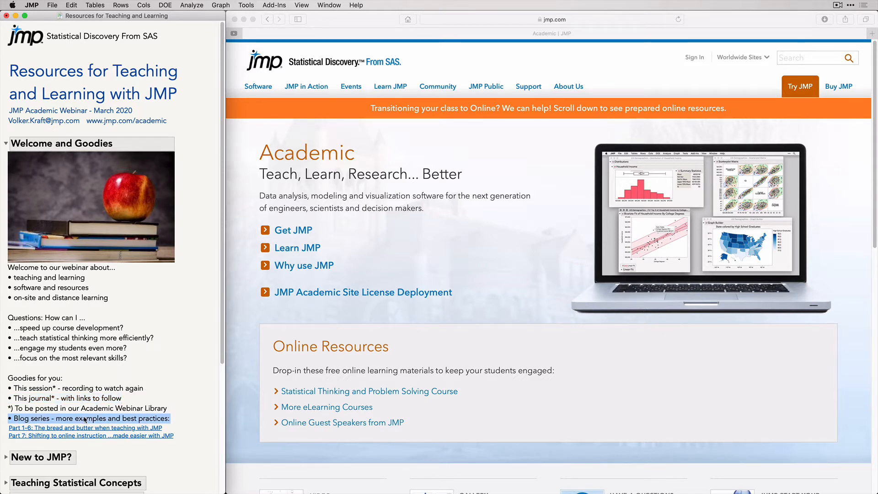
# Open the linked blog series "Part 1-6: The bread and butter when teaching with JMP" and look through its post list
pyautogui.click(86, 429)
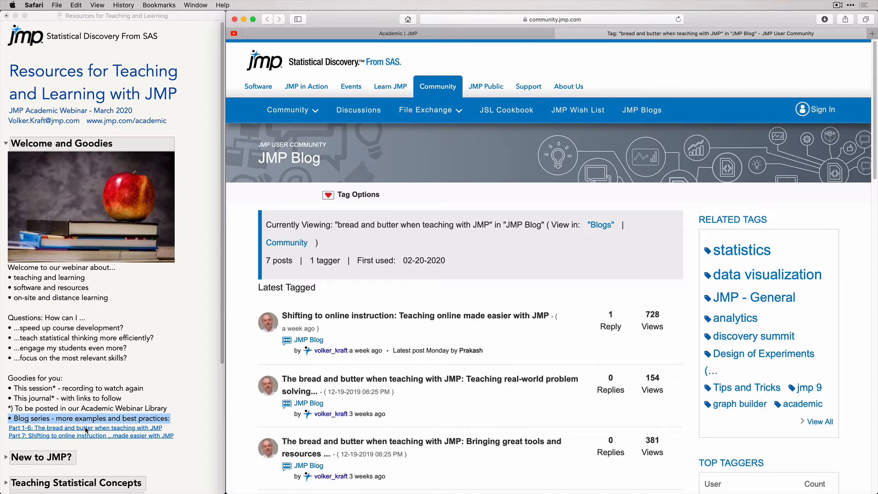
pyautogui.scroll(-3, 423, 406)
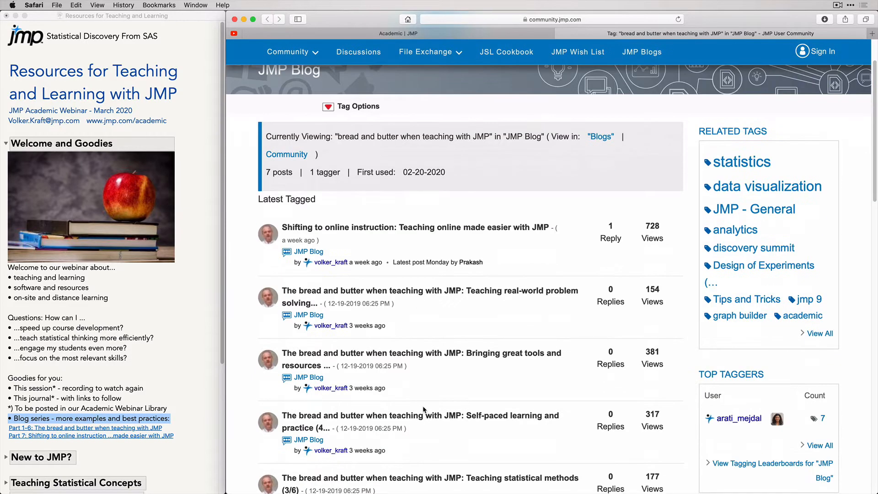
pyautogui.scroll(3, 423, 405)
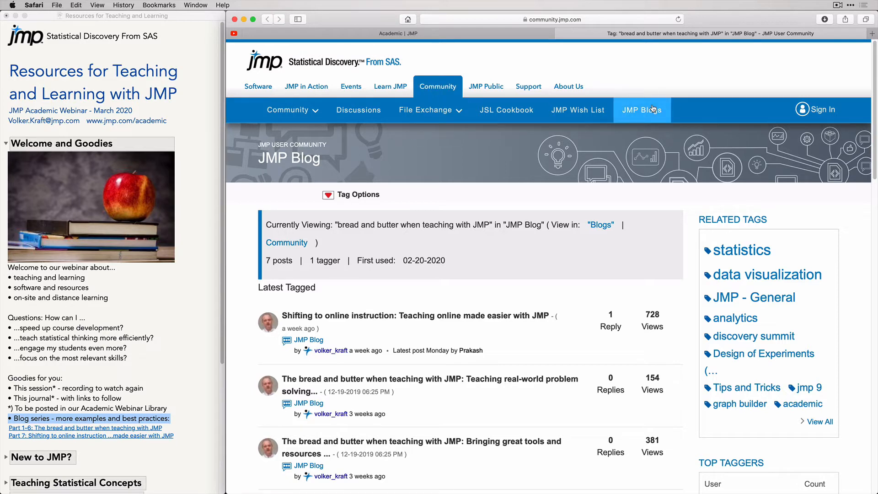
pyautogui.scroll(-7, 482, 360)
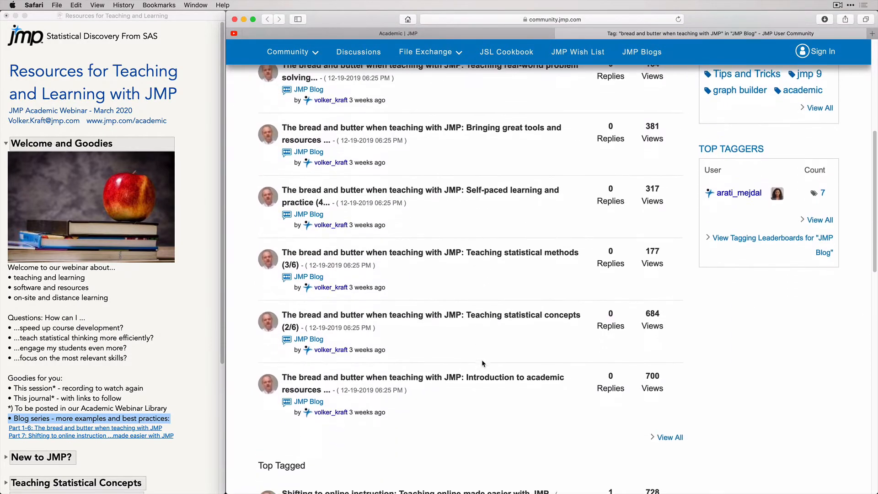
# Open the blog post on the introduction to academic resources, view its opening, and return to the JMP journal
pyautogui.click(421, 381)
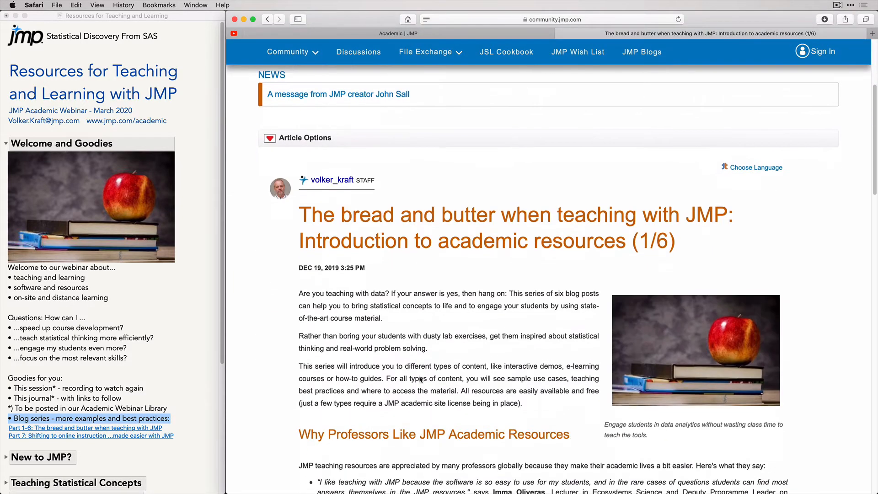
pyautogui.scroll(-3, 420, 380)
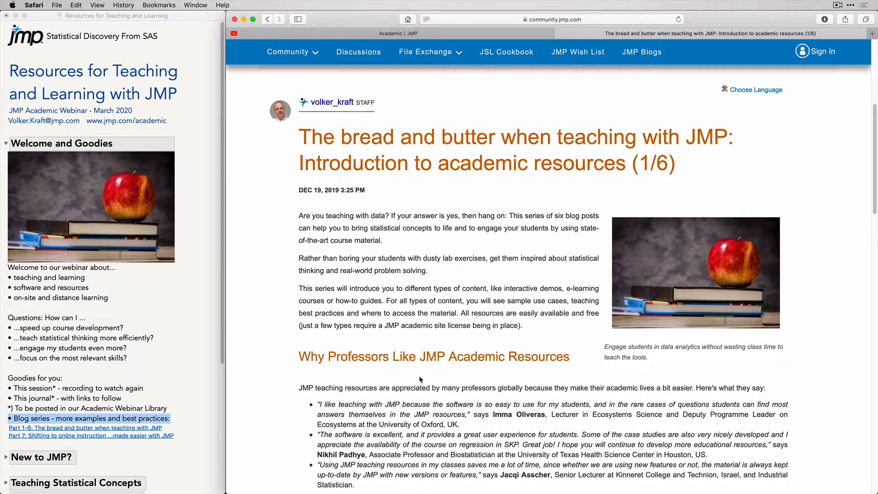
pyautogui.click(561, 34)
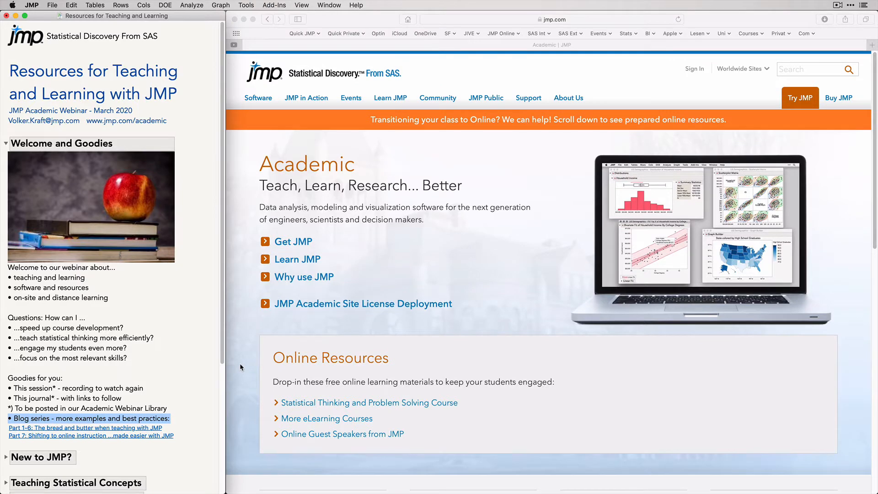
# Expand the "New to JMP?" section of the journal
pyautogui.scroll(-3, 142, 365)
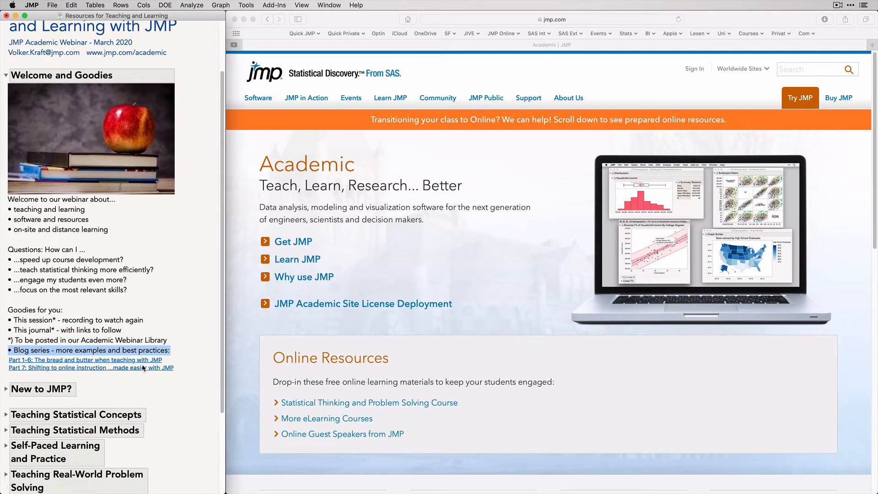
pyautogui.scroll(-5, 143, 368)
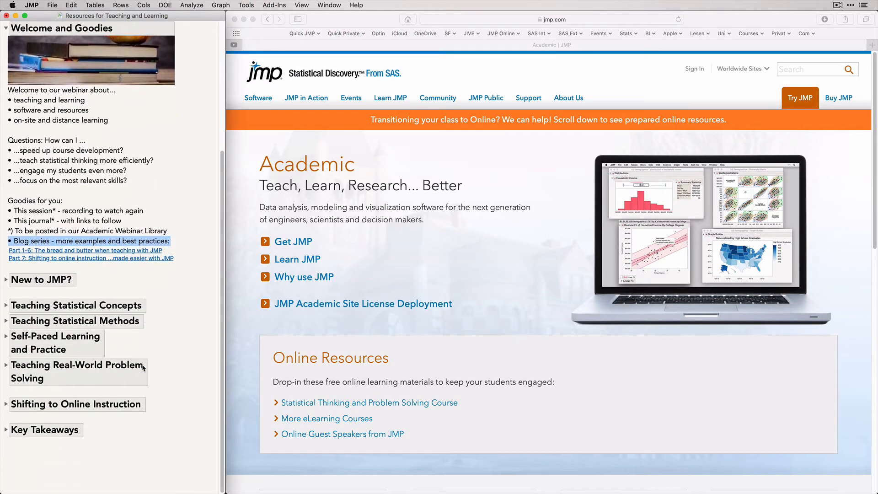
pyautogui.click(7, 281)
pyautogui.scroll(-5, 114, 348)
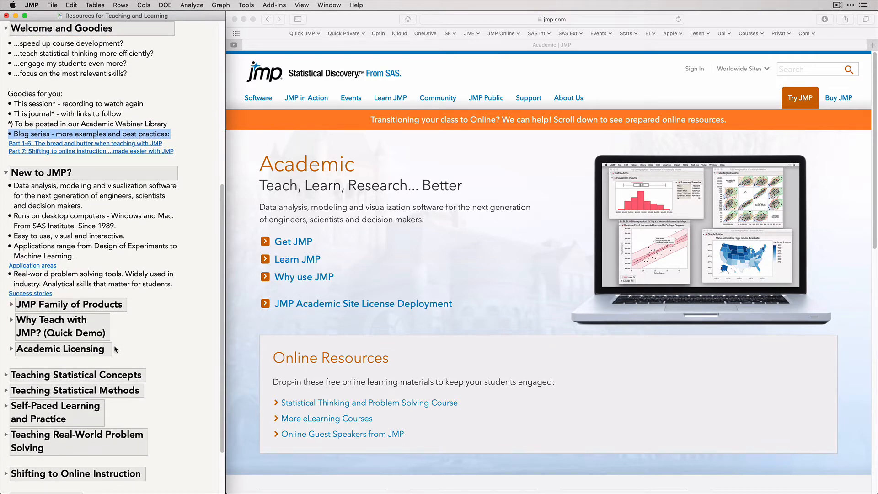
pyautogui.scroll(-3, 114, 349)
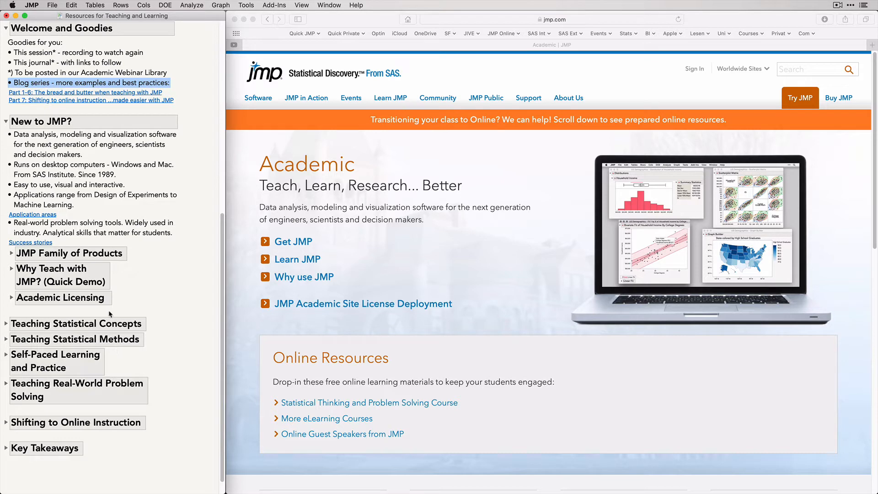
# Highlight the bullets on the range of applications and real-world problem solving tools, pointing out their linked pages
pyautogui.click(62, 201)
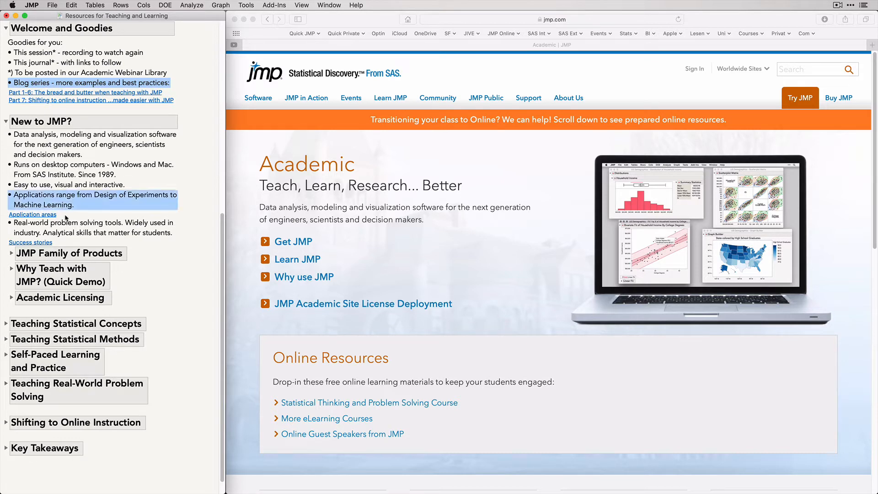
pyautogui.moveTo(67, 218)
pyautogui.mouseDown()
pyautogui.moveTo(3, 203)
pyautogui.moveTo(56, 217)
pyautogui.moveTo(55, 202)
pyautogui.mouseUp()
pyautogui.click(60, 232)
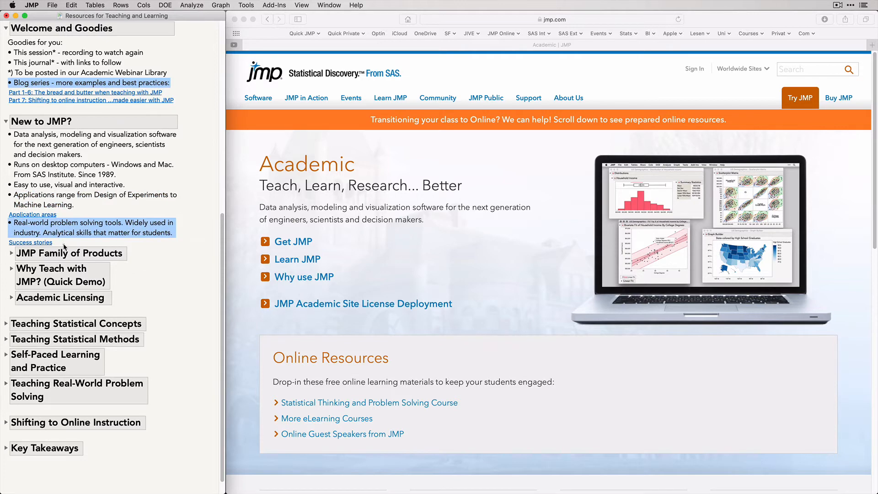
pyautogui.moveTo(64, 247)
pyautogui.mouseDown()
pyautogui.moveTo(3, 233)
pyautogui.moveTo(76, 234)
pyautogui.mouseUp()
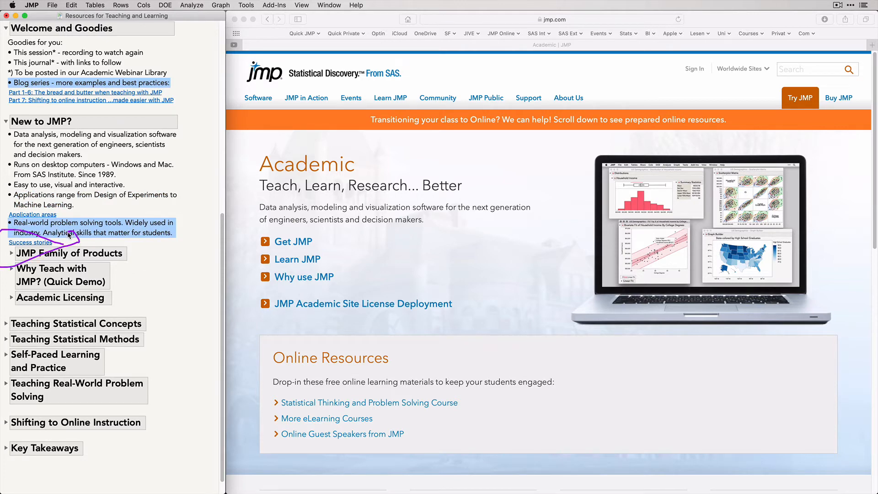
# Expand the "JMP Family of Products" and "Why Teach with JMP? (Quick Demo)" subsections
pyautogui.click(11, 254)
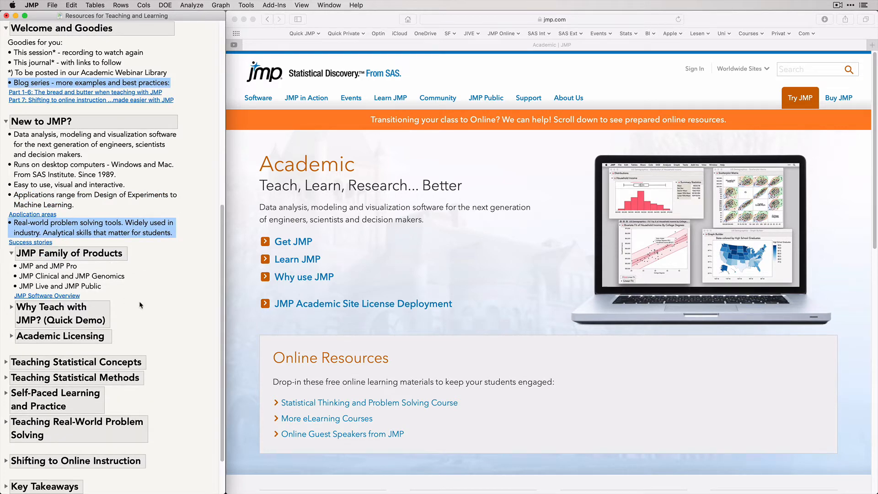
pyautogui.moveTo(102, 288)
pyautogui.mouseDown()
pyautogui.moveTo(20, 297)
pyautogui.moveTo(101, 287)
pyautogui.mouseUp()
pyautogui.click(12, 311)
pyautogui.scroll(-10, 89, 274)
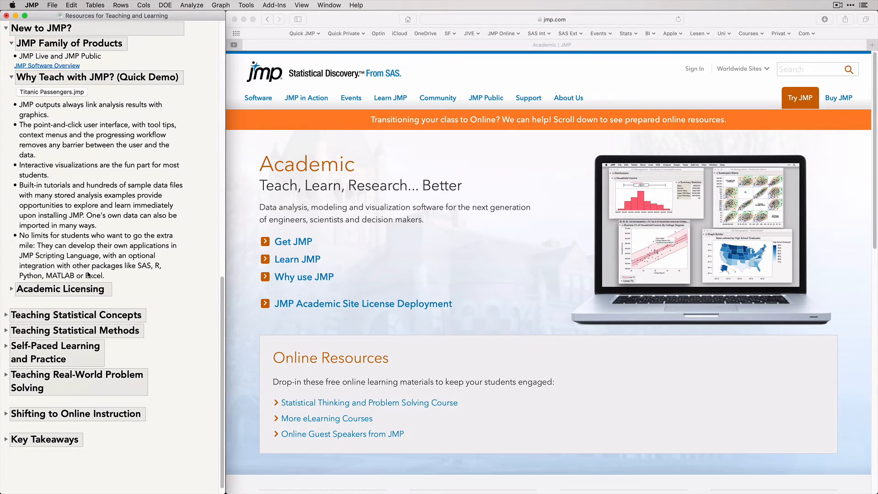
# Open the Titanic Passengers.jmp data table from the quick demo subsection
pyautogui.click(56, 92)
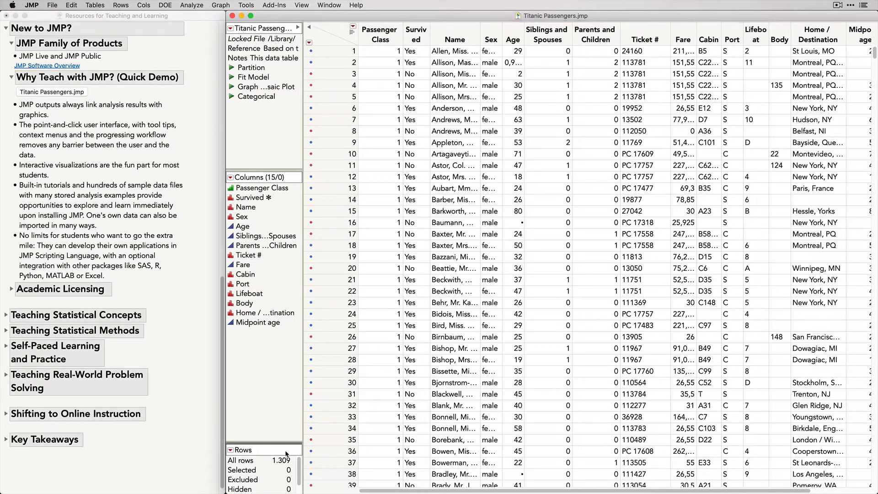
pyautogui.moveTo(286, 454)
pyautogui.mouseDown()
pyautogui.moveTo(269, 465)
pyautogui.moveTo(277, 448)
pyautogui.mouseUp()
# Highlight the bullets on linked graphics, the point-and-click interface and interactive visualizations in turn, clearing the highlight at the end
pyautogui.click(52, 115)
pyautogui.tripleClick(52, 114)
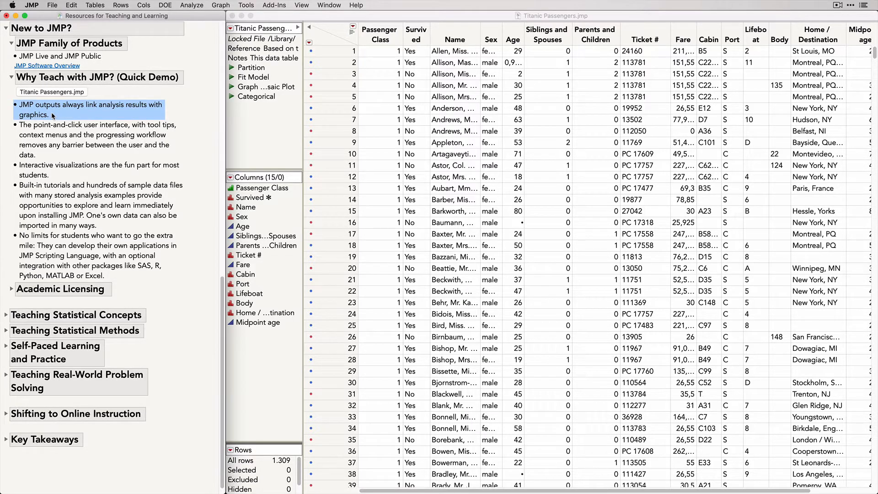
pyautogui.tripleClick(58, 143)
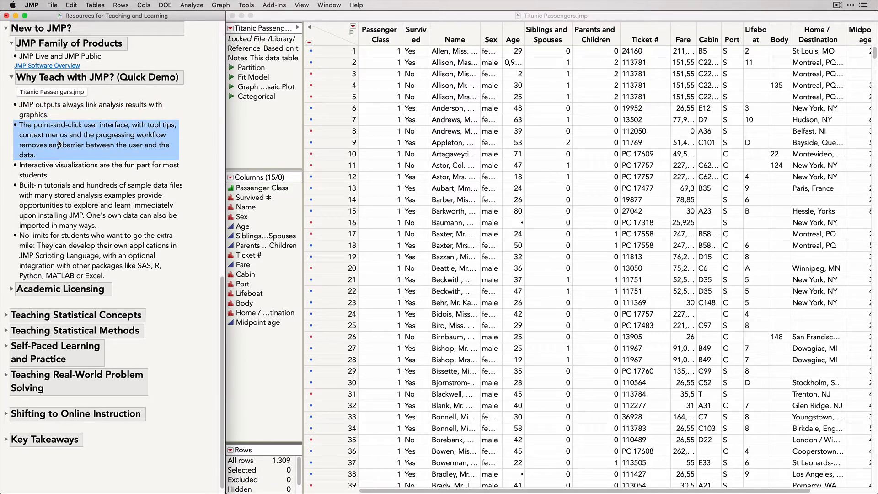
pyautogui.tripleClick(62, 178)
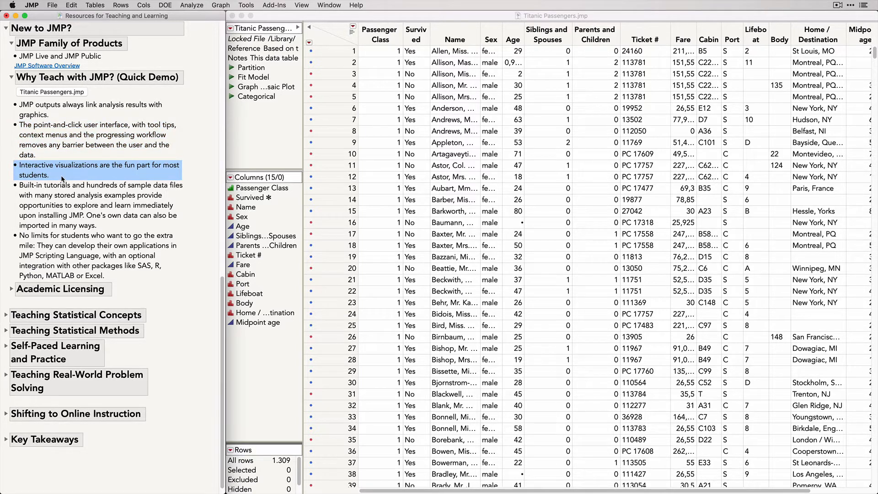
pyautogui.click(63, 178)
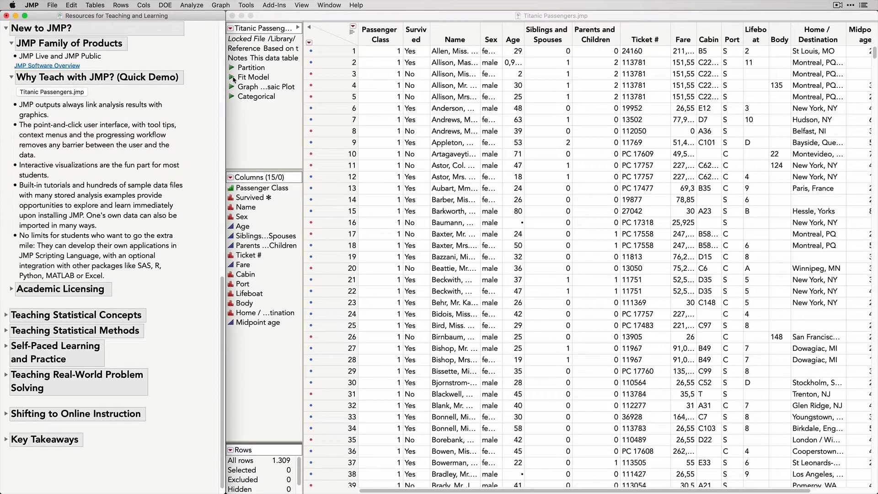
# Run a Distribution analysis with Passenger Class, Survived, Name, Sex, Age and Lifeboat as the Y columns
pyautogui.click(192, 5)
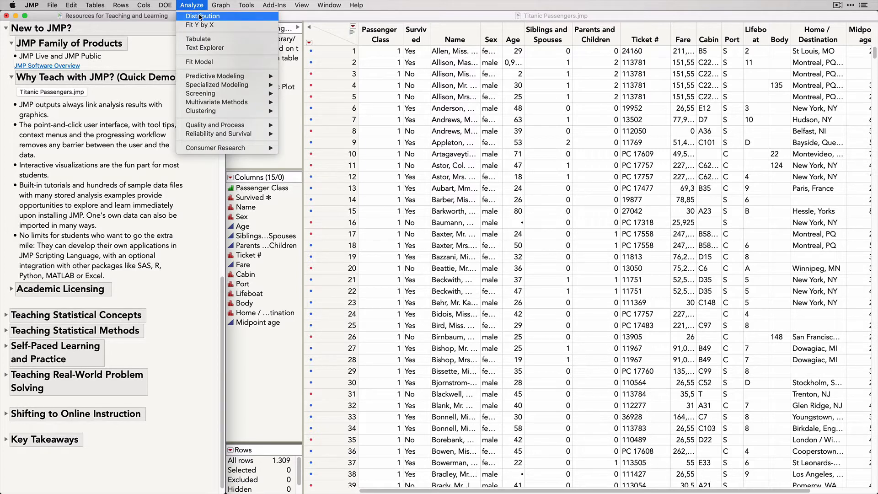
pyautogui.click(200, 16)
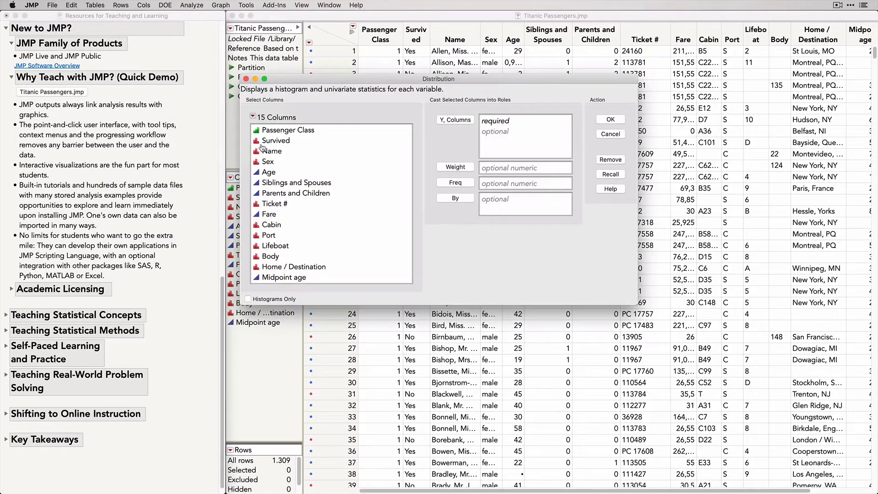
pyautogui.click(279, 132)
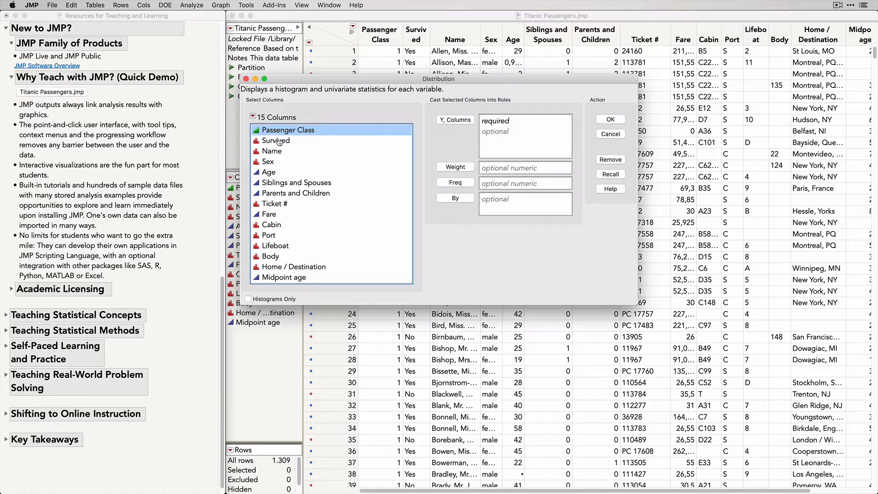
pyautogui.keyDown('shift'); pyautogui.click(274, 174); pyautogui.keyUp('shift')
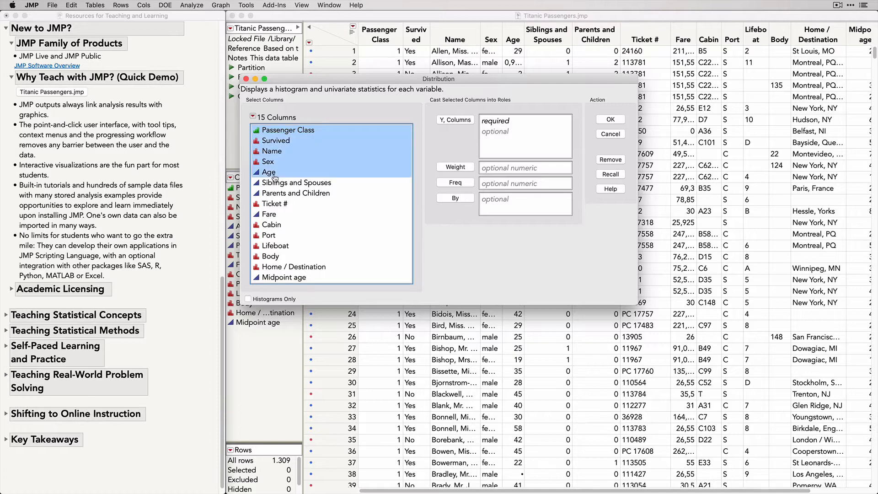
pyautogui.keyDown('super'); pyautogui.click(276, 247); pyautogui.keyUp('super')
pyautogui.click(461, 120)
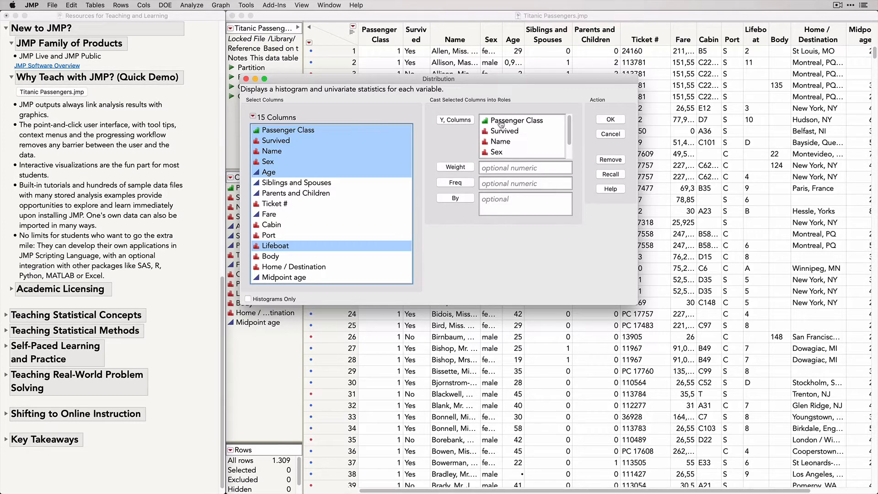
pyautogui.click(628, 119)
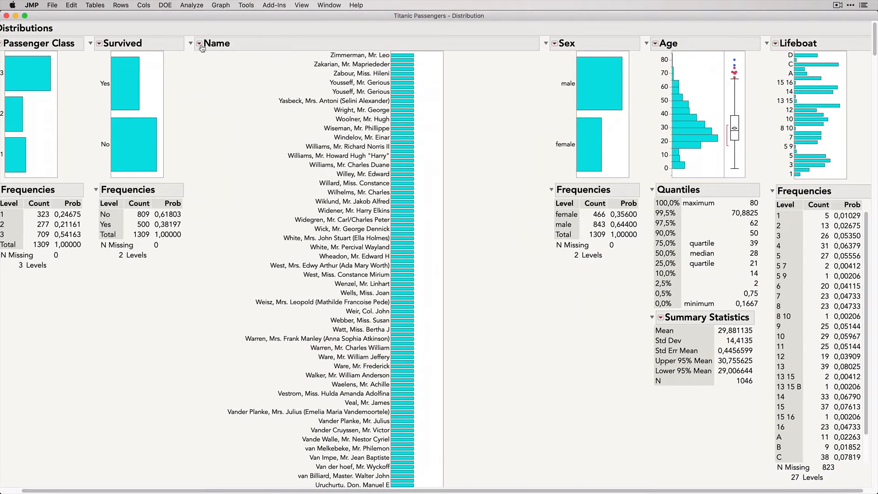
# Remove the Name distribution from the report and move the report window so the journal is uncovered
pyautogui.click(200, 44)
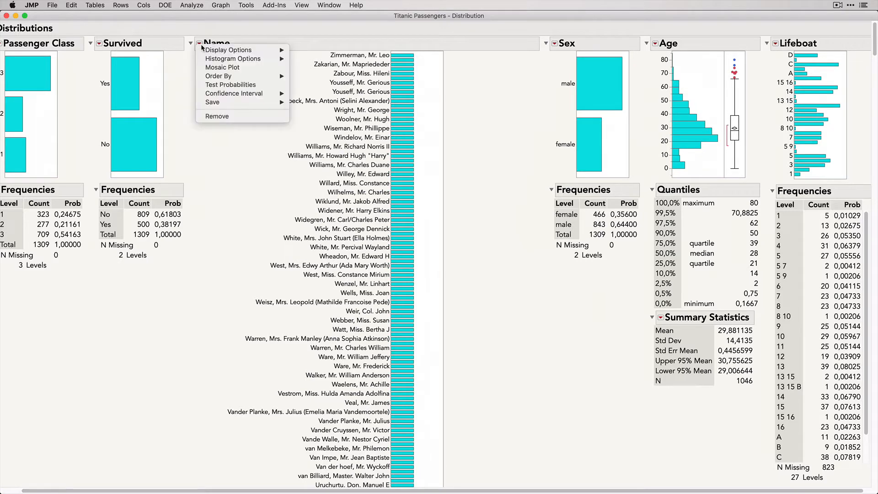
pyautogui.click(221, 116)
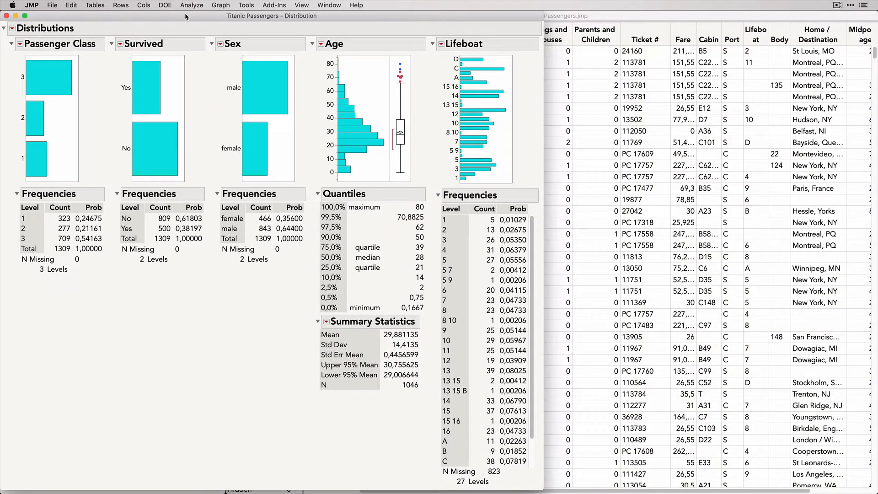
pyautogui.moveTo(187, 17); pyautogui.dragTo(410, 17)
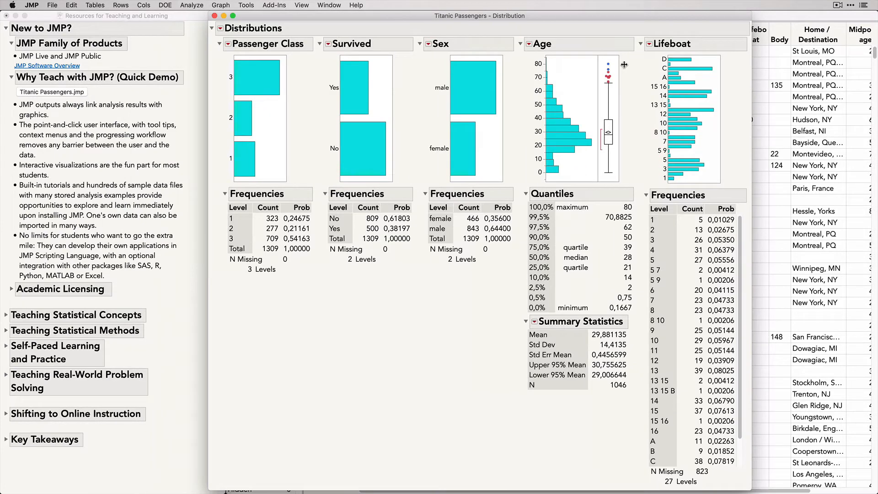
# Examine the linked highlighting for the age 76 outlier in the Age box plot and for the Yes bar of Survived
pyautogui.moveTo(607, 66)
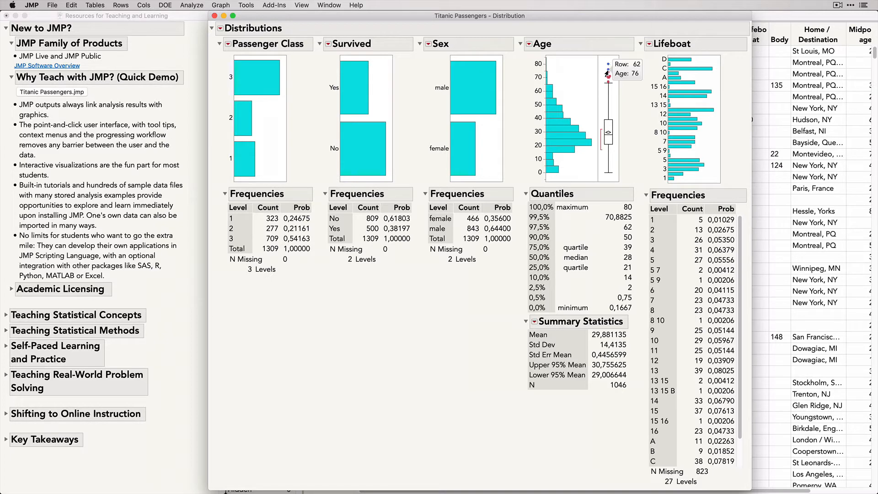
pyautogui.click(608, 69)
pyautogui.moveTo(607, 72)
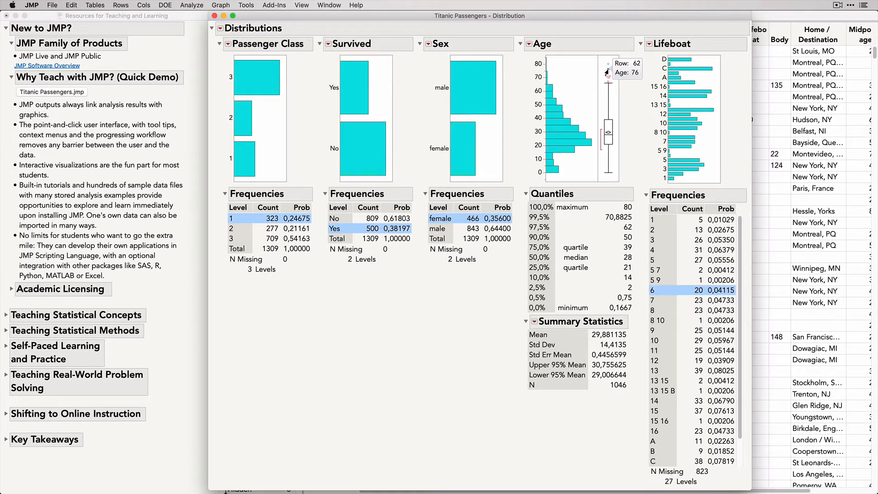
pyautogui.click(607, 71)
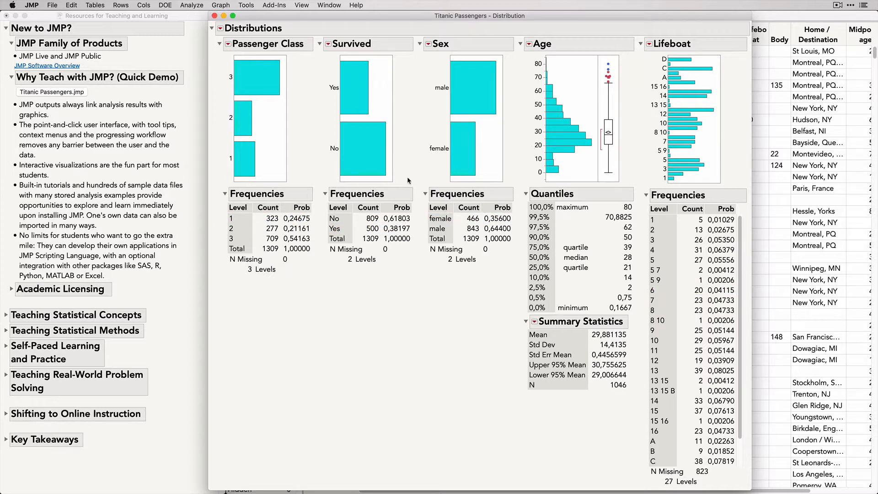
pyautogui.moveTo(348, 97)
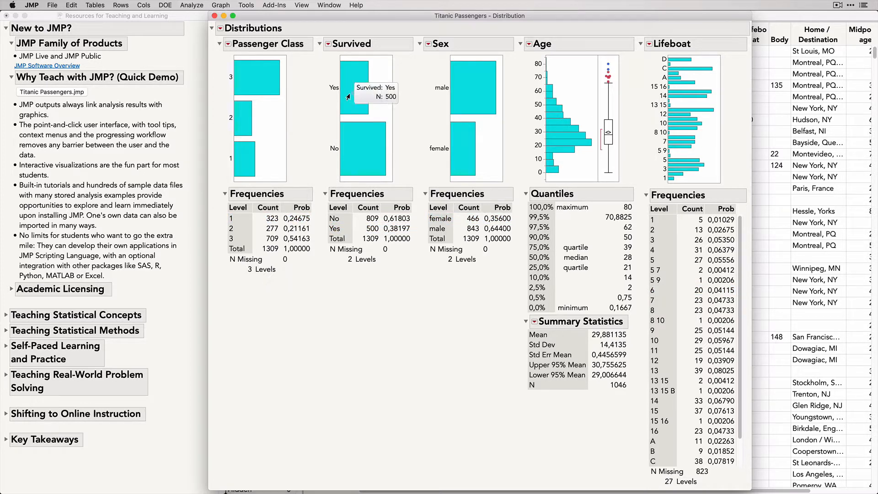
pyautogui.click(348, 97)
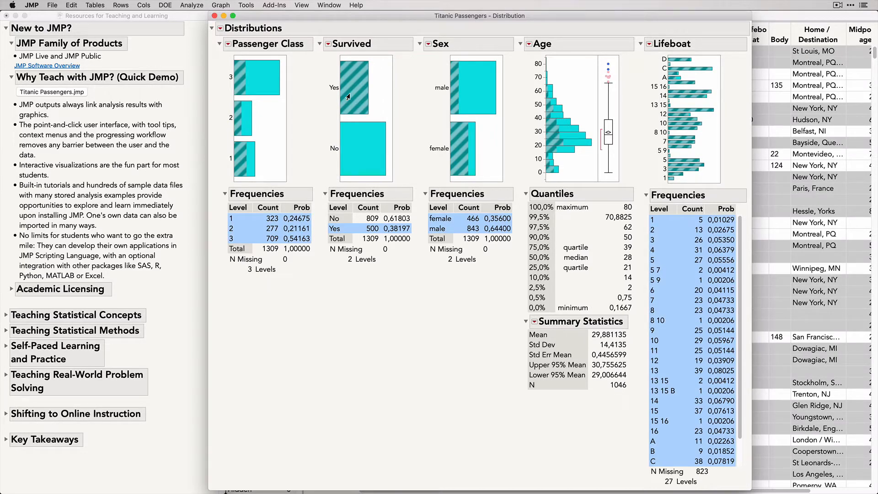
# Select the Age histogram bars below 20 and circle the linked share in the class 3 bar of Passenger Class
pyautogui.click(560, 171)
pyautogui.moveTo(570, 175); pyautogui.dragTo(563, 146)
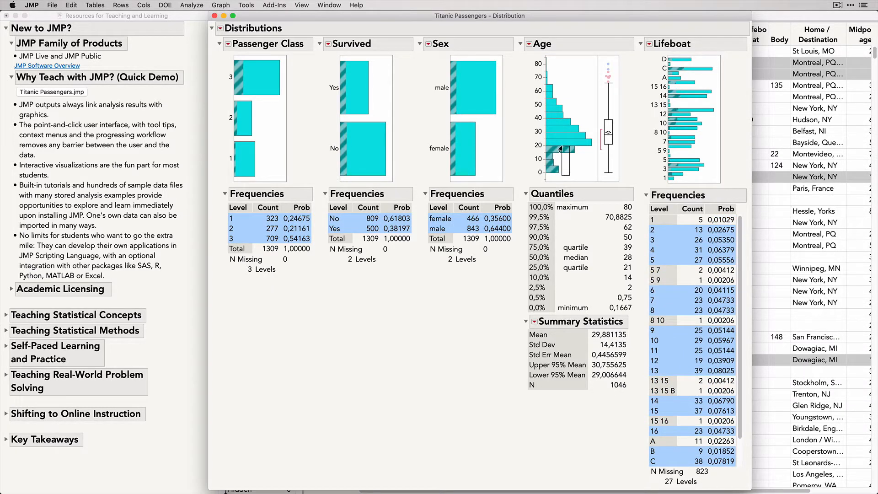
pyautogui.moveTo(561, 149); pyautogui.dragTo(560, 149)
pyautogui.moveTo(219, 95)
pyautogui.mouseDown()
pyautogui.moveTo(250, 58)
pyautogui.moveTo(218, 91)
pyautogui.mouseUp()
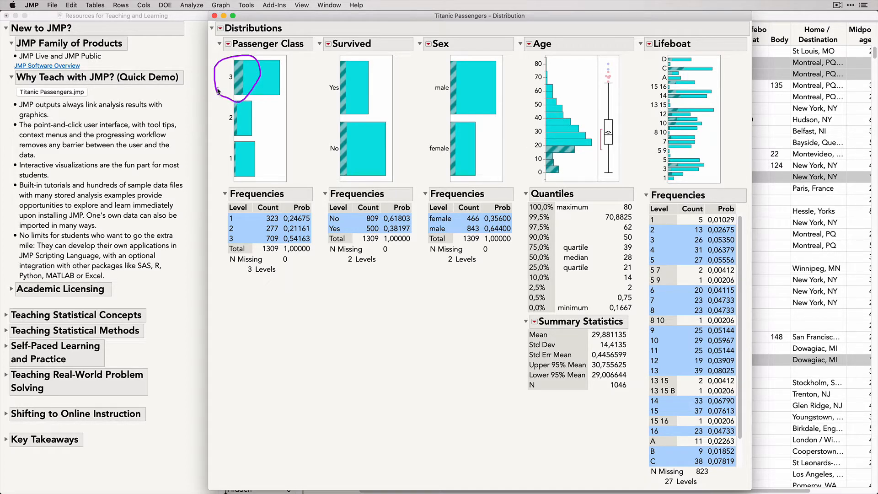
# Select the No bar of Survived and stretch the Lifeboat histogram taller to inspect its levels, closing the report at the end
pyautogui.click(349, 137)
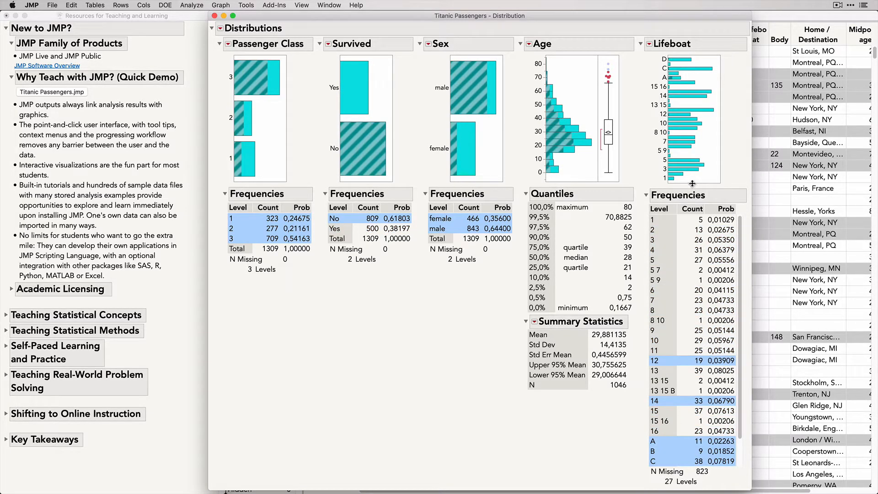
pyautogui.moveTo(692, 184); pyautogui.dragTo(704, 334)
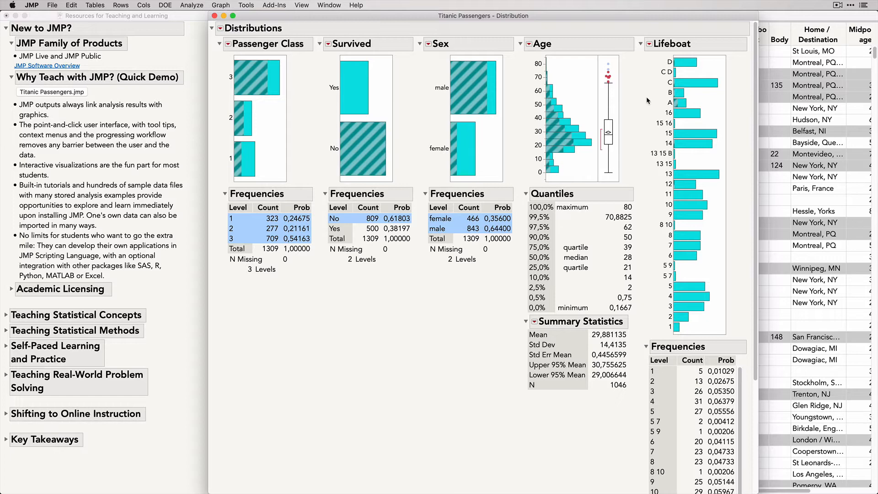
pyautogui.moveTo(677, 105)
pyautogui.click(214, 16)
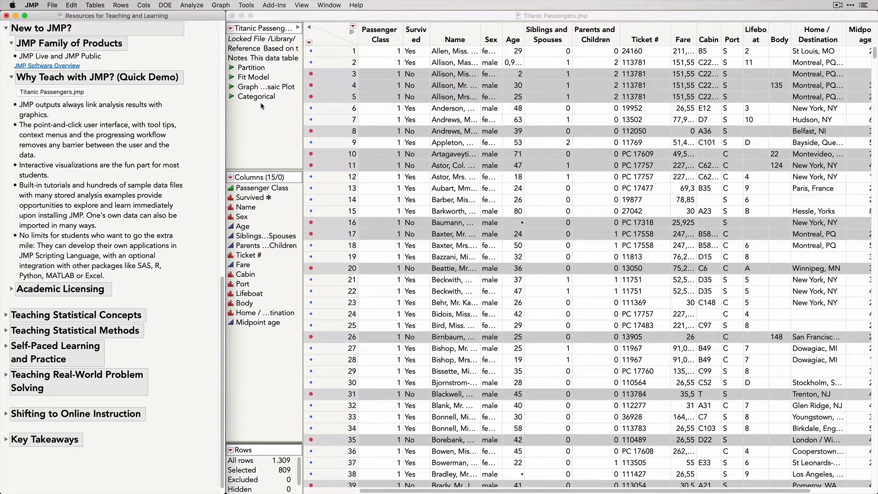
# Run the data table's saved Graph Builder mosaic plot script and select the cell of surviving first-class females
pyautogui.click(233, 88)
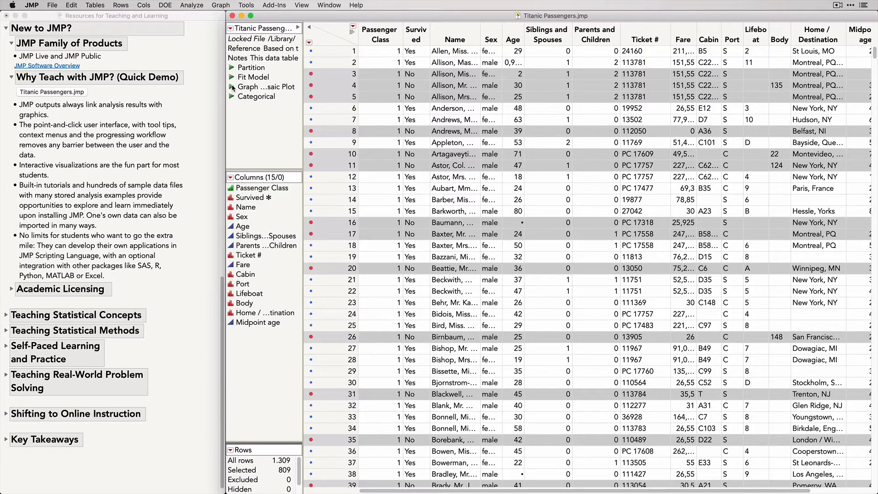
pyautogui.click(233, 88)
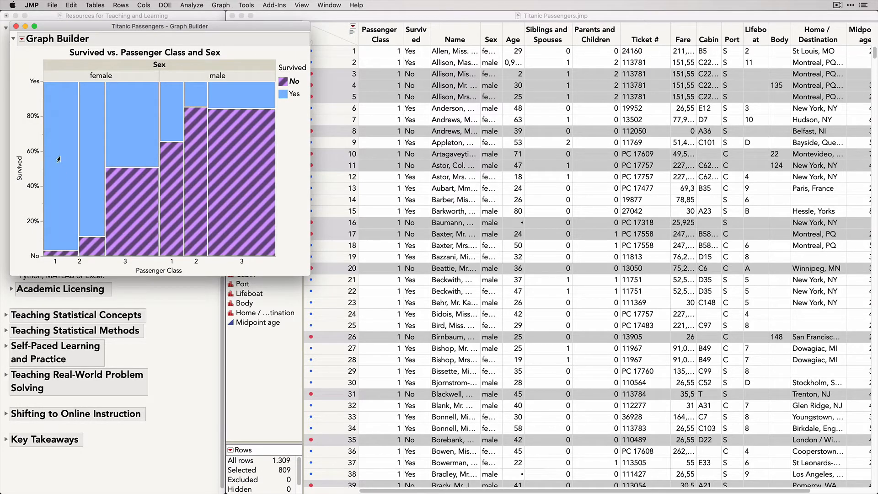
pyautogui.click(59, 159)
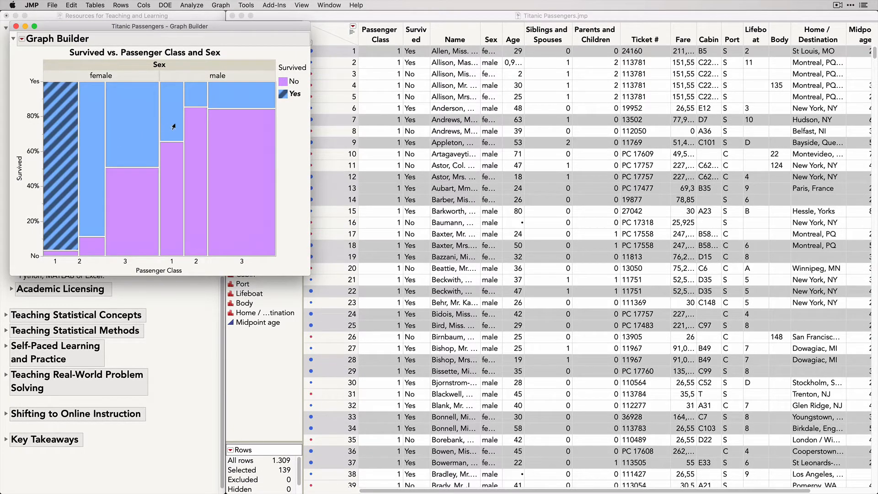
pyautogui.moveTo(174, 126)
pyautogui.moveTo(52, 168)
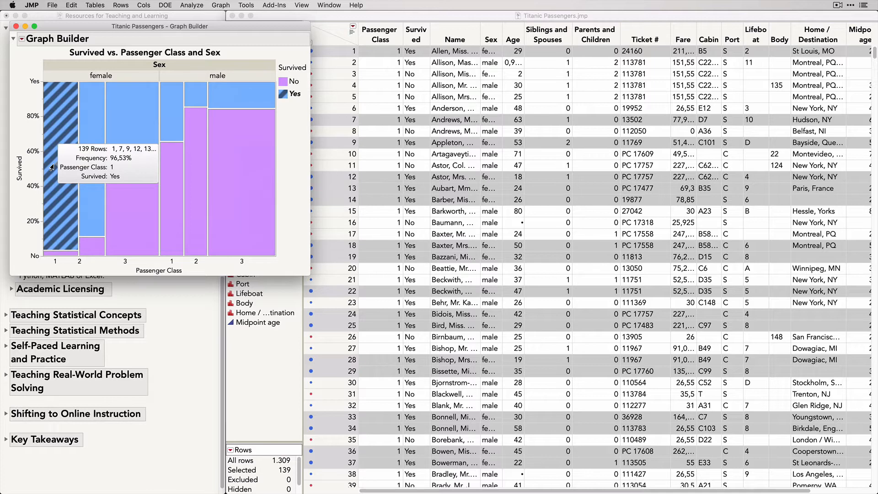
# Compare the mosaic cells for third-class female survivors and non-survivors, ending with the first-class female survivors selected
pyautogui.click(166, 111)
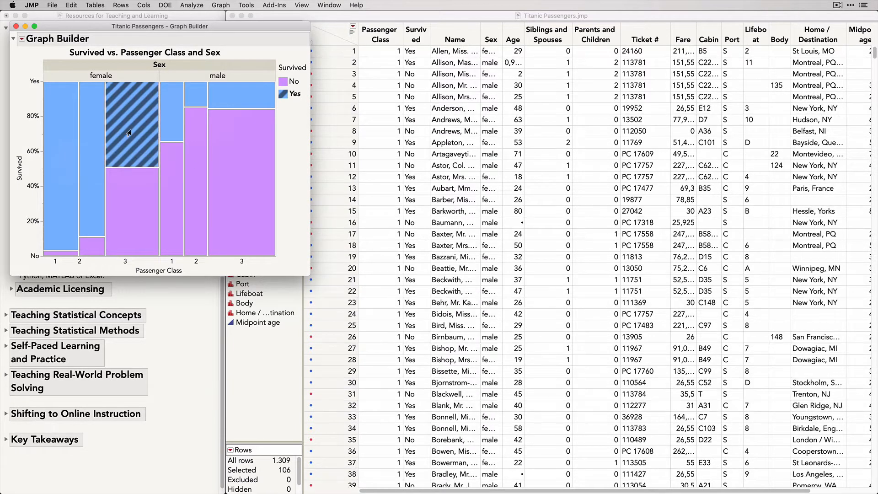
pyautogui.click(135, 192)
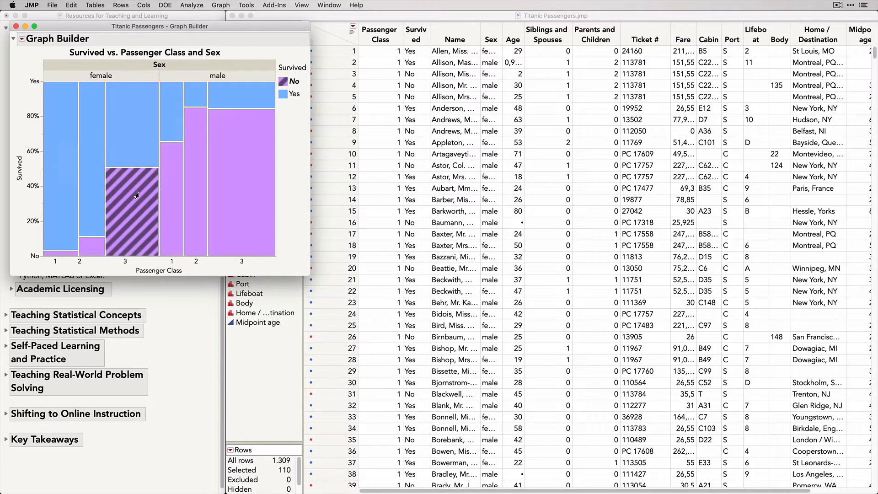
pyautogui.click(61, 160)
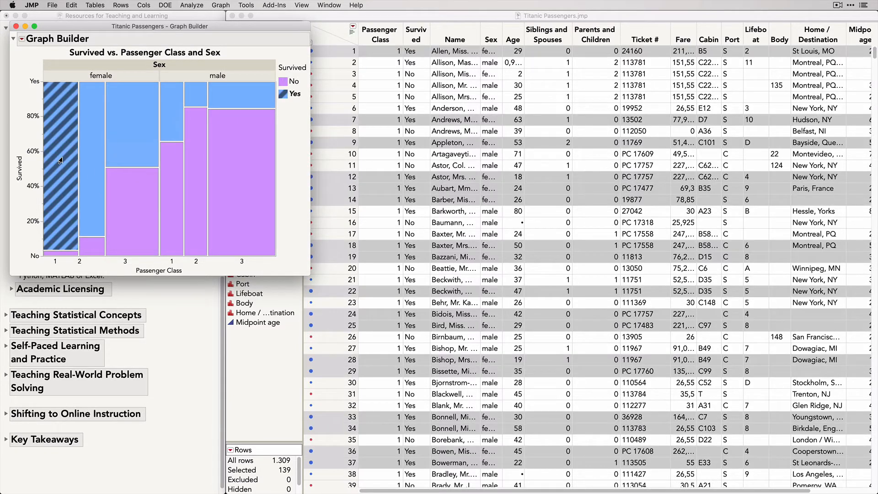
# Show the Graph Builder control panel and start over with an empty graph
pyautogui.click(22, 39)
pyautogui.click(44, 46)
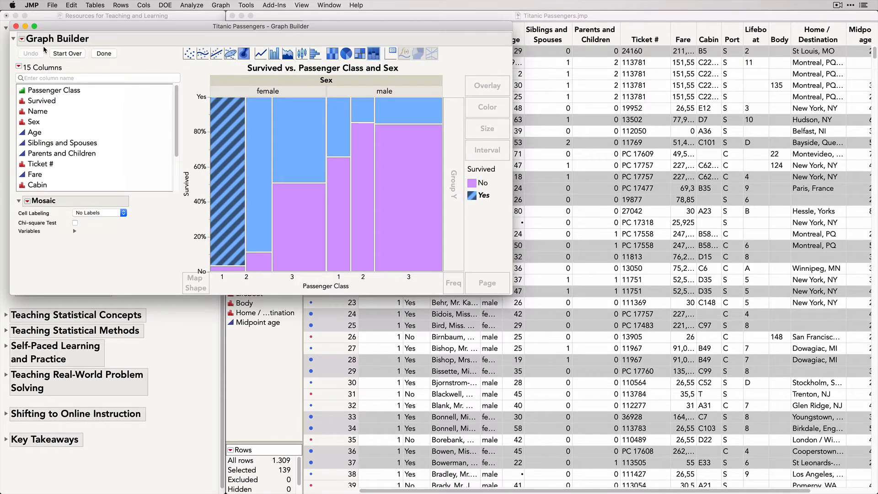
pyautogui.click(67, 55)
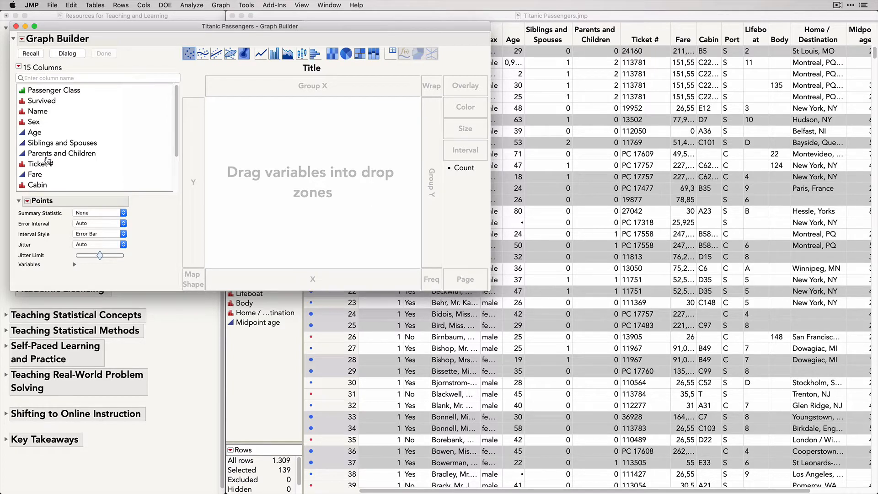
# Plot Fare on the Y axis against Age on the X axis and clear the row selection
pyautogui.click(41, 178)
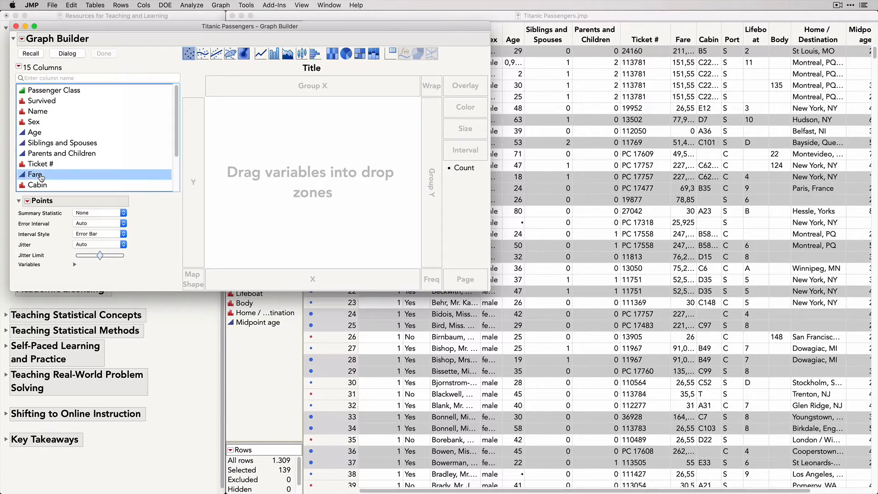
pyautogui.moveTo(41, 178); pyautogui.dragTo(191, 169)
pyautogui.moveTo(41, 134); pyautogui.dragTo(246, 280)
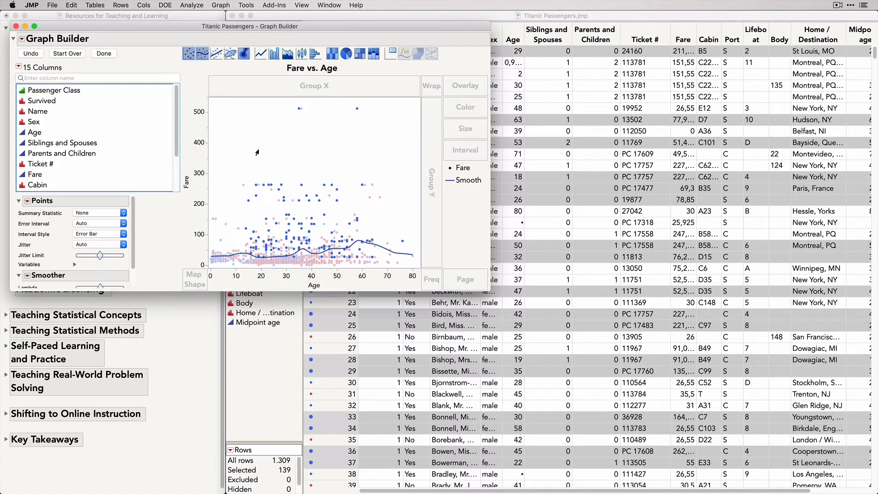
pyautogui.click(257, 152)
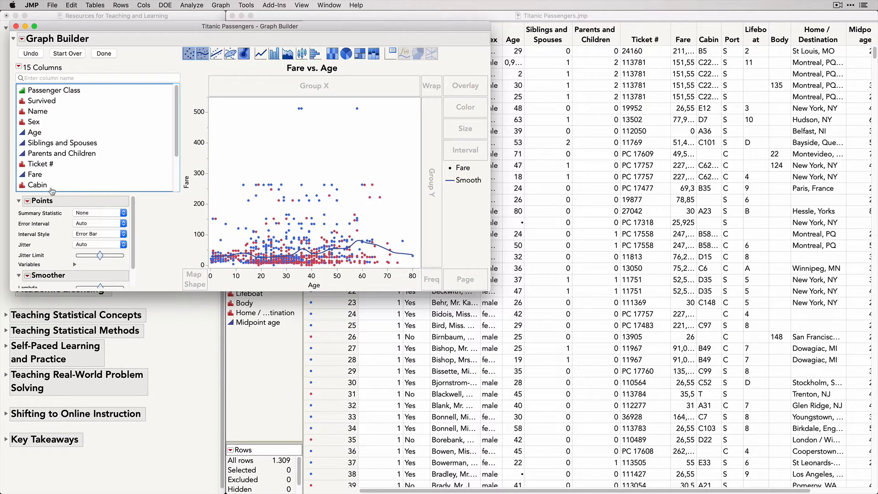
# Overlay the plot by Passenger Class with lines of fit replacing the smoother, and finish it in a maximized graph window
pyautogui.moveTo(43, 93); pyautogui.dragTo(465, 85)
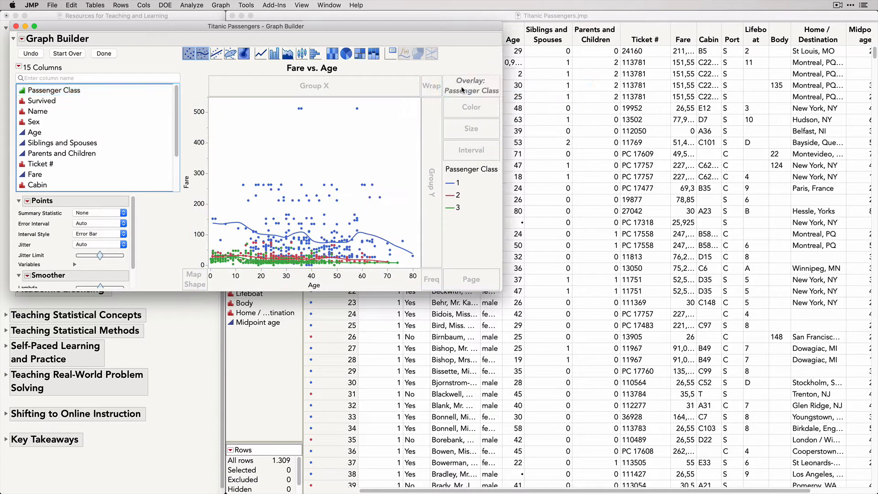
pyautogui.click(216, 55)
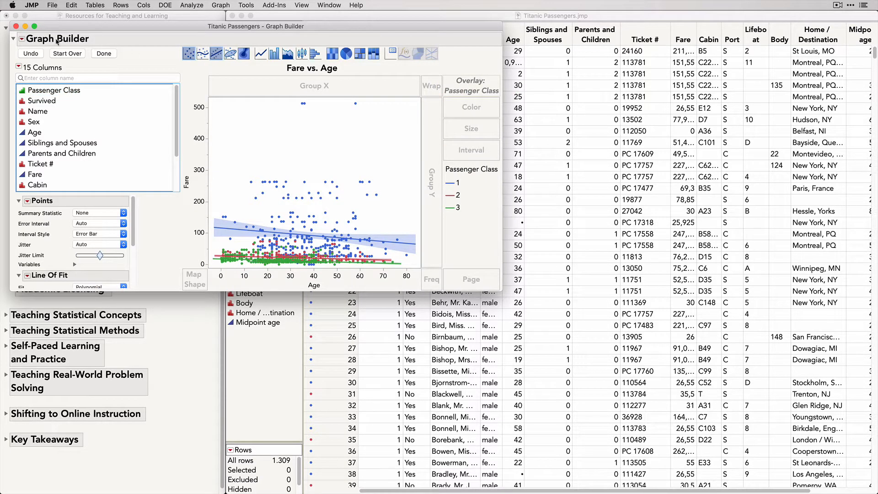
pyautogui.click(101, 55)
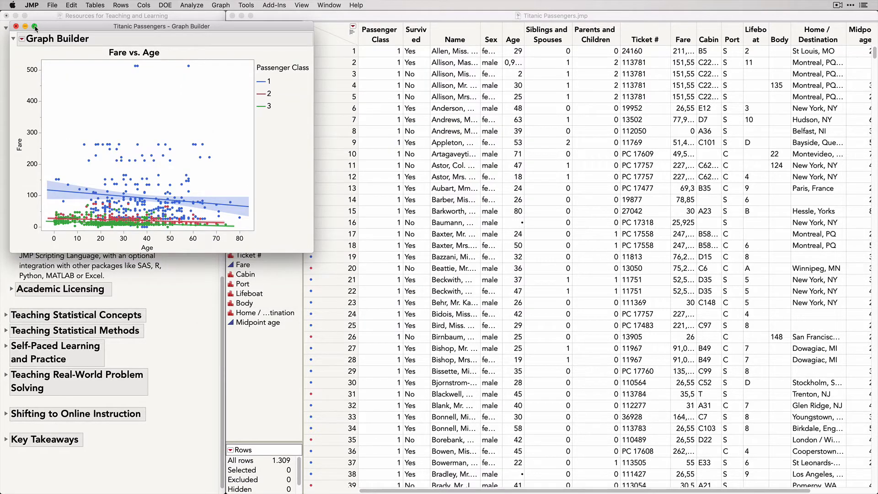
pyautogui.click(35, 26)
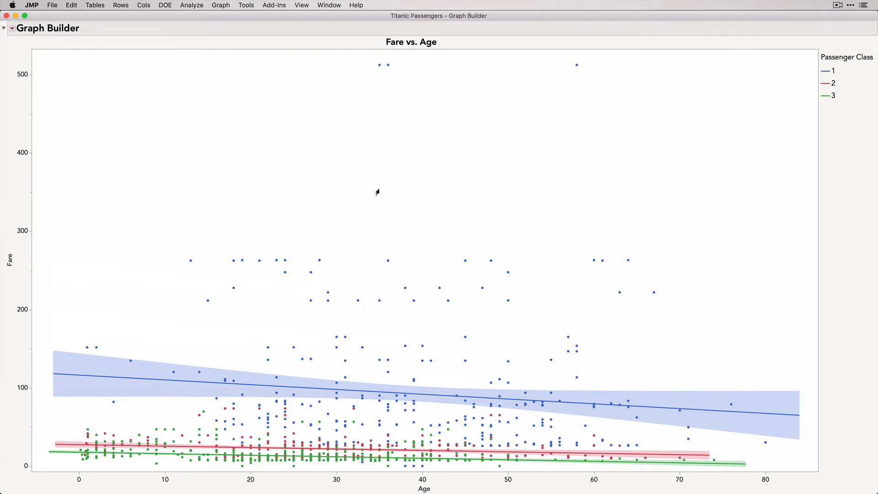
# Close the Fare vs. Age graph and run the data table's saved Partition script for Survived
pyautogui.click(7, 16)
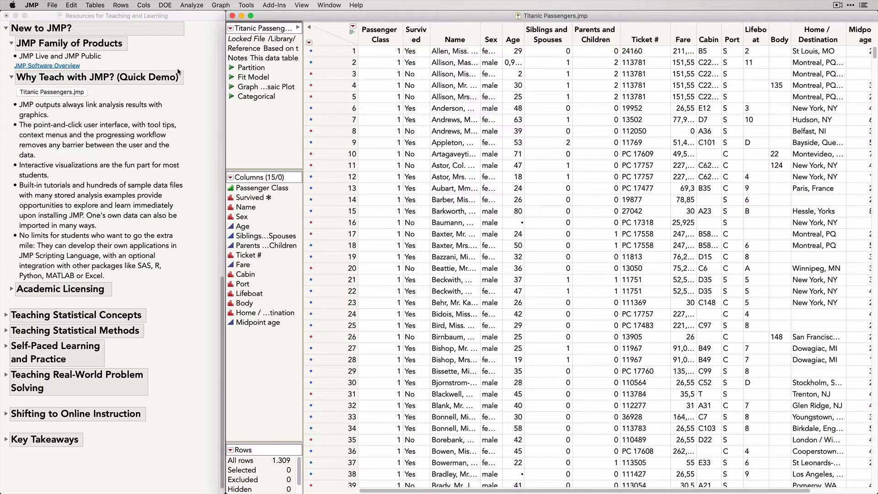
pyautogui.click(232, 68)
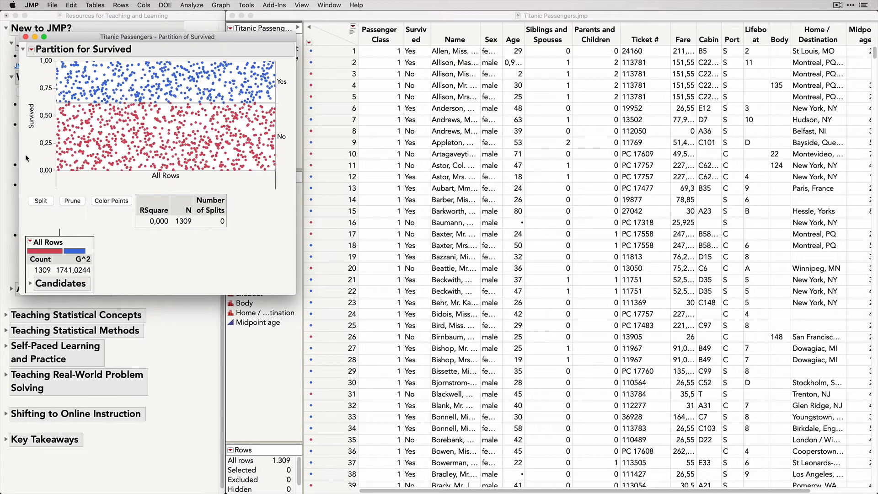
pyautogui.moveTo(26, 155)
pyautogui.mouseDown()
pyautogui.moveTo(23, 110)
pyautogui.moveTo(51, 158)
pyautogui.moveTo(35, 151)
pyautogui.mouseUp()
# Split the survival partition tree seven times
pyautogui.click(41, 201)
pyautogui.click(43, 208)
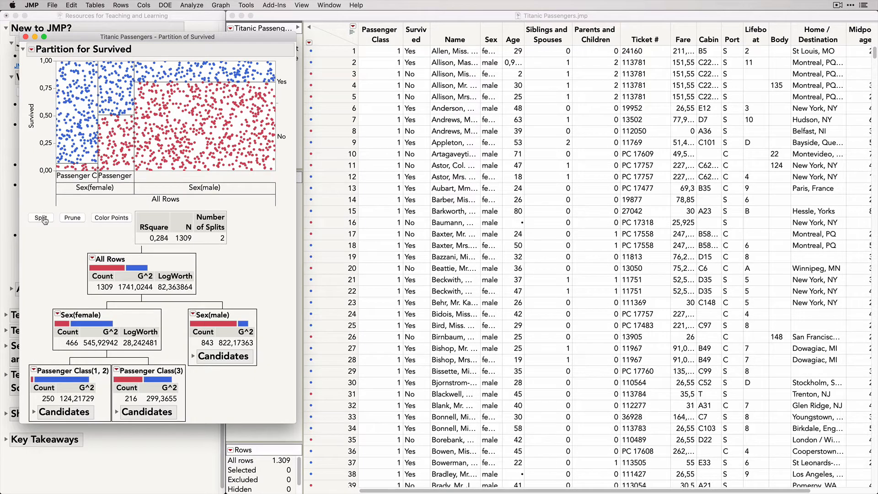
pyautogui.click(43, 219)
pyautogui.click(44, 220)
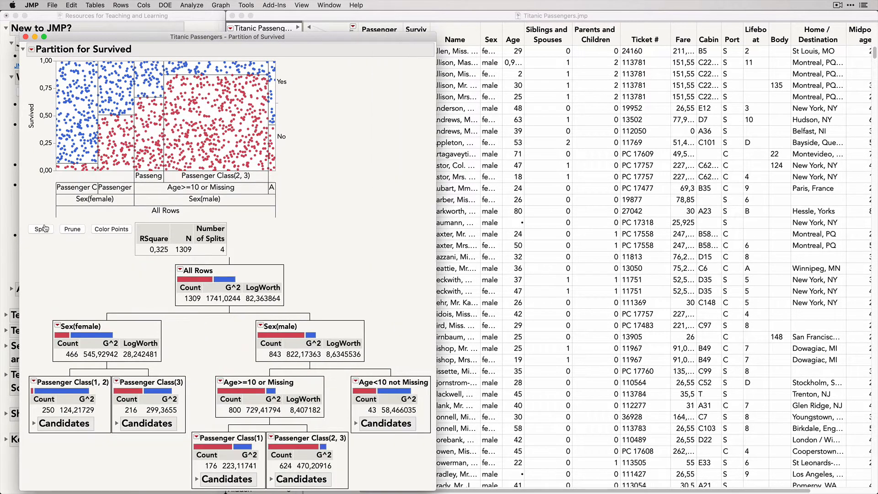
pyautogui.click(45, 230)
pyautogui.click(45, 231)
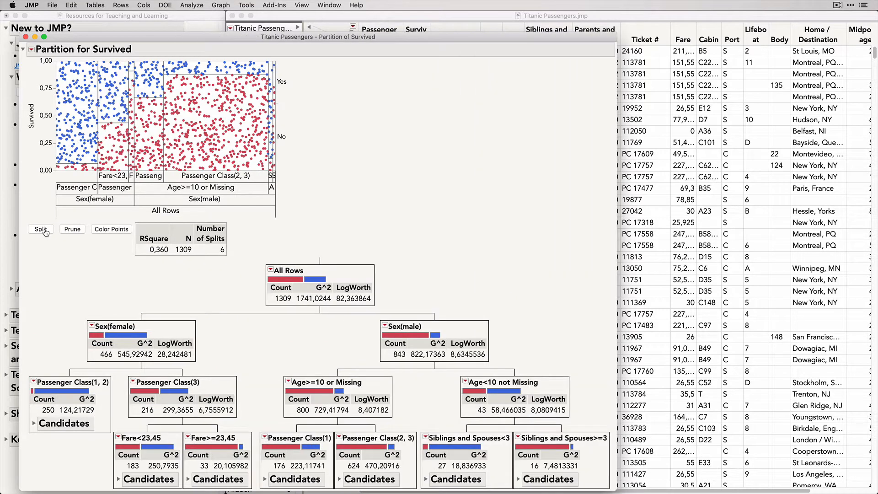
pyautogui.click(45, 232)
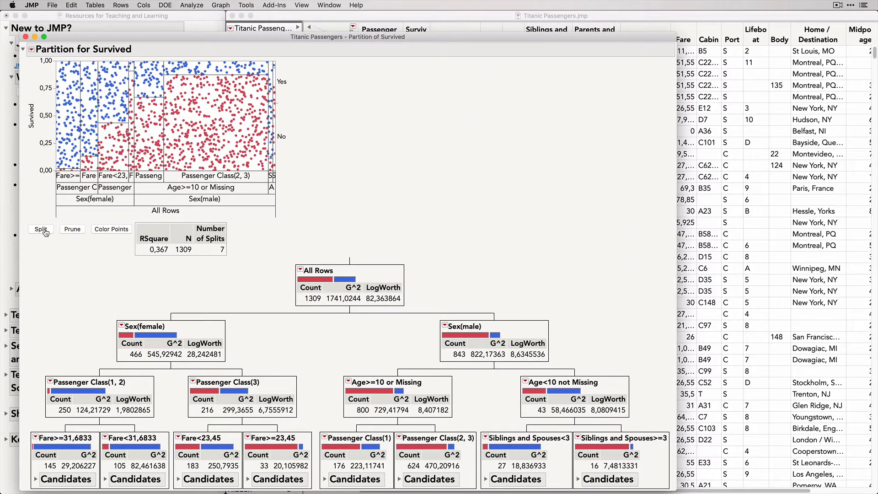
# Display the level rates and probabilities in every tree node and trace the female, Passenger Class(1, 2) branch to its Fare>=31,6833 leaf
pyautogui.click(31, 48)
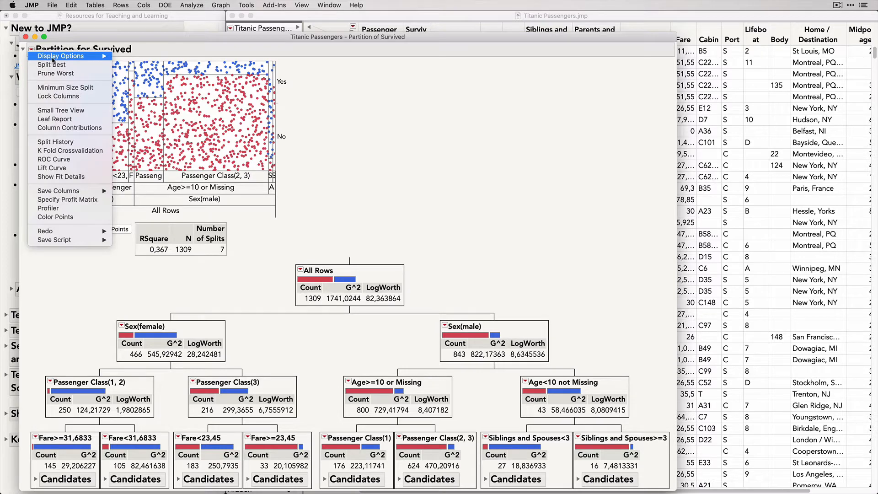
pyautogui.moveTo(104, 60)
pyautogui.click(144, 104)
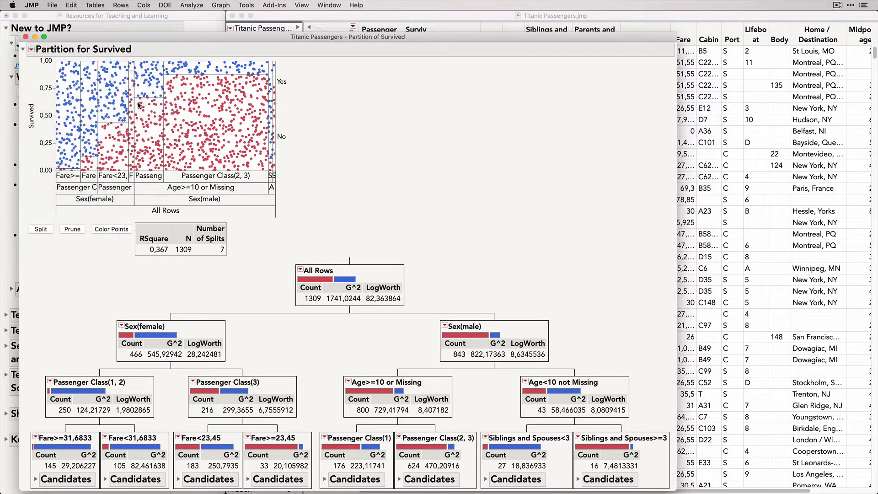
pyautogui.scroll(-5, 287, 311)
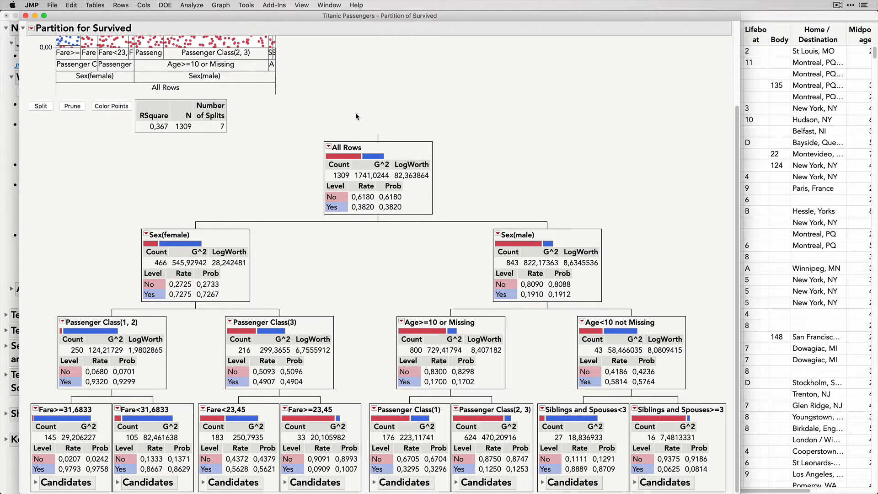
pyautogui.moveTo(356, 112)
pyautogui.mouseDown()
pyautogui.moveTo(138, 225)
pyautogui.moveTo(197, 269)
pyautogui.moveTo(170, 229)
pyautogui.moveTo(153, 231)
pyautogui.moveTo(44, 389)
pyautogui.moveTo(145, 312)
pyautogui.moveTo(41, 395)
pyautogui.moveTo(28, 490)
pyautogui.moveTo(132, 439)
pyautogui.moveTo(76, 387)
pyautogui.mouseUp()
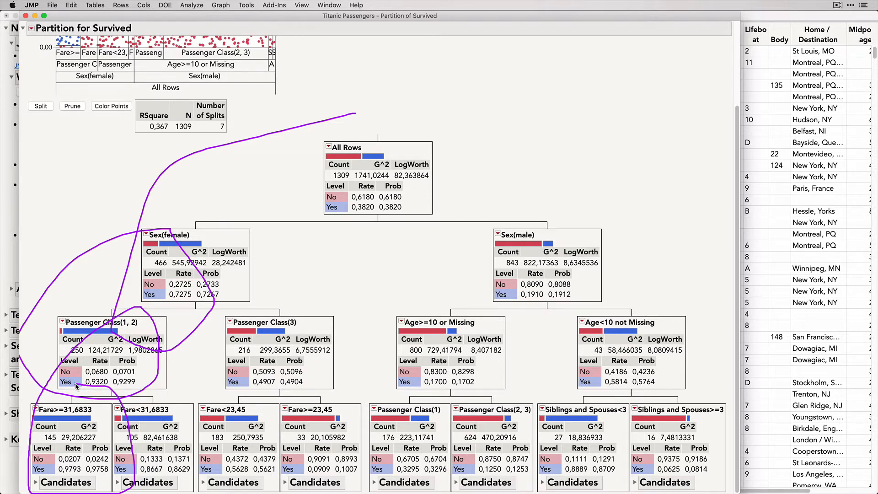
pyautogui.press('Escape')
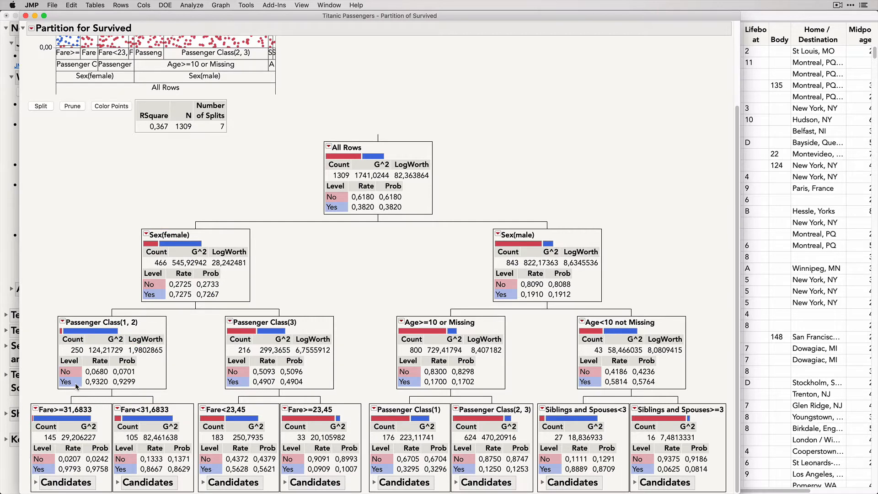
# Add the Column Contributions to the partition report and look over the term ranking and the tree
pyautogui.click(32, 29)
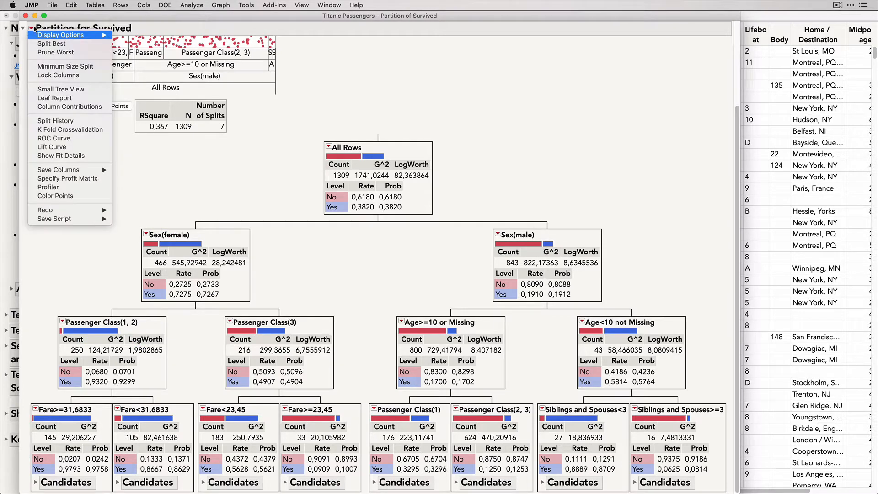
pyautogui.click(70, 107)
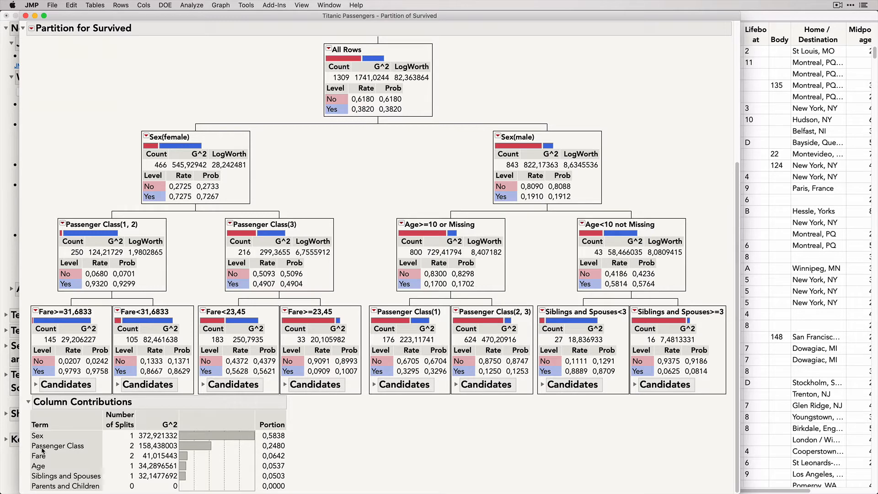
pyautogui.scroll(5, 183, 189)
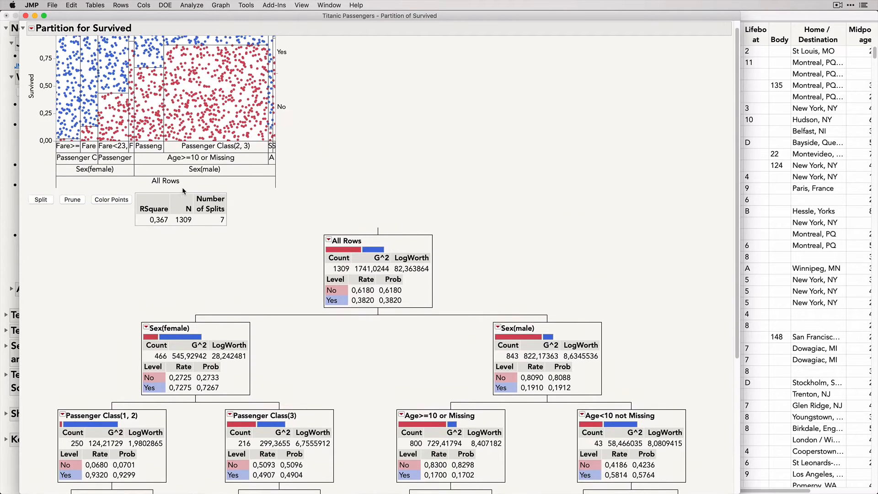
pyautogui.scroll(1, 182, 188)
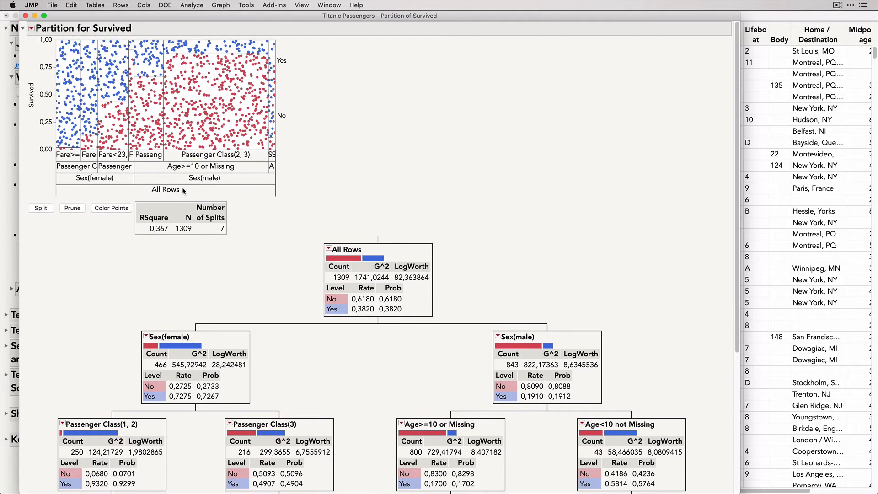
# Add the fit details with the confusion matrix to the partition report, review them and close the report
pyautogui.click(29, 30)
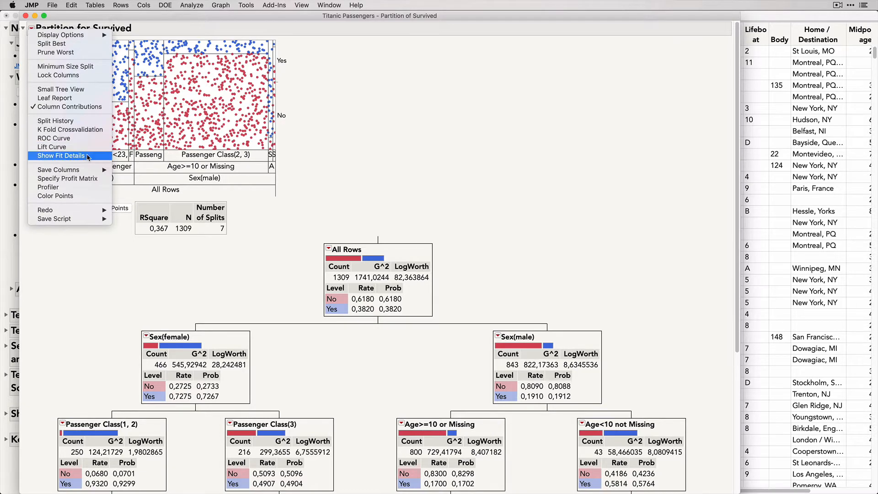
pyautogui.click(87, 156)
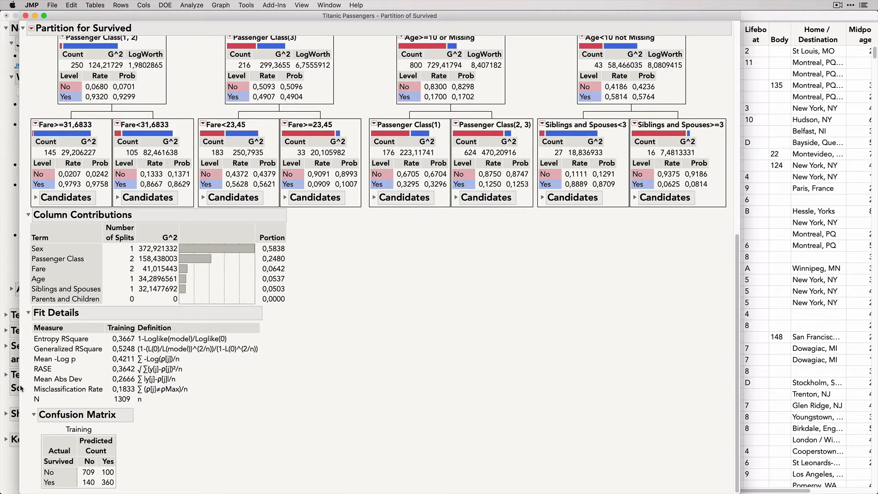
pyautogui.moveTo(24, 389)
pyautogui.mouseDown()
pyautogui.moveTo(213, 382)
pyautogui.moveTo(117, 407)
pyautogui.moveTo(28, 393)
pyautogui.moveTo(24, 384)
pyautogui.mouseUp()
pyautogui.click(26, 16)
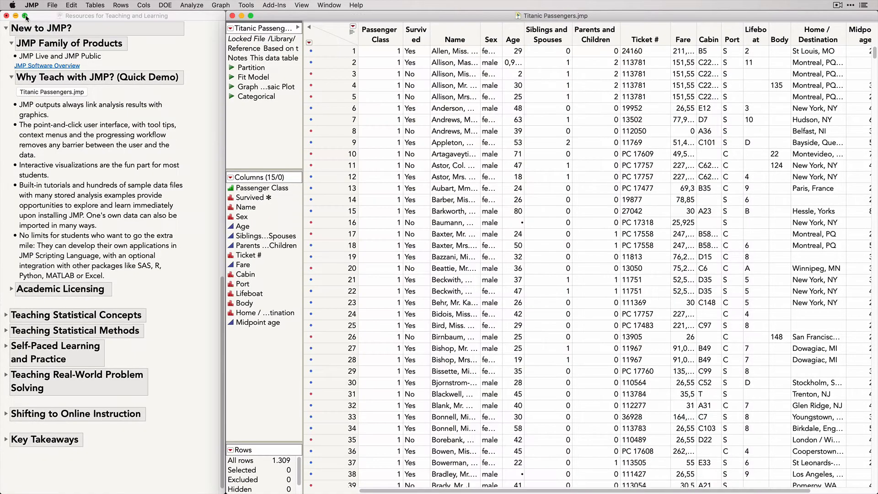
# Run Fit Y by X with the recalled column roles to analyze Survived by Passenger Class and by Age
pyautogui.click(192, 6)
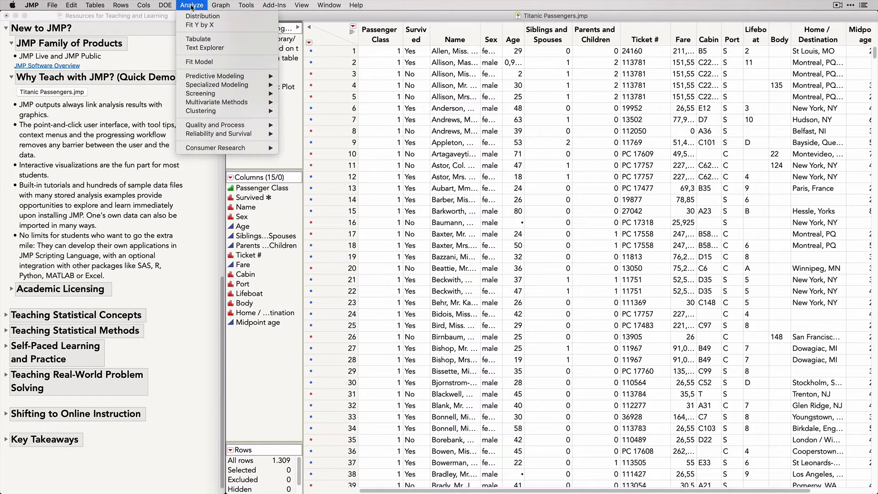
pyautogui.click(206, 26)
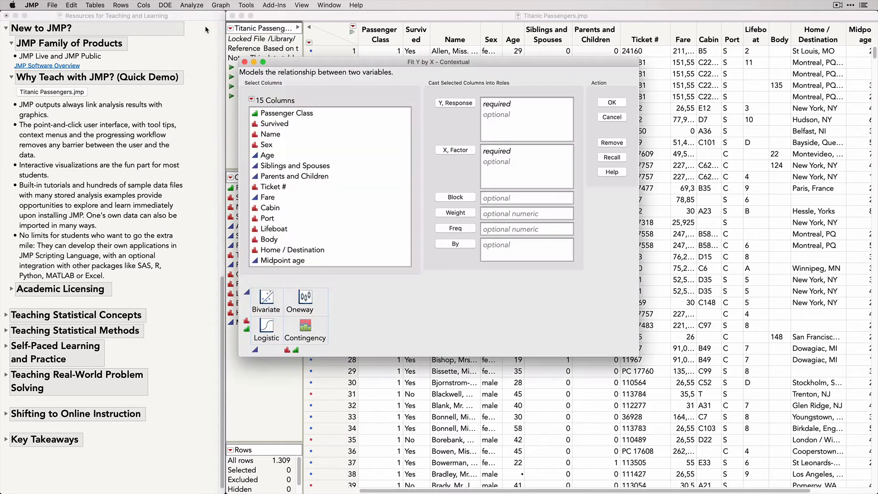
pyautogui.click(612, 157)
pyautogui.click(615, 105)
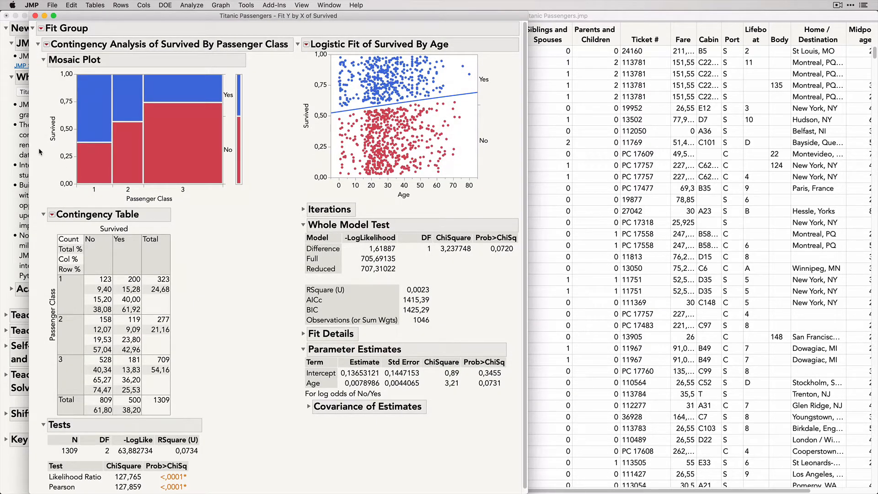
# Examine the mosaic plot and contingency table of Survived by Passenger Class and the available test options, including the exact tests
pyautogui.moveTo(39, 149)
pyautogui.mouseDown()
pyautogui.moveTo(60, 82)
pyautogui.moveTo(65, 152)
pyautogui.mouseUp()
pyautogui.moveTo(198, 217)
pyautogui.mouseDown()
pyautogui.moveTo(193, 190)
pyautogui.moveTo(215, 207)
pyautogui.moveTo(212, 190)
pyautogui.mouseUp()
pyautogui.click(47, 44)
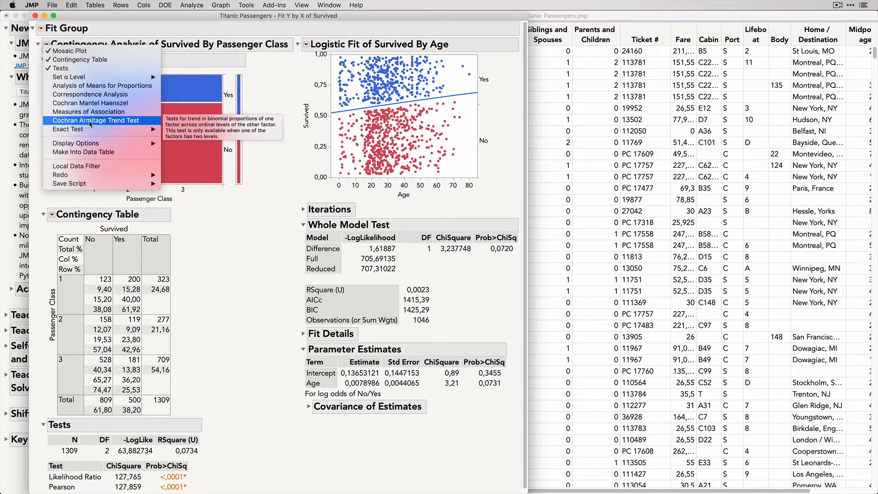
pyautogui.moveTo(93, 131)
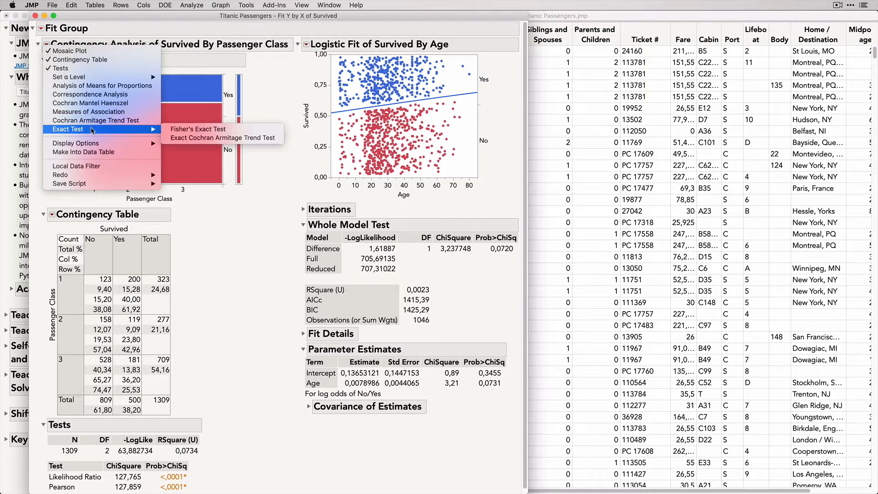
pyautogui.click(201, 294)
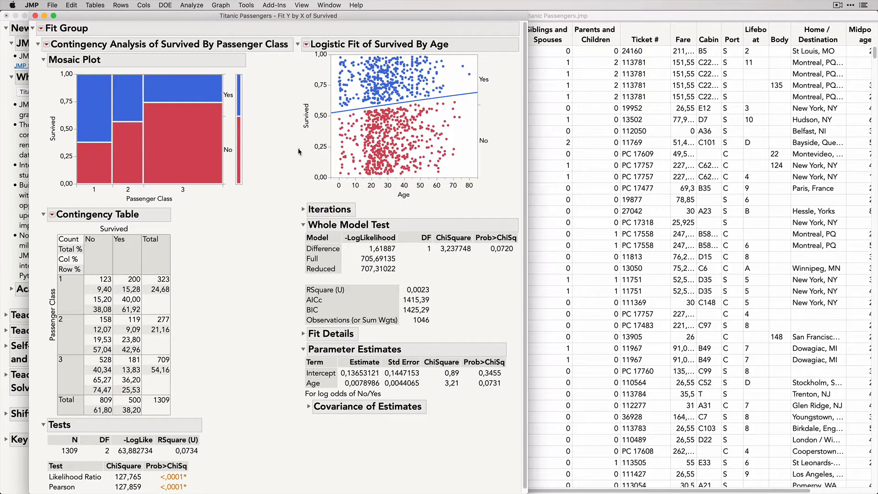
# Add a Lift Curve to the logistic fit of Survived by Age, view it and close the Fit Y by X report
pyautogui.click(307, 44)
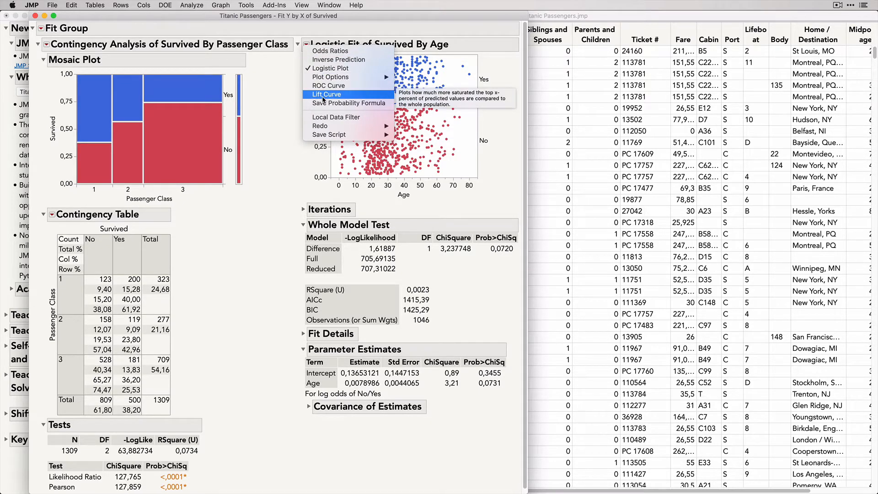
pyautogui.click(323, 96)
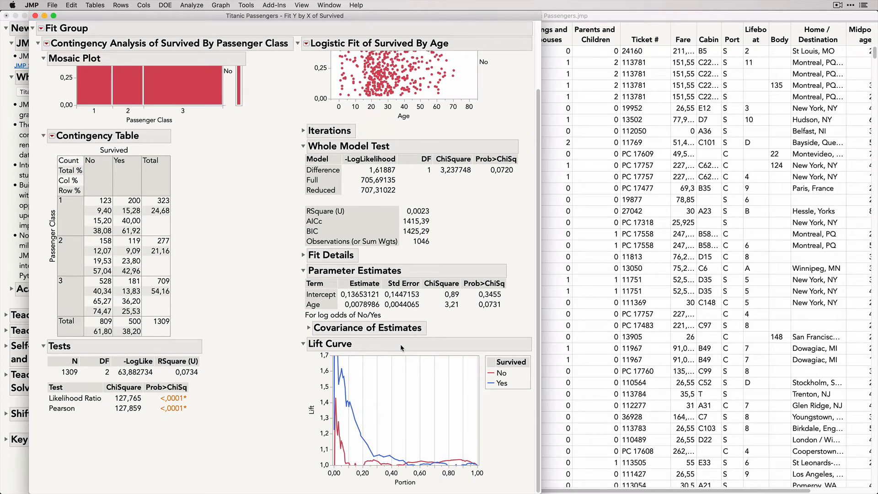
pyautogui.click(35, 15)
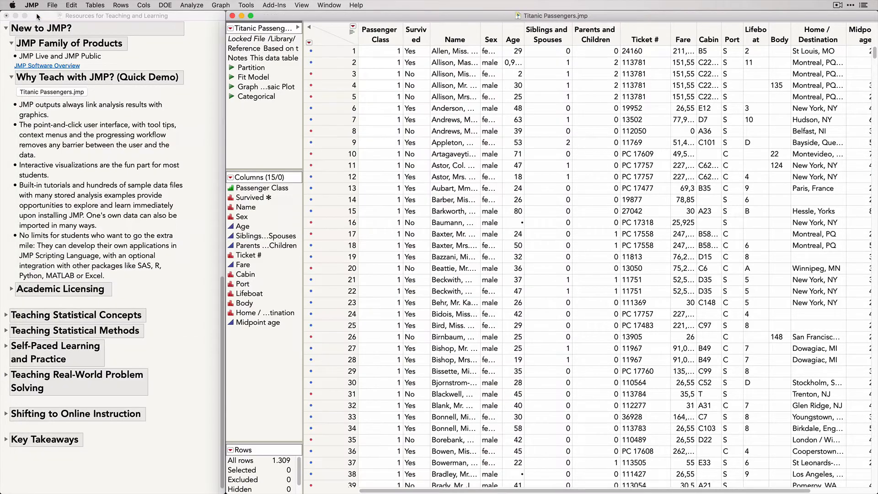
# Run the saved Fit Model script, move the nominal logistic report clear of the journal and review its effect summary and whole model test
pyautogui.click(231, 78)
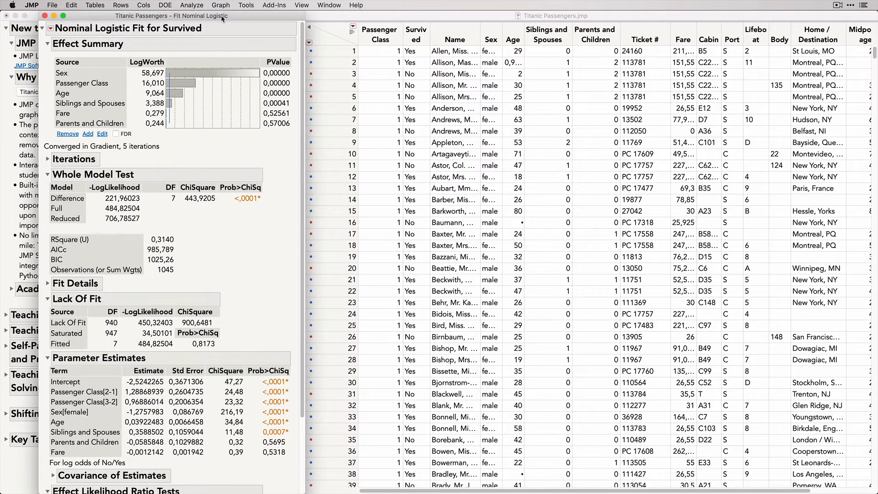
pyautogui.moveTo(222, 17); pyautogui.dragTo(559, 17)
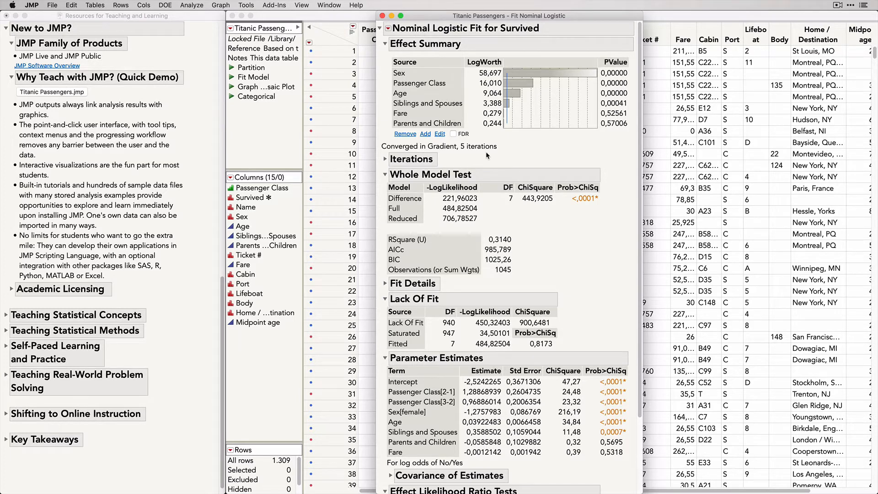
pyautogui.moveTo(385, 61)
pyautogui.mouseDown()
pyautogui.moveTo(387, 134)
pyautogui.moveTo(403, 117)
pyautogui.mouseUp()
pyautogui.moveTo(585, 200)
# Collapse the Whole Model Test, Lack Of Fit, Parameter Estimates and Effect Likelihood Ratio Tests sections of the logistic report
pyautogui.click(385, 175)
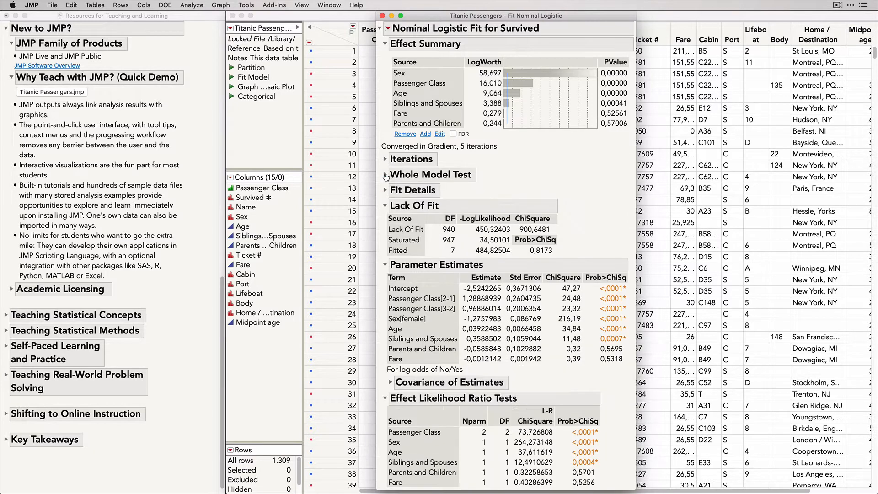
pyautogui.click(385, 207)
pyautogui.click(385, 222)
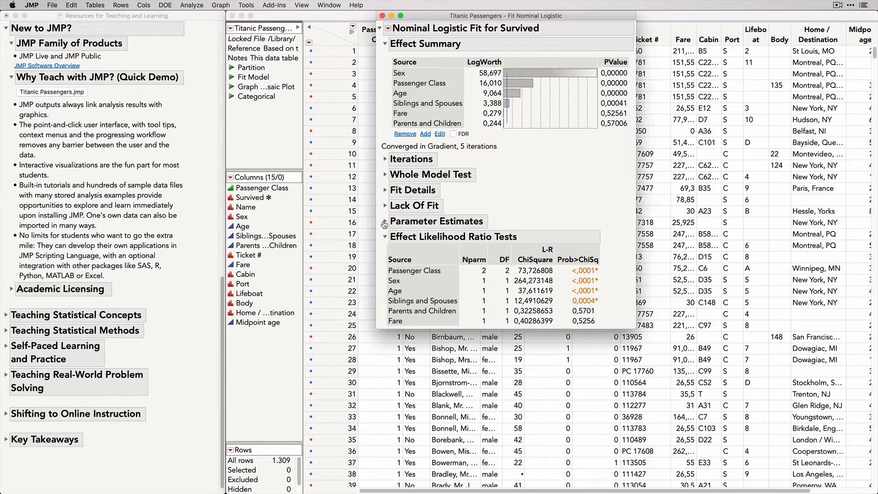
pyautogui.click(385, 237)
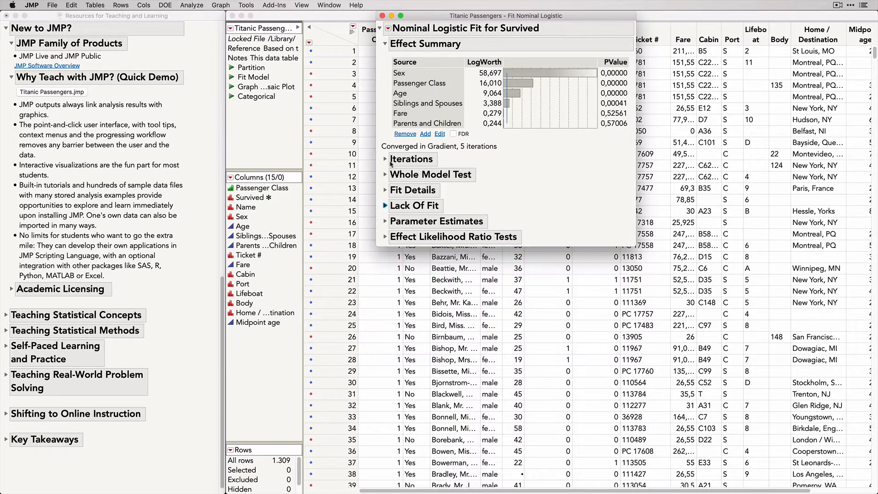
# Add the Prediction Profiler to the nominal logistic fit and enlarge its plots
pyautogui.click(387, 28)
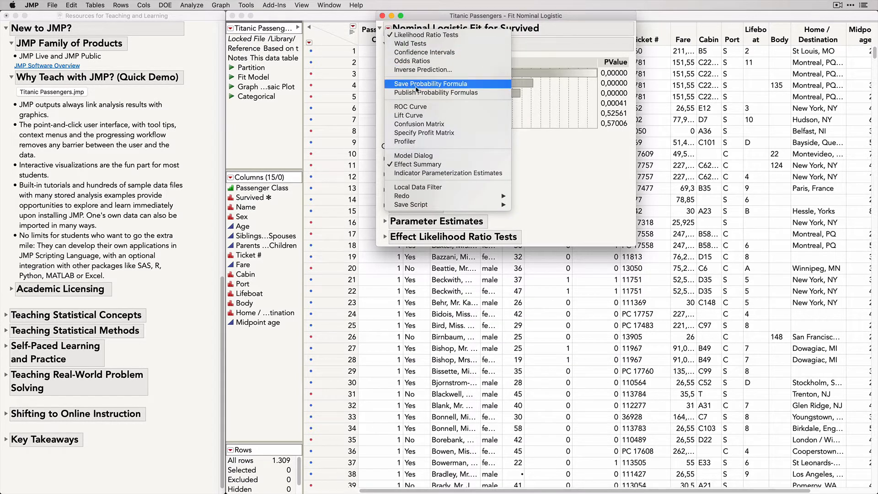
pyautogui.click(426, 141)
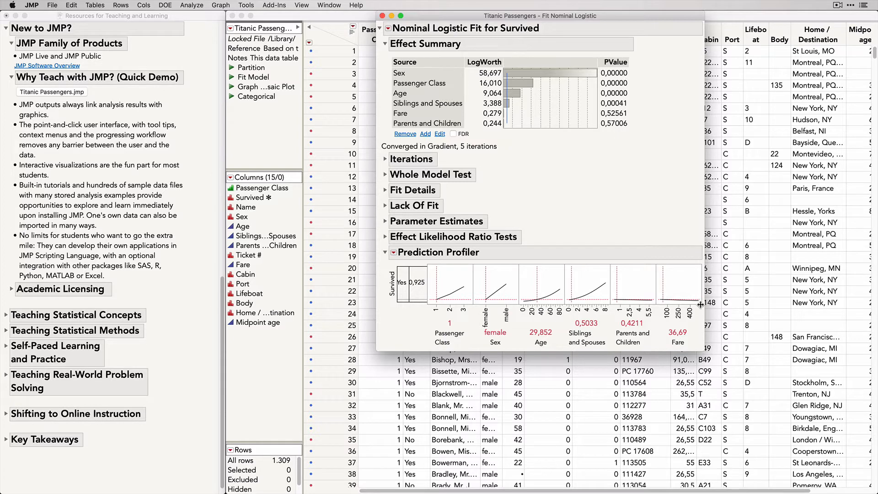
pyautogui.moveTo(701, 305); pyautogui.dragTo(723, 340)
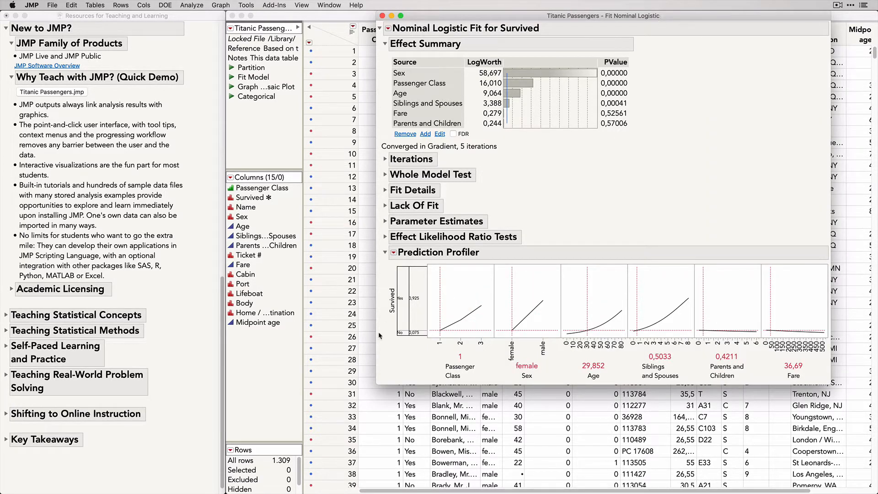
# Set the prediction profiler to passenger class 3, sex male and age 80
pyautogui.moveTo(393, 358)
pyautogui.mouseDown()
pyautogui.moveTo(385, 331)
pyautogui.moveTo(434, 340)
pyautogui.moveTo(388, 338)
pyautogui.mouseUp()
pyautogui.moveTo(438, 334); pyautogui.dragTo(479, 305)
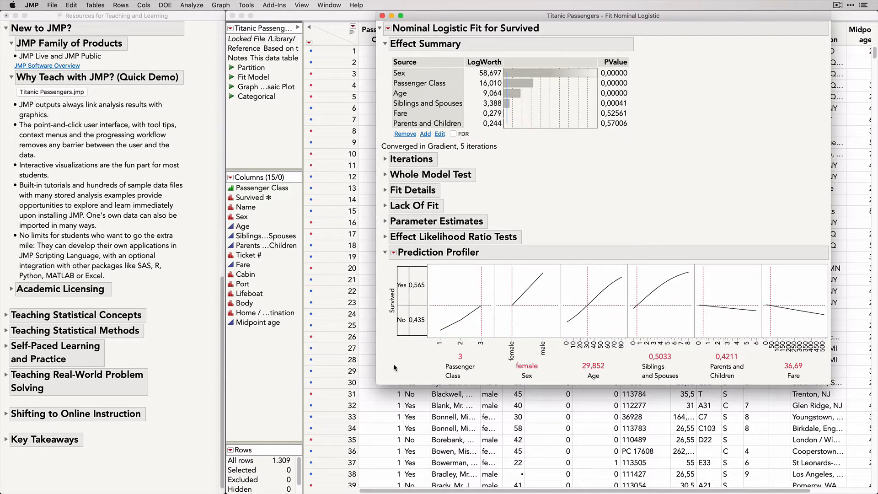
pyautogui.moveTo(400, 364)
pyautogui.mouseDown()
pyautogui.moveTo(430, 316)
pyautogui.moveTo(386, 347)
pyautogui.mouseUp()
pyautogui.click(541, 271)
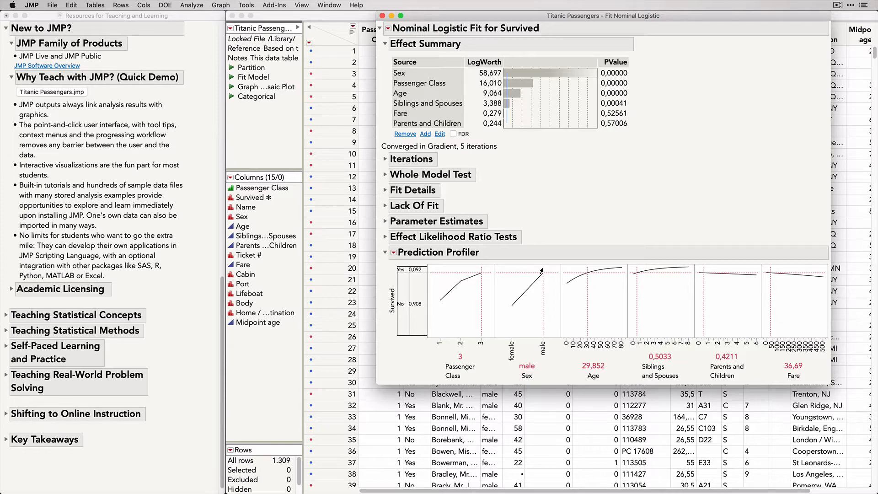
pyautogui.click(587, 365)
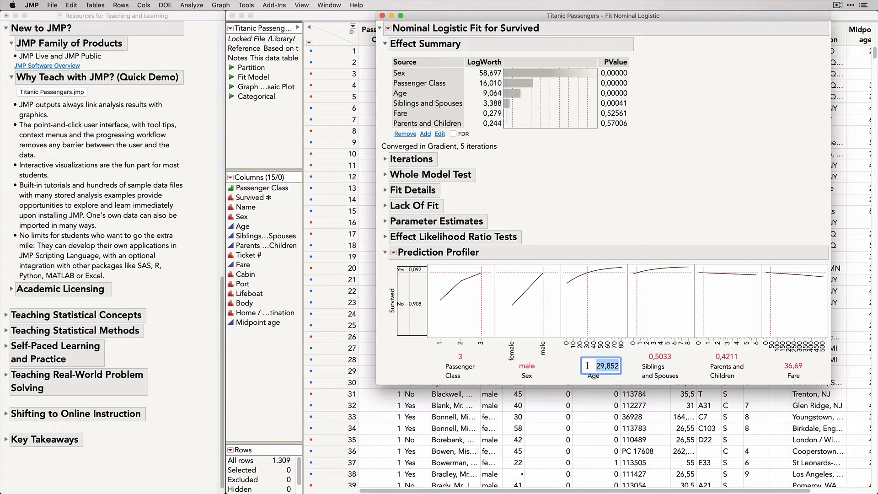
pyautogui.write('80')
pyautogui.press('Return')
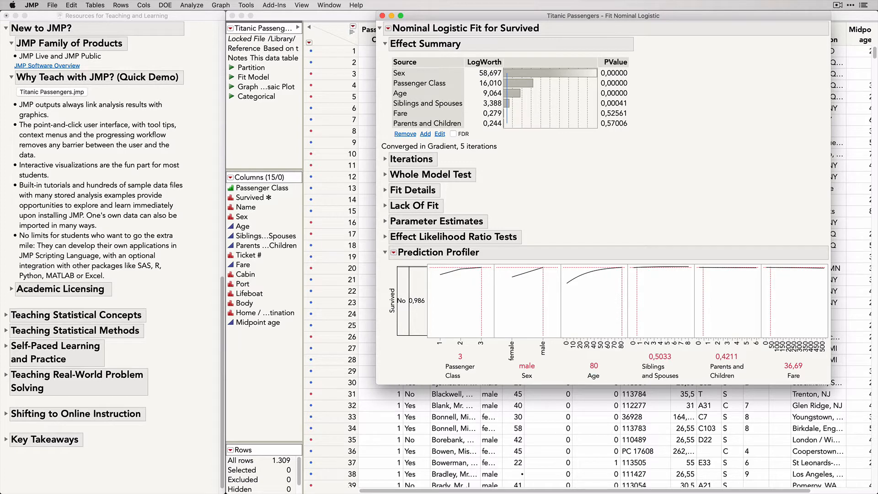
pyautogui.moveTo(392, 362)
pyautogui.mouseDown()
pyautogui.moveTo(386, 350)
pyautogui.moveTo(439, 288)
pyautogui.moveTo(376, 376)
pyautogui.mouseUp()
# Highlight the journal bullets on built-in tutorials with sample data and on student applications in JMP Scripting Language
pyautogui.click(93, 217)
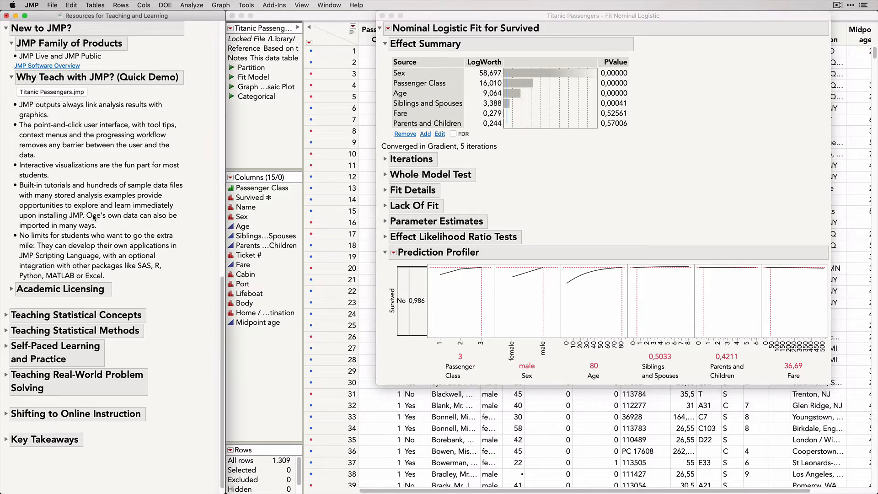
pyautogui.tripleClick(93, 217)
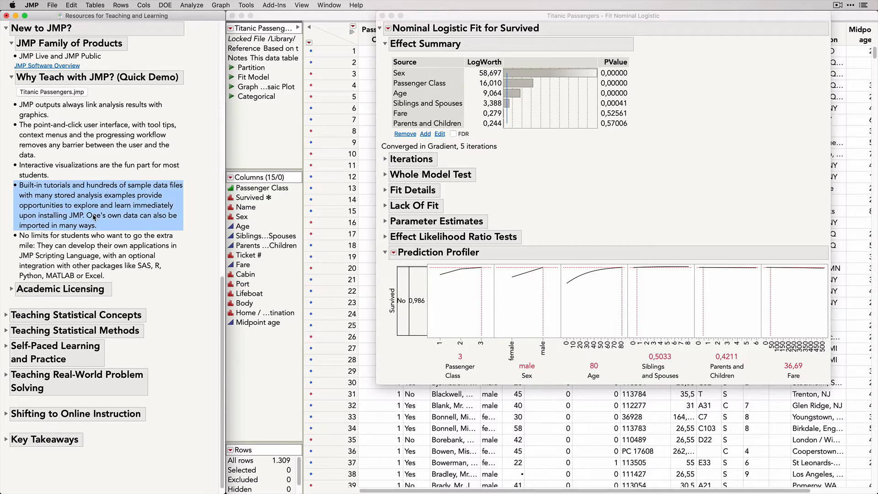
pyautogui.tripleClick(95, 260)
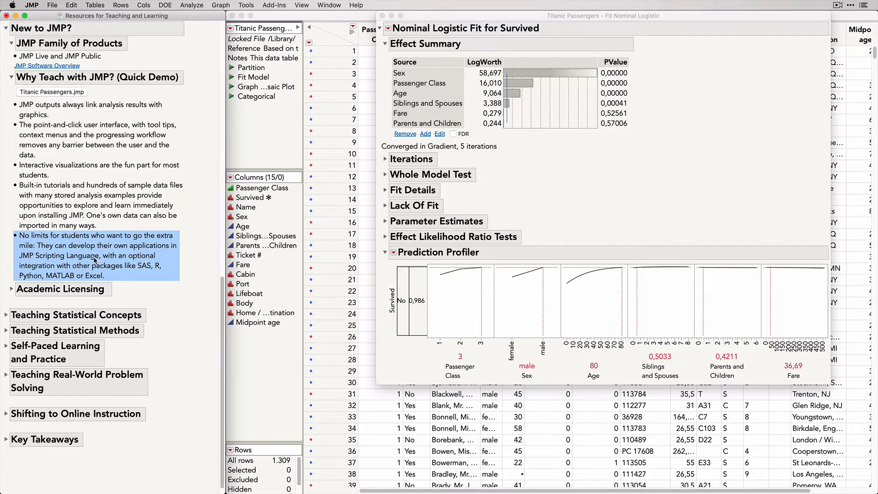
# Expand the journal's Academic Licensing section and its Annual site licences subsection
pyautogui.click(12, 288)
pyautogui.scroll(-2, 100, 373)
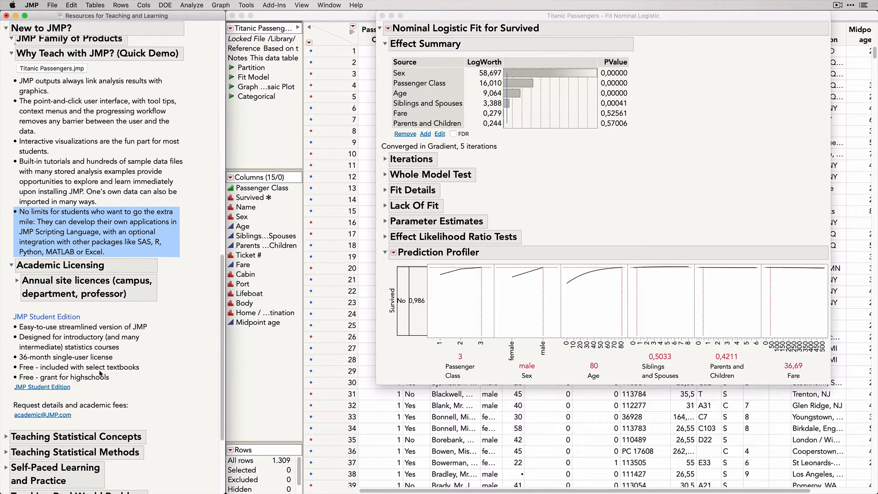
pyautogui.scroll(-5, 100, 374)
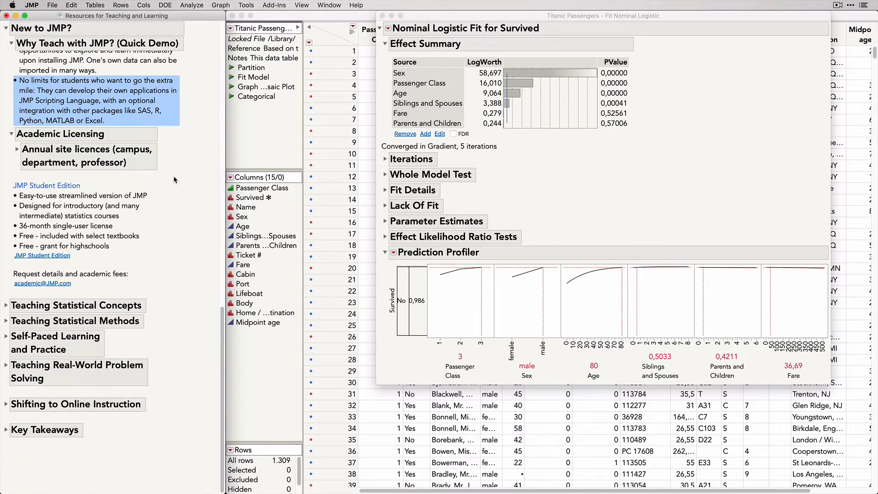
pyautogui.click(17, 150)
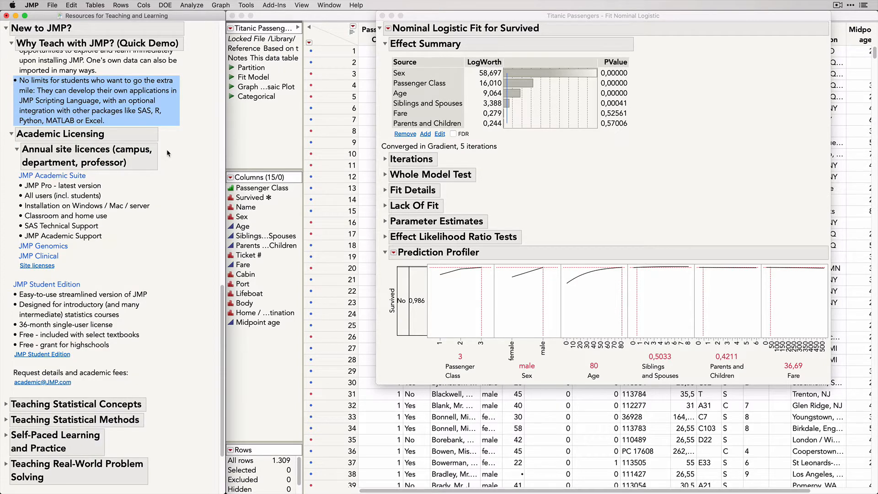
# Review the site licence and JMP Student Edition details, highlighting the free textbook and high school grant bullets
pyautogui.moveTo(167, 151); pyautogui.dragTo(167, 264)
pyautogui.moveTo(168, 280); pyautogui.dragTo(1, 274)
pyautogui.moveTo(1, 366)
pyautogui.mouseDown()
pyautogui.moveTo(97, 374)
pyautogui.moveTo(174, 333)
pyautogui.moveTo(156, 279)
pyautogui.mouseUp()
pyautogui.click(95, 339)
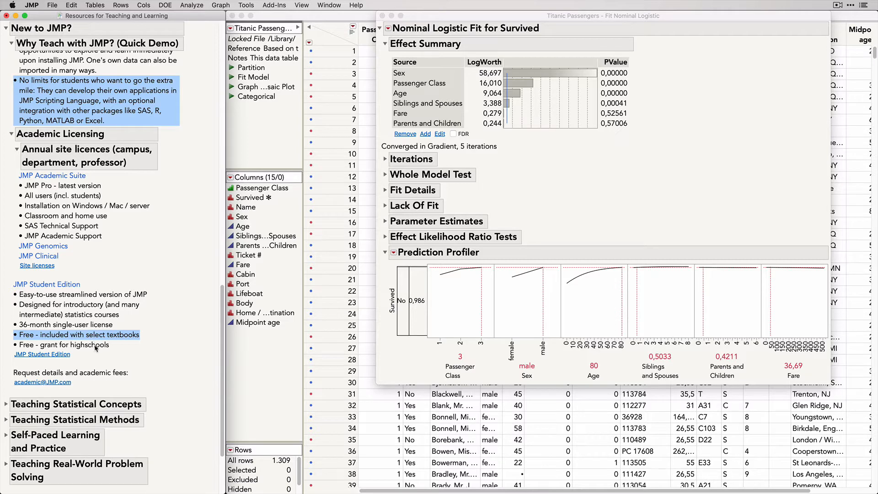
pyautogui.click(96, 347)
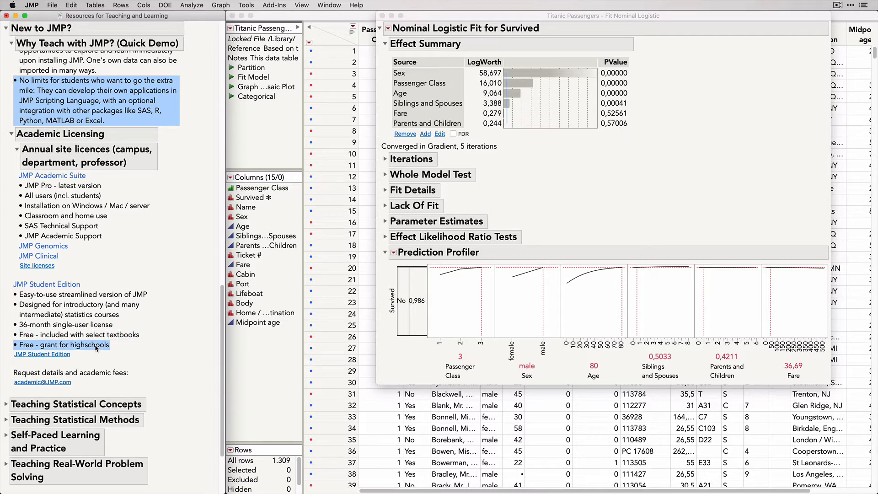
pyautogui.click(96, 348)
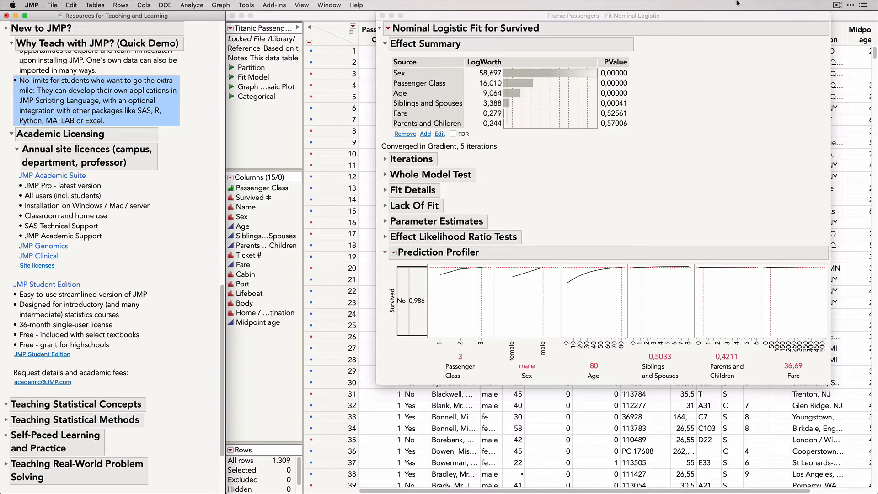
pyautogui.click(838, 5)
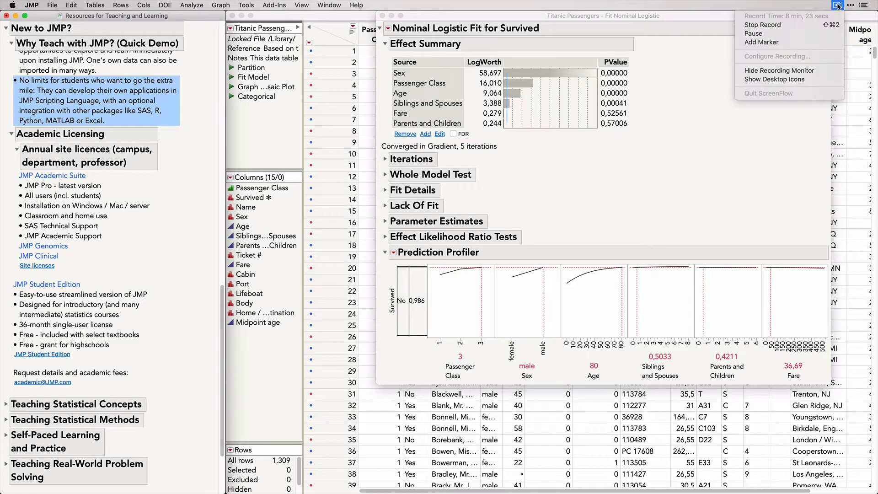
pyautogui.click(797, 25)
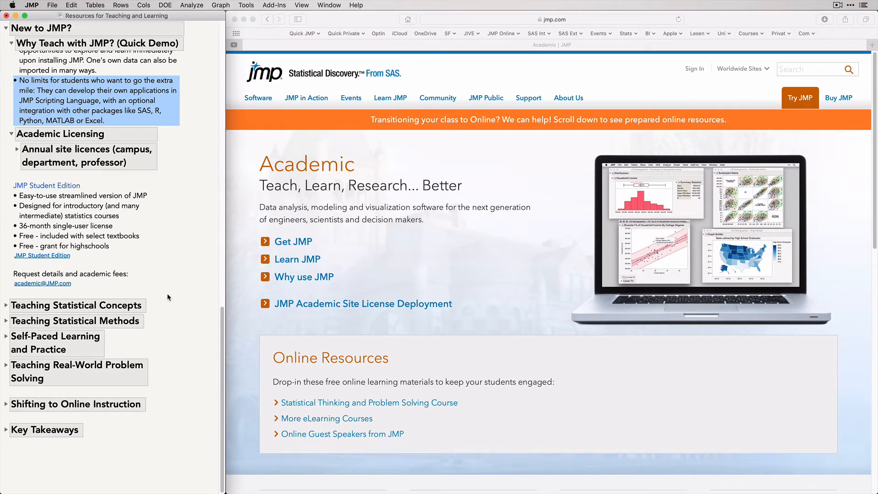
pyautogui.moveTo(168, 297); pyautogui.dragTo(160, 389)
# Expand Teaching Statistical Concepts and its Interactive Teaching Modules subsection in the journal
pyautogui.click(6, 305)
pyautogui.scroll(-2, 117, 402)
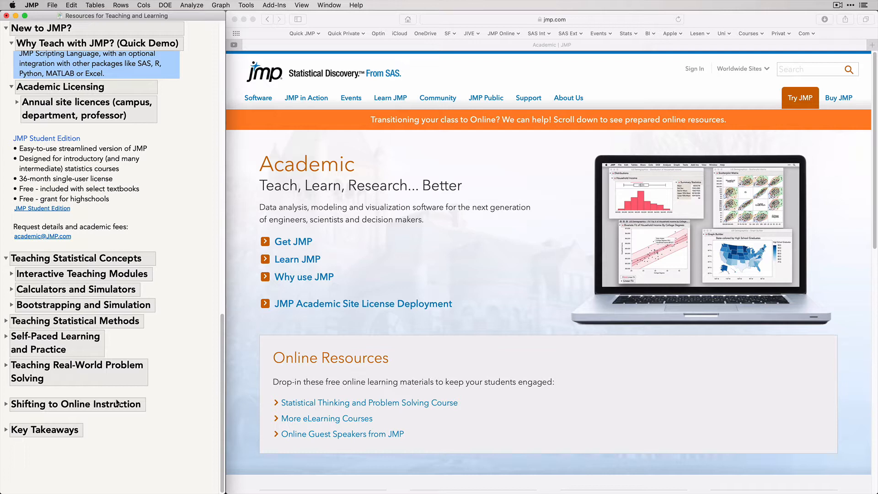
pyautogui.click(11, 275)
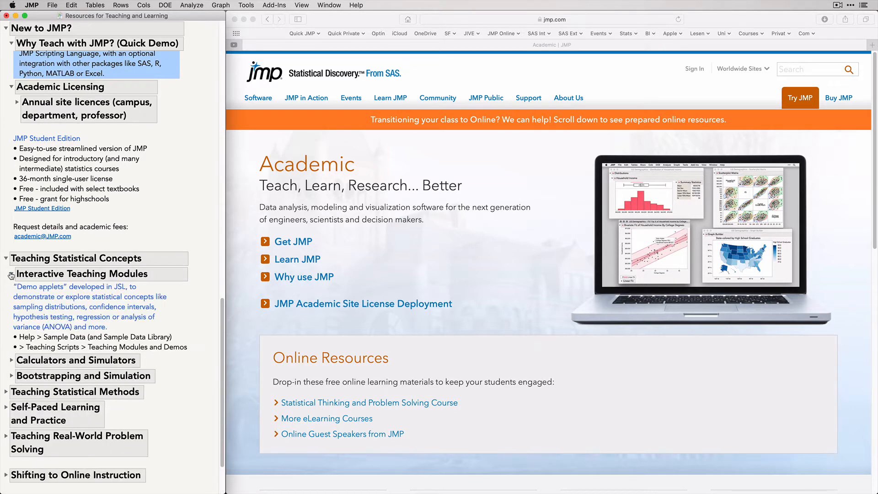
pyautogui.scroll(-3, 114, 369)
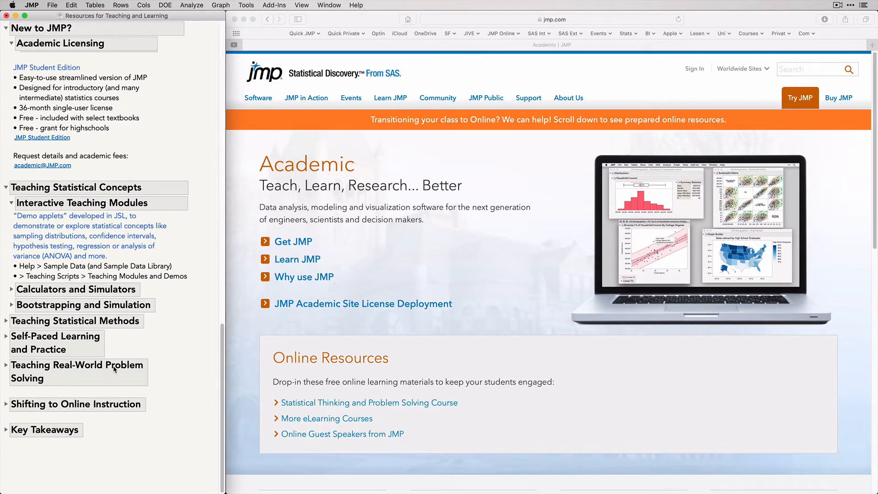
# Open the Sample Data index and expand its Teaching Scripts section
pyautogui.click(356, 5)
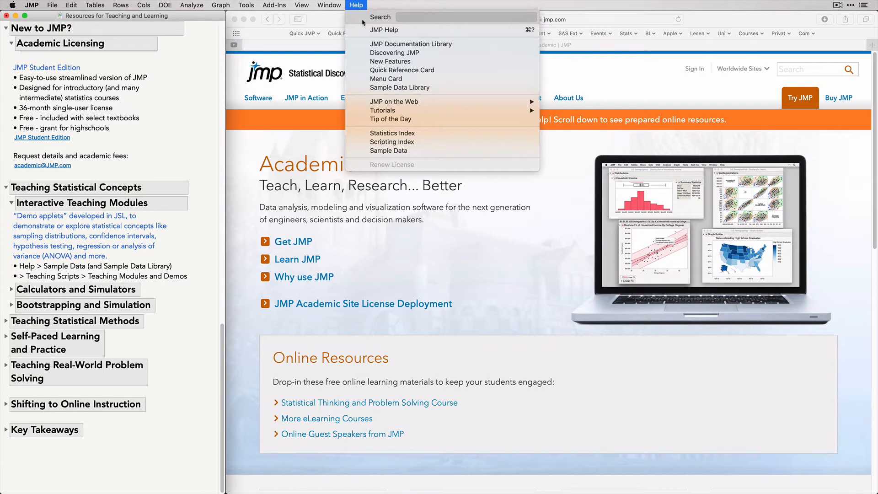
pyautogui.click(383, 152)
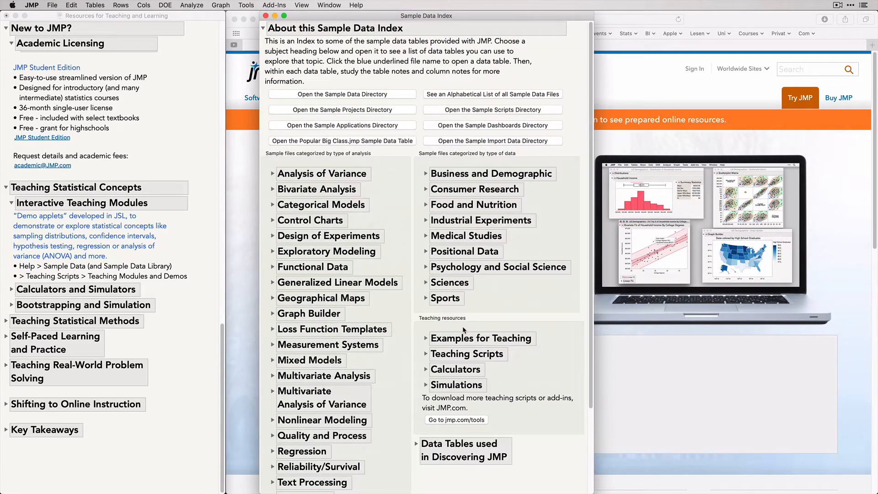
pyautogui.click(426, 354)
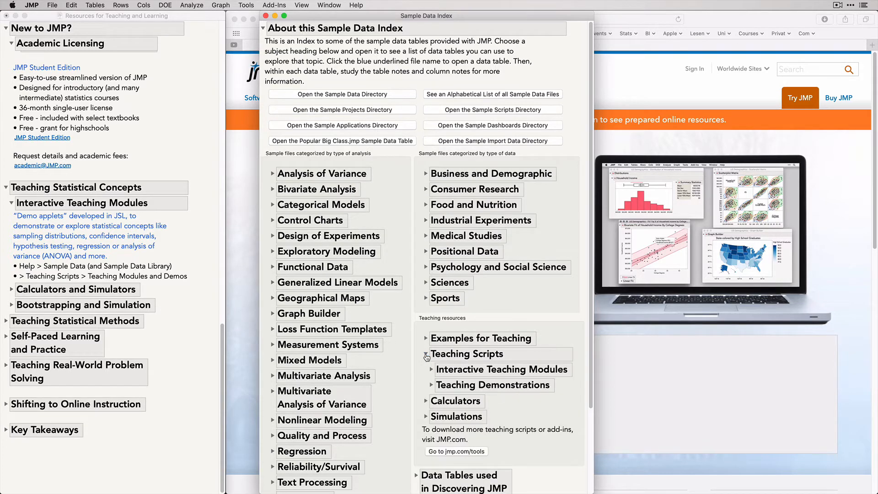
pyautogui.scroll(-3, 412, 298)
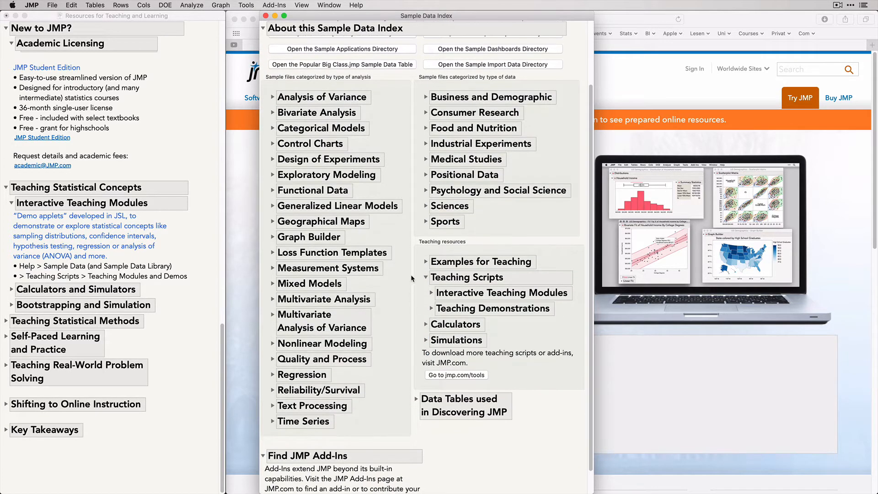
# Expand Interactive Teaching Modules and Teaching Demonstrations under Teaching Scripts to show the available scripts
pyautogui.moveTo(411, 275)
pyautogui.mouseDown()
pyautogui.moveTo(430, 236)
pyautogui.moveTo(479, 236)
pyautogui.mouseUp()
pyautogui.click(432, 293)
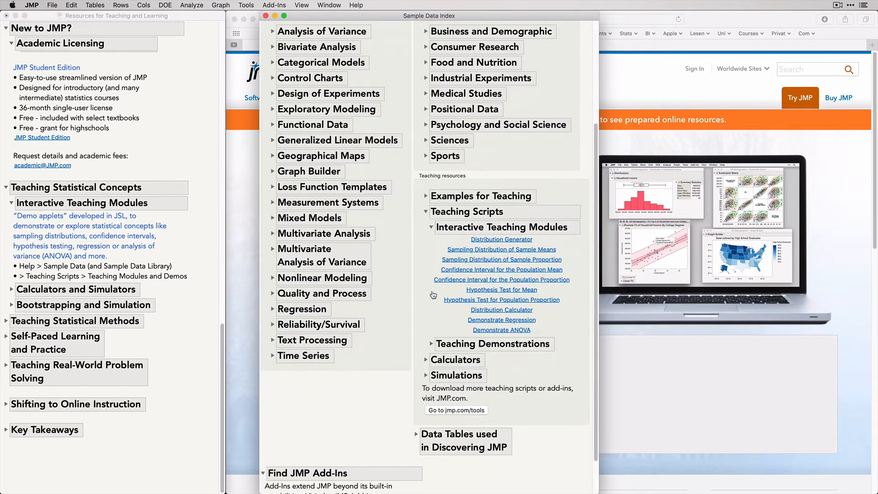
pyautogui.scroll(-5, 433, 300)
pyautogui.click(431, 304)
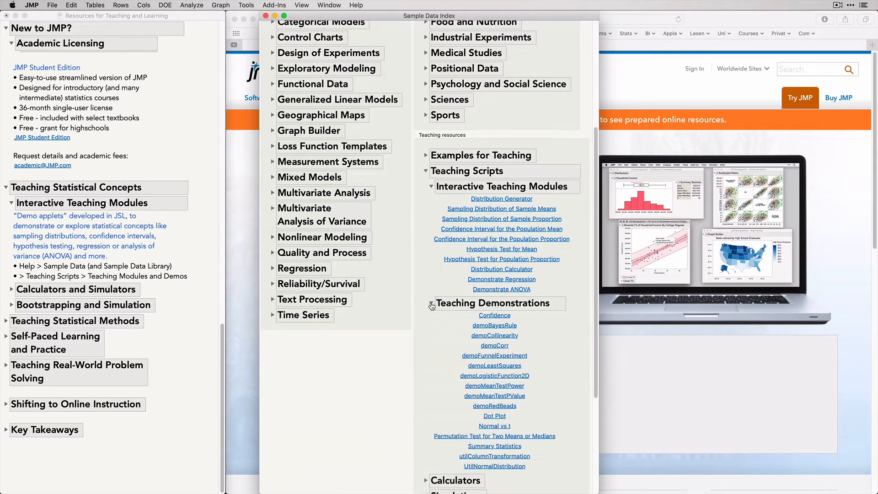
pyautogui.scroll(-4, 432, 305)
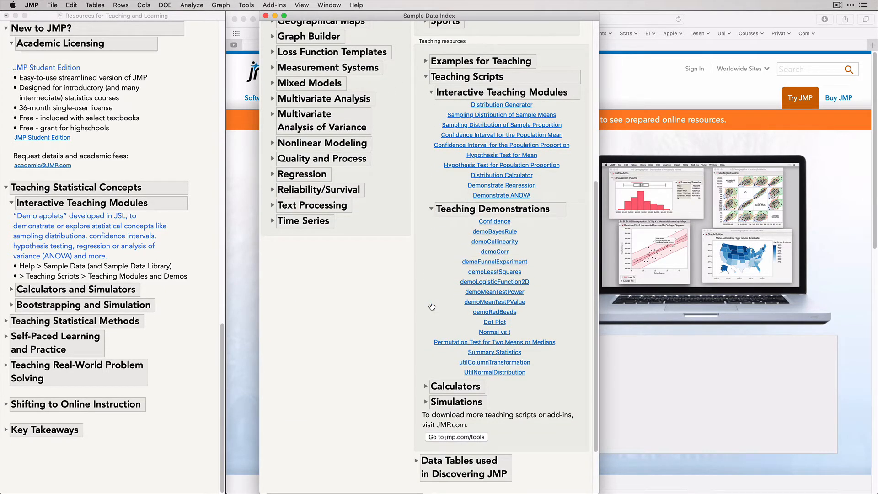
# Open the Distribution Calculator and calculate the normal probabilities for X > 1 and for X between 0 and 1
pyautogui.click(501, 176)
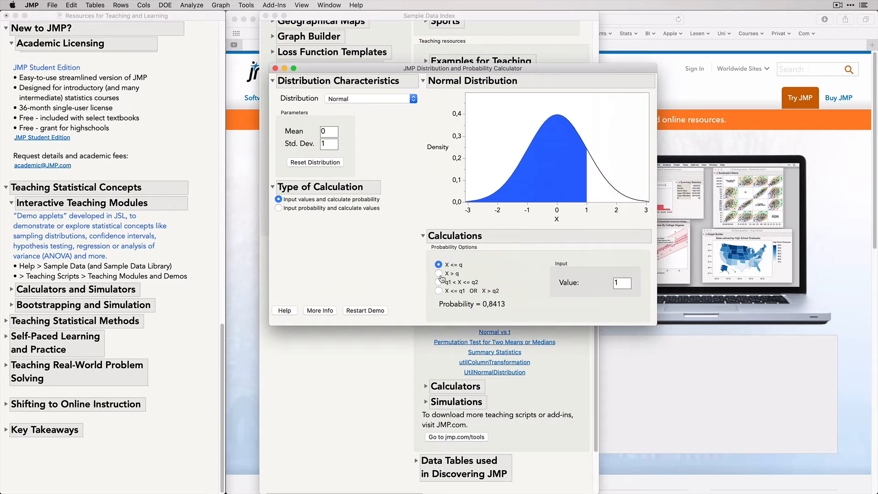
pyautogui.click(439, 274)
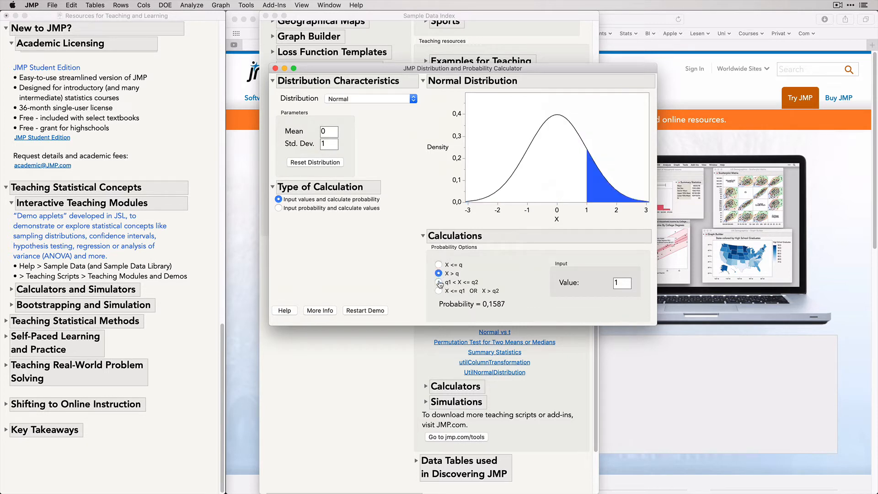
pyautogui.click(438, 282)
pyautogui.click(631, 283)
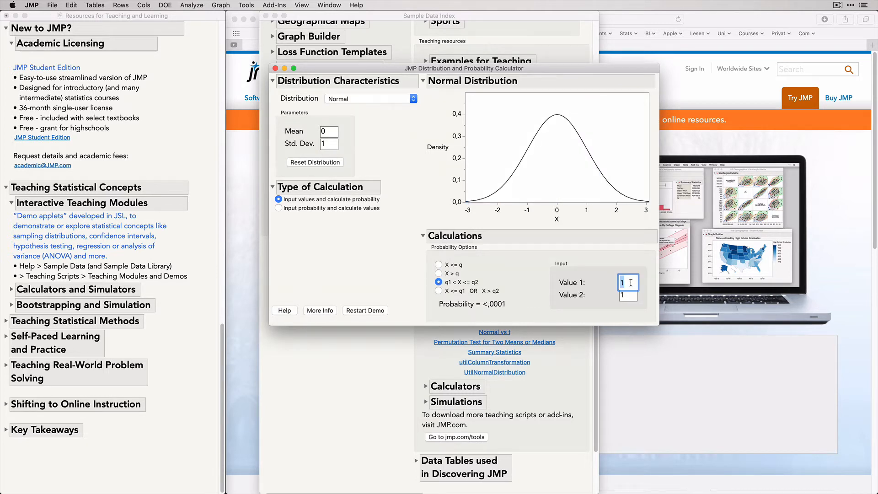
pyautogui.write('0')
pyautogui.press('Return')
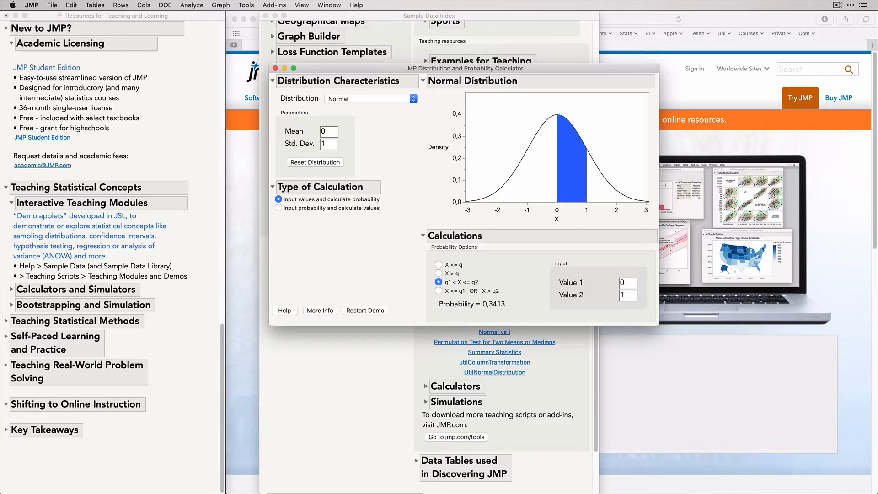
pyautogui.moveTo(523, 304)
pyautogui.mouseDown()
pyautogui.moveTo(498, 289)
pyautogui.moveTo(465, 335)
pyautogui.moveTo(510, 301)
pyautogui.mouseUp()
# Switch the calculator to calculating values from an input probability and set the left tail probability to 0,05
pyautogui.click(279, 209)
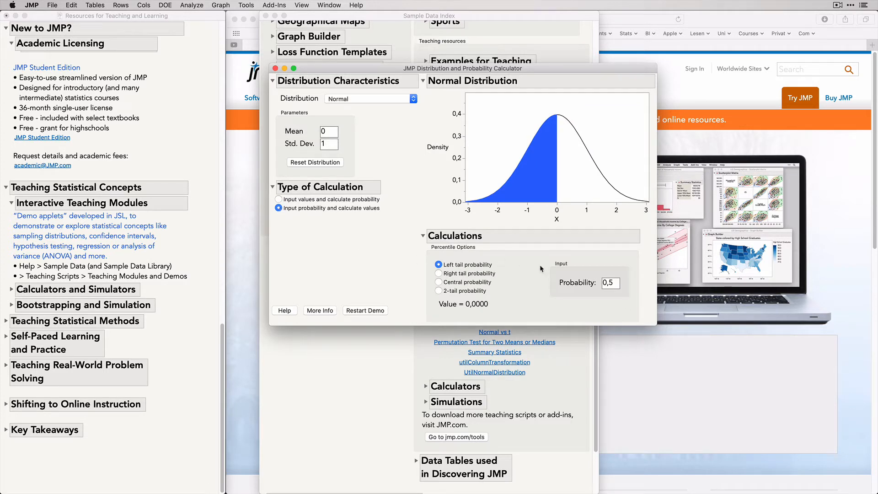
pyautogui.click(615, 281)
pyautogui.click(616, 282)
pyautogui.write('0')
pyautogui.press('Return')
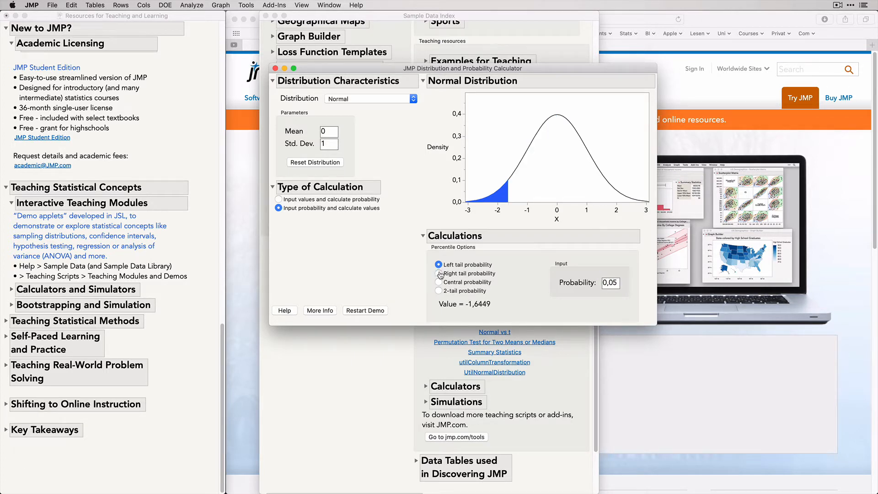
# Show the right tail, central and 2-tail results for the 0,05 probability and close the calculator
pyautogui.click(439, 273)
pyautogui.click(439, 282)
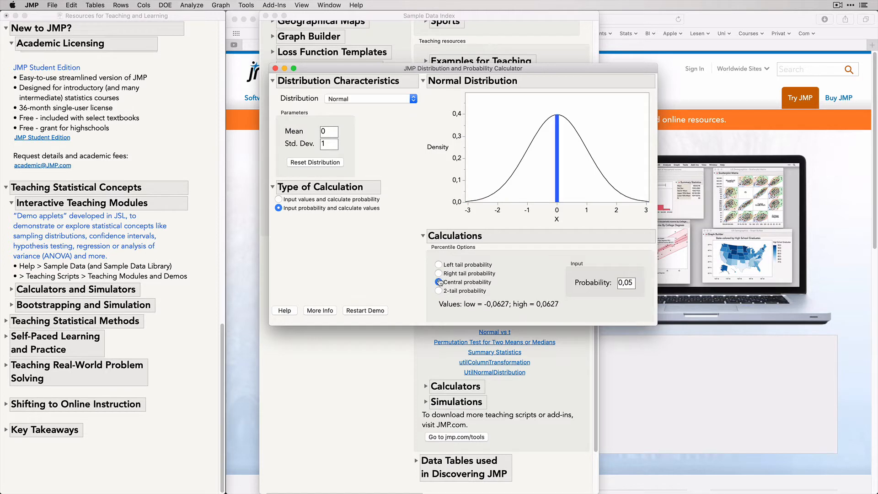
pyautogui.click(439, 291)
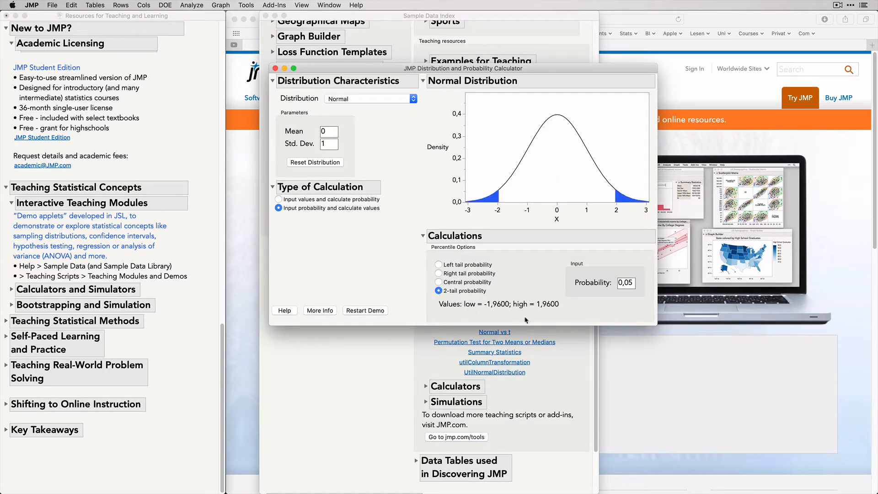
pyautogui.moveTo(548, 317)
pyautogui.mouseDown()
pyautogui.moveTo(584, 315)
pyautogui.moveTo(445, 281)
pyautogui.moveTo(451, 324)
pyautogui.moveTo(572, 328)
pyautogui.mouseUp()
pyautogui.click(275, 69)
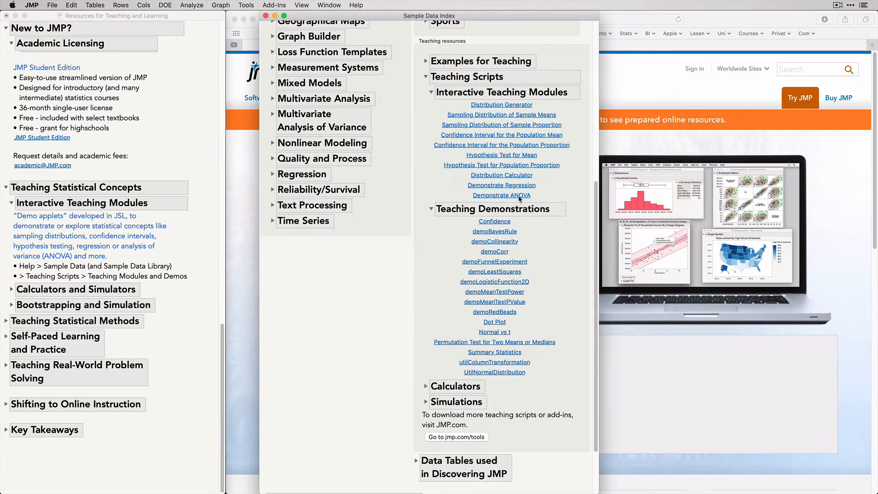
# Open the Demonstrate Regression module, point out the population and demo settings, and draw a few additional samples
pyautogui.click(512, 185)
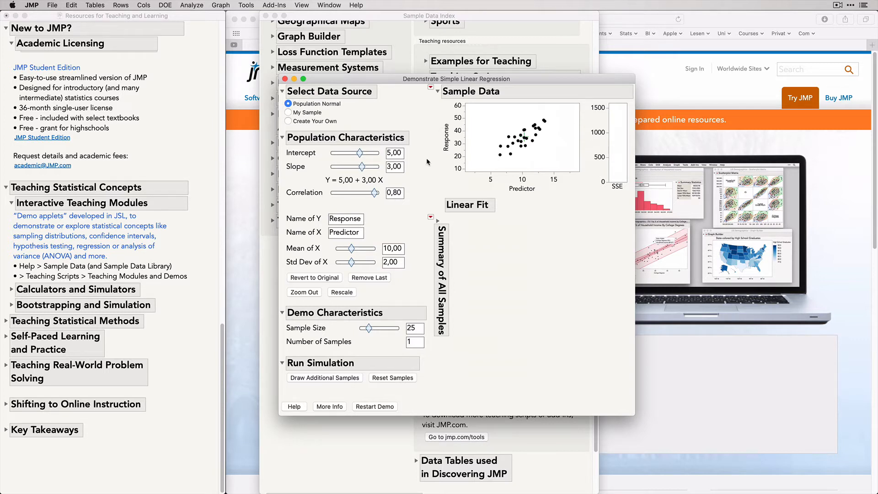
pyautogui.moveTo(426, 158)
pyautogui.mouseDown()
pyautogui.moveTo(379, 122)
pyautogui.moveTo(282, 119)
pyautogui.moveTo(278, 215)
pyautogui.moveTo(392, 226)
pyautogui.moveTo(426, 170)
pyautogui.moveTo(423, 152)
pyautogui.moveTo(373, 173)
pyautogui.moveTo(411, 140)
pyautogui.mouseUp()
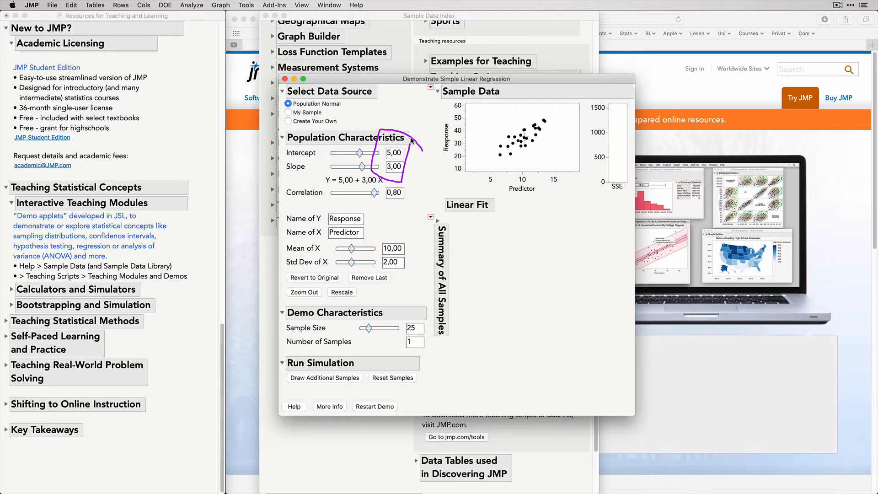
pyautogui.press('Escape')
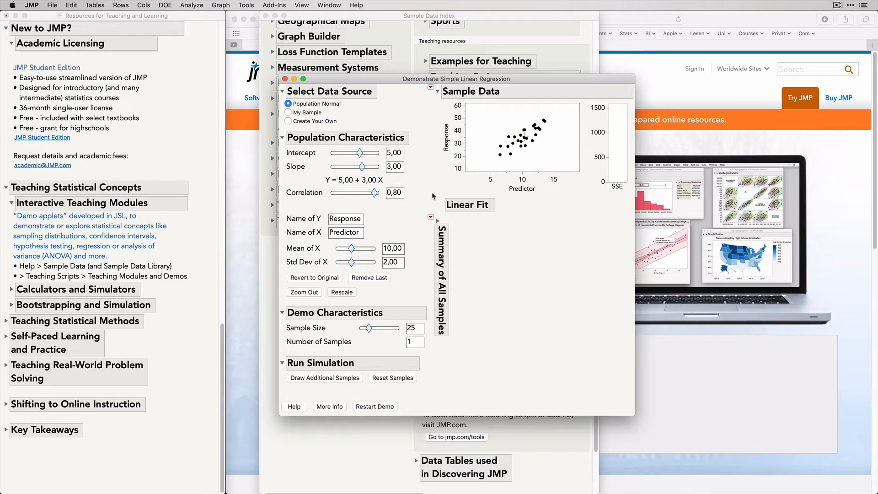
pyautogui.moveTo(433, 193)
pyautogui.mouseDown()
pyautogui.moveTo(431, 107)
pyautogui.moveTo(610, 160)
pyautogui.moveTo(447, 179)
pyautogui.mouseUp()
pyautogui.moveTo(414, 298)
pyautogui.mouseDown()
pyautogui.moveTo(424, 336)
pyautogui.moveTo(407, 308)
pyautogui.mouseUp()
pyautogui.click(337, 378)
pyautogui.click(337, 378)
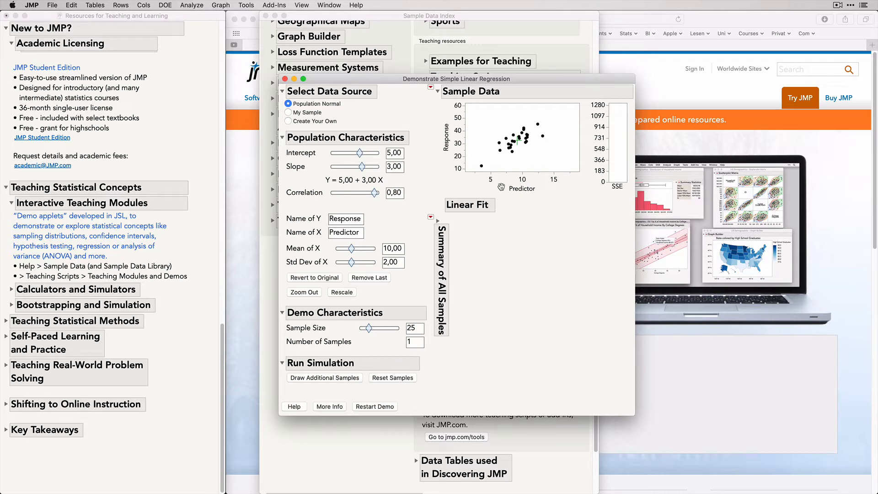
# Add a manually fitted line (Fit My Line) to the sample scatterplot and adjust both ends to follow the points
pyautogui.click(431, 88)
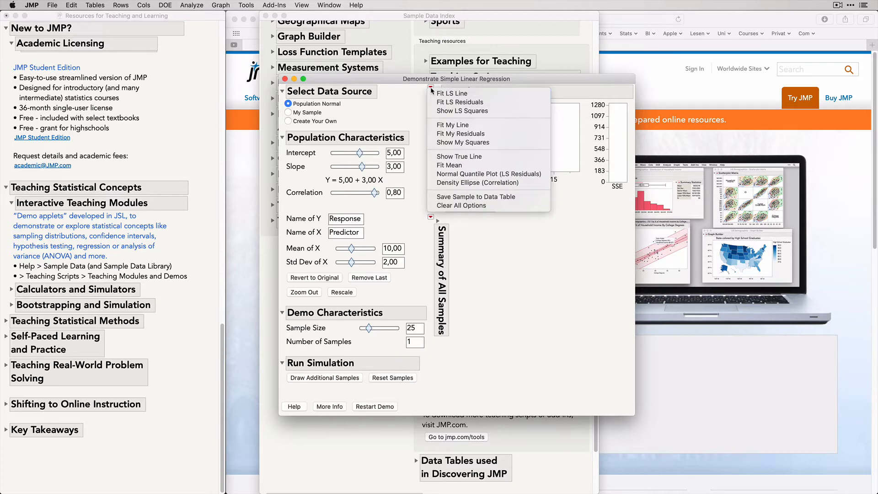
pyautogui.click(453, 128)
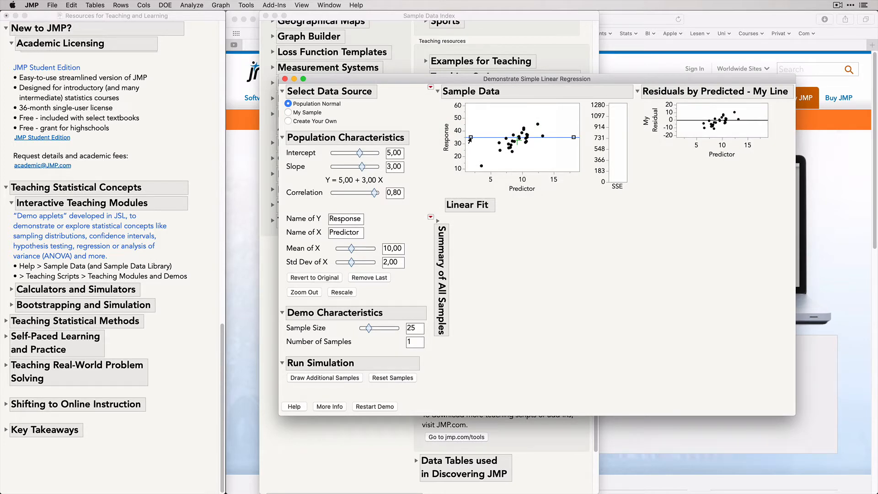
pyautogui.moveTo(470, 139); pyautogui.dragTo(479, 164)
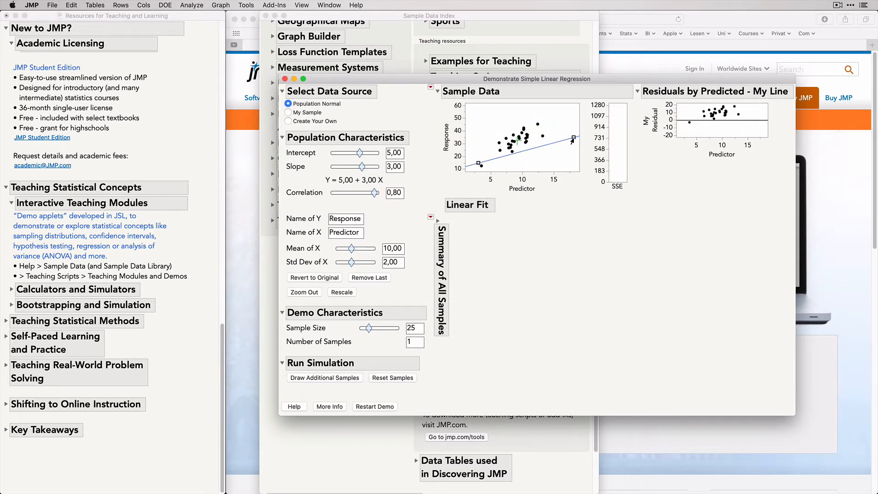
pyautogui.moveTo(573, 138); pyautogui.dragTo(567, 120)
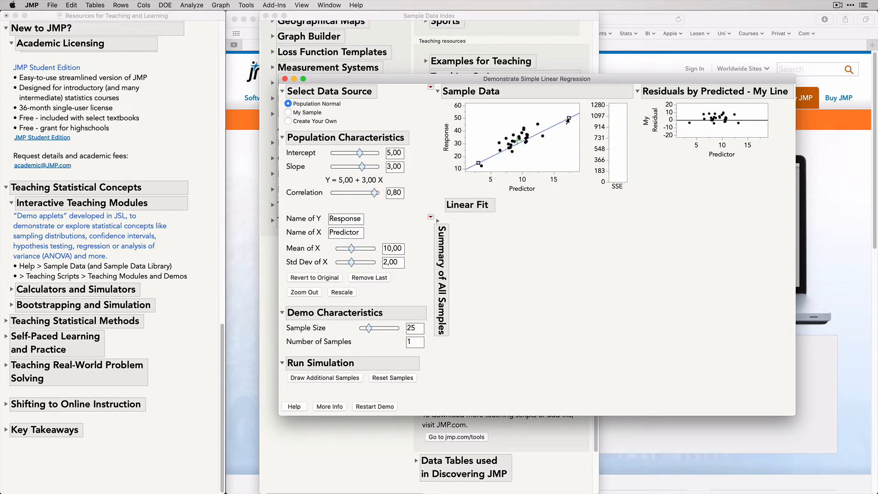
# Fit the least squares line to the sample data and point out its SSE
pyautogui.click(430, 87)
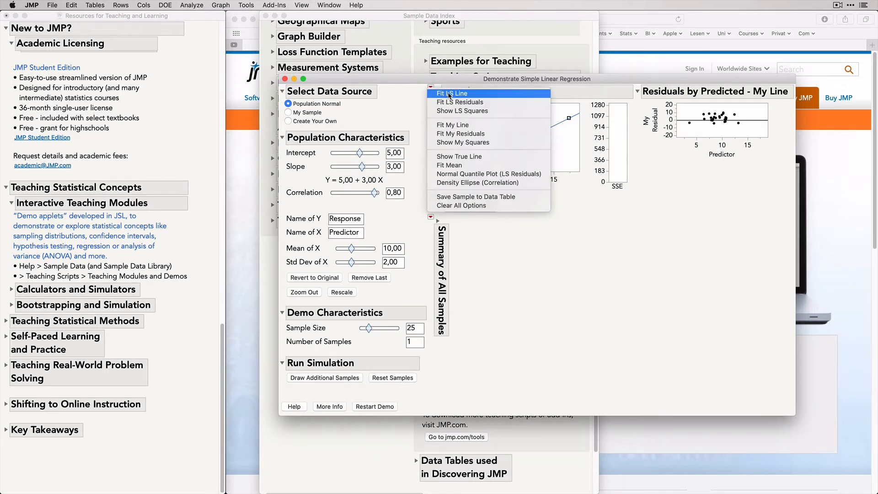
pyautogui.click(450, 94)
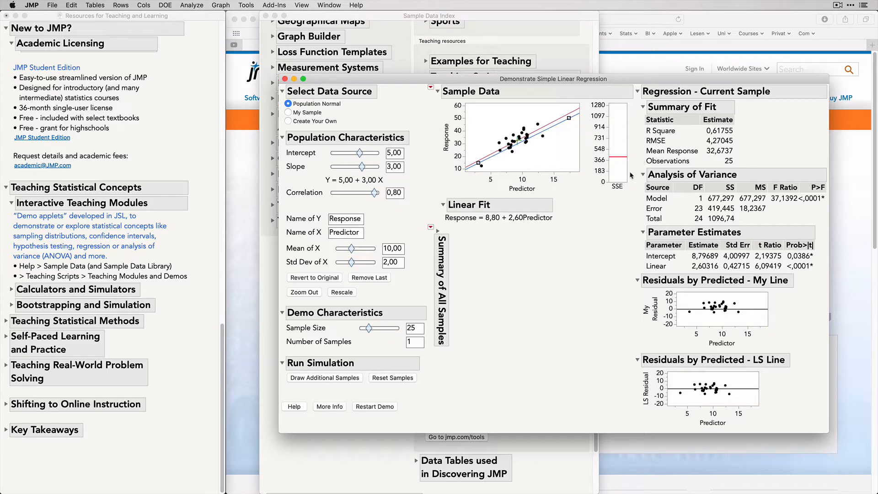
pyautogui.moveTo(612, 201)
pyautogui.mouseDown()
pyautogui.moveTo(615, 177)
pyautogui.moveTo(607, 201)
pyautogui.moveTo(614, 201)
pyautogui.mouseUp()
# Show the squares for the manual line and adjust its upper end to reduce the SSE toward the least squares level
pyautogui.click(431, 87)
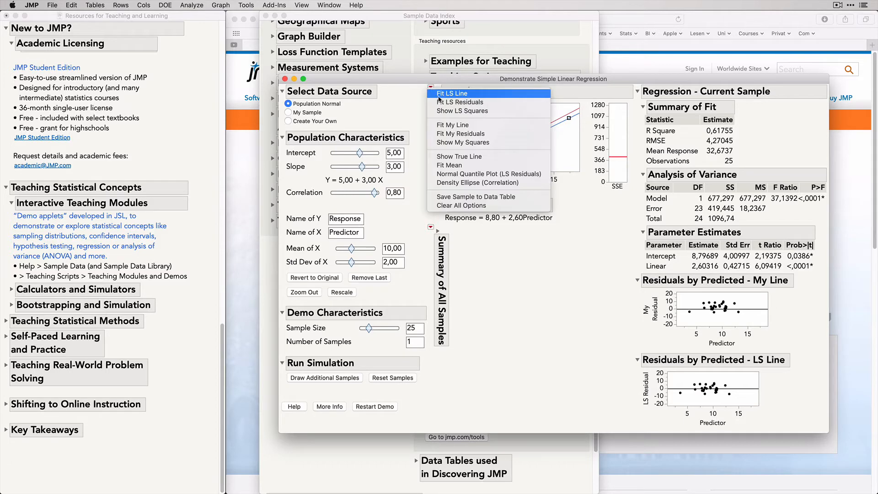
pyautogui.click(455, 143)
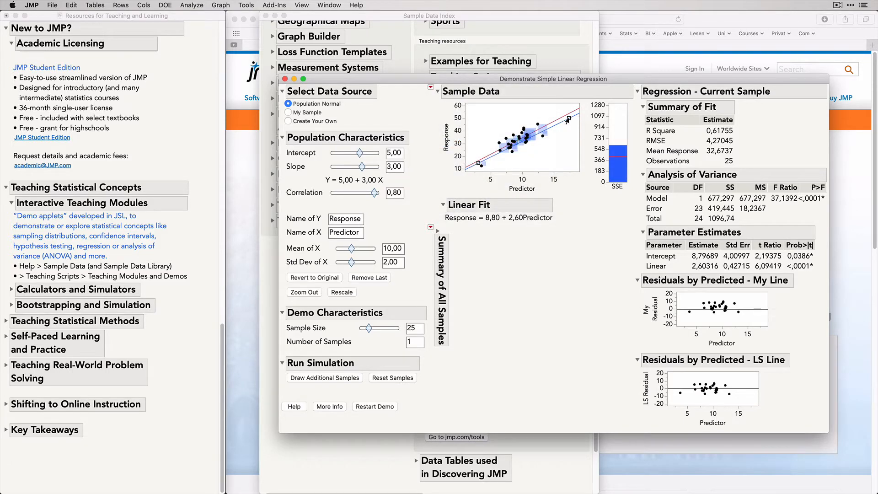
pyautogui.moveTo(567, 121); pyautogui.dragTo(563, 119)
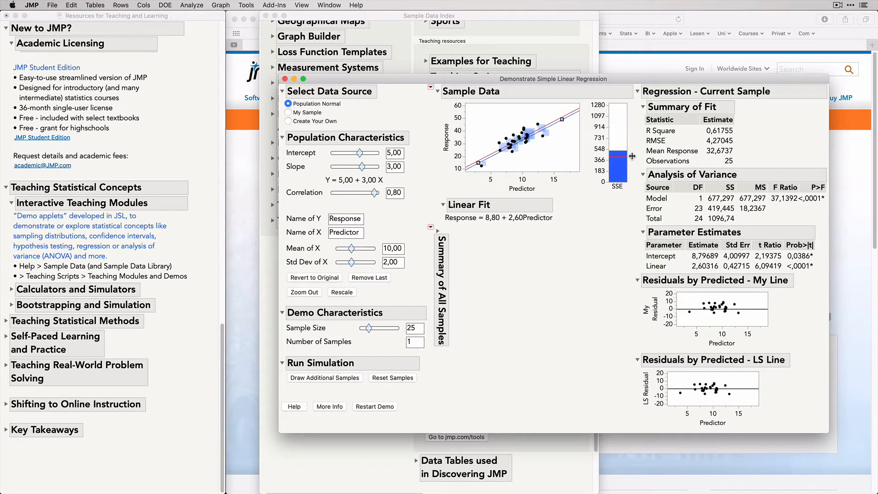
pyautogui.moveTo(633, 154)
pyautogui.mouseDown()
pyautogui.moveTo(597, 160)
pyautogui.moveTo(634, 161)
pyautogui.mouseUp()
# Compare the linear fit equation with the population intercept and slope, and draw three additional samples to see it vary
pyautogui.moveTo(573, 215)
pyautogui.mouseDown()
pyautogui.moveTo(476, 193)
pyautogui.moveTo(438, 227)
pyautogui.moveTo(516, 244)
pyautogui.moveTo(566, 216)
pyautogui.moveTo(563, 206)
pyautogui.mouseUp()
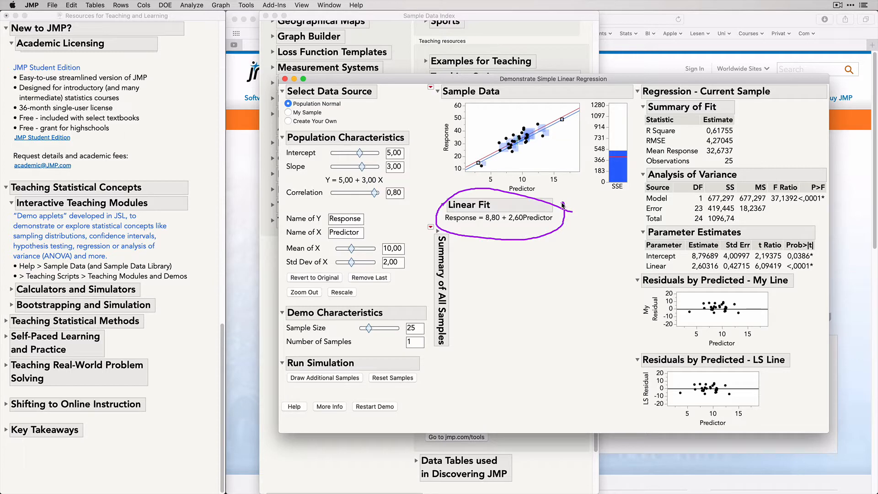
pyautogui.moveTo(562, 203)
pyautogui.mouseDown()
pyautogui.moveTo(544, 200)
pyautogui.moveTo(496, 234)
pyautogui.moveTo(500, 211)
pyautogui.moveTo(530, 204)
pyautogui.moveTo(524, 229)
pyautogui.moveTo(525, 213)
pyautogui.mouseUp()
pyautogui.moveTo(426, 173)
pyautogui.mouseDown()
pyautogui.moveTo(382, 126)
pyautogui.moveTo(414, 160)
pyautogui.moveTo(411, 144)
pyautogui.mouseUp()
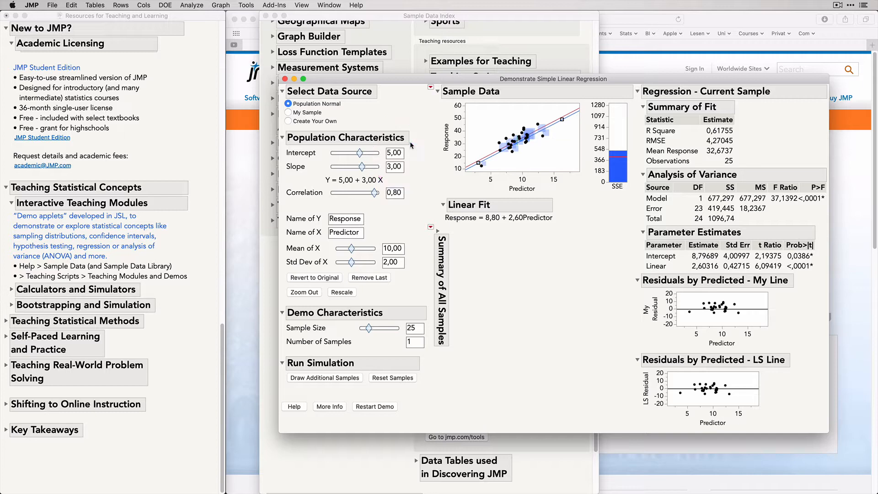
pyautogui.click(325, 379)
pyautogui.click(326, 379)
pyautogui.click(325, 379)
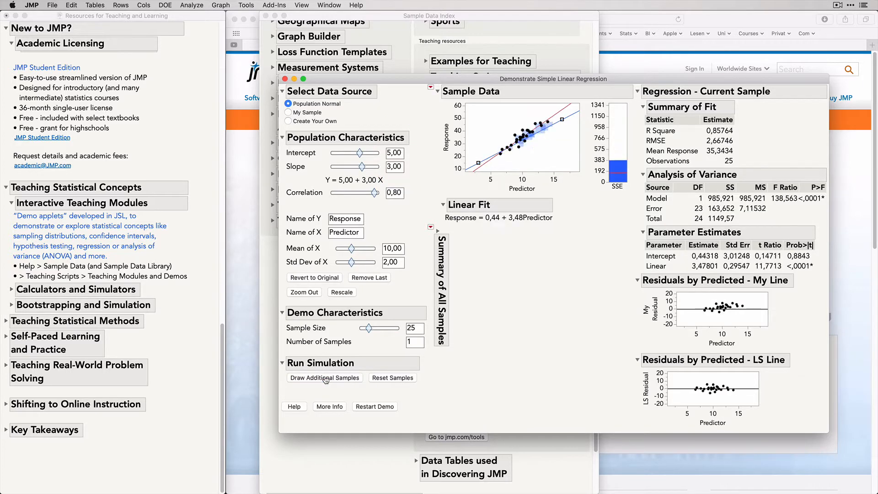
pyautogui.moveTo(567, 214)
pyautogui.mouseDown()
pyautogui.moveTo(426, 206)
pyautogui.moveTo(597, 222)
pyautogui.moveTo(576, 204)
pyautogui.mouseUp()
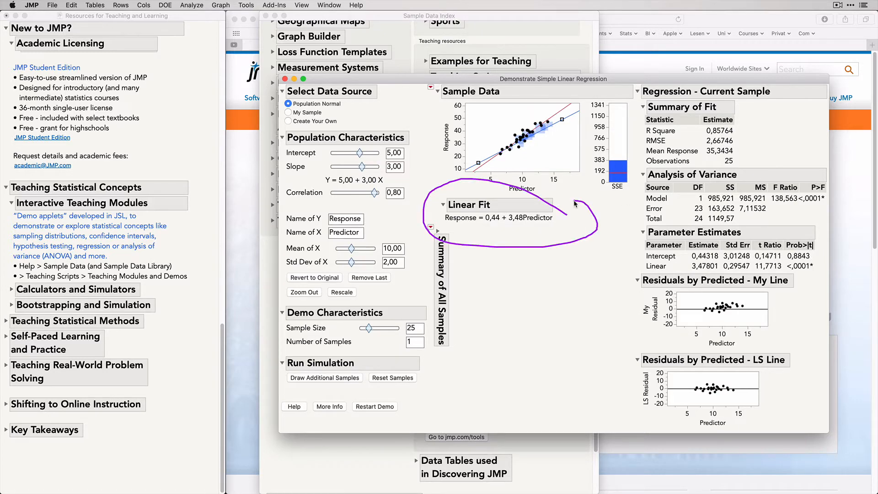
# Expand the Summary of All Samples, draw 100 additional samples and mark the spread of fitted lines
pyautogui.click(438, 233)
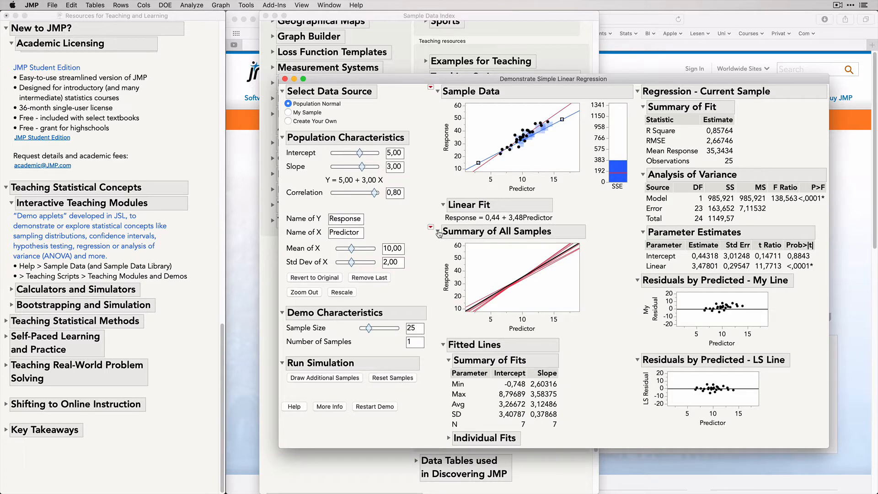
pyautogui.click(417, 342)
pyautogui.write('100')
pyautogui.click(337, 380)
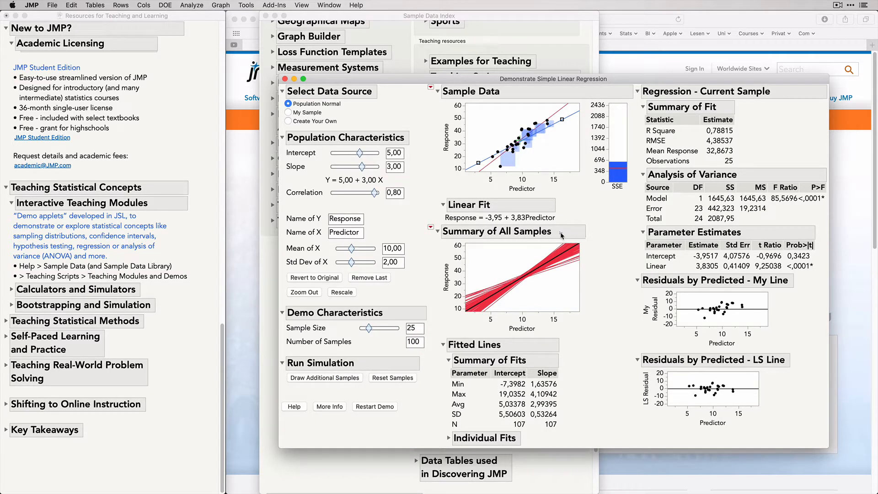
pyautogui.moveTo(562, 235)
pyautogui.mouseDown()
pyautogui.moveTo(469, 271)
pyautogui.moveTo(456, 332)
pyautogui.moveTo(558, 295)
pyautogui.moveTo(583, 236)
pyautogui.moveTo(555, 234)
pyautogui.mouseUp()
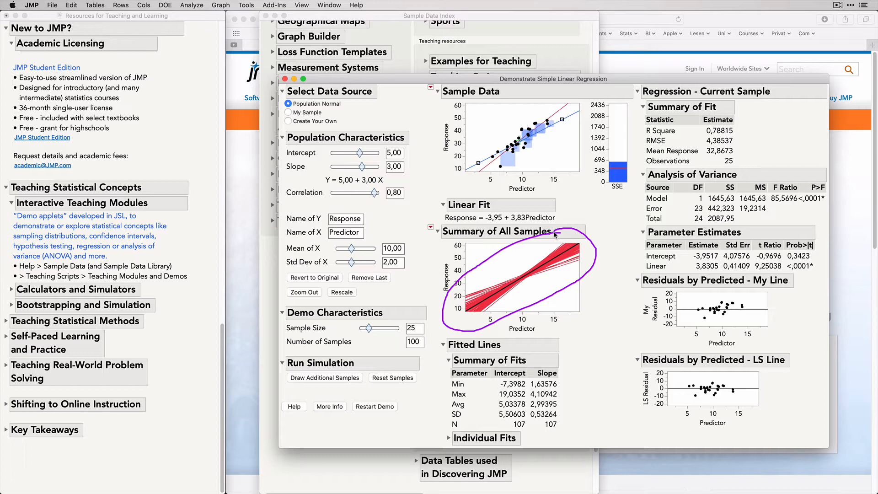
pyautogui.press('Escape')
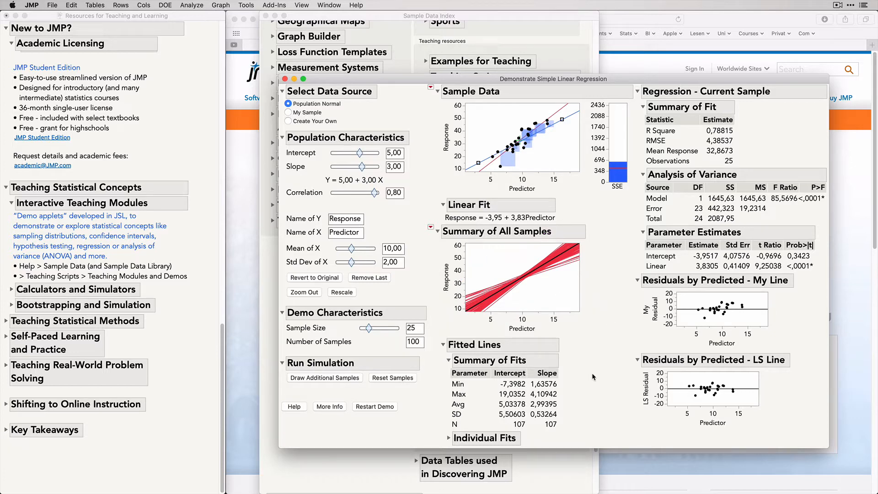
# Show the individual fits, compare the average intercept and slope with the population values, and close the regression demo
pyautogui.click(450, 439)
pyautogui.scroll(-5, 454, 320)
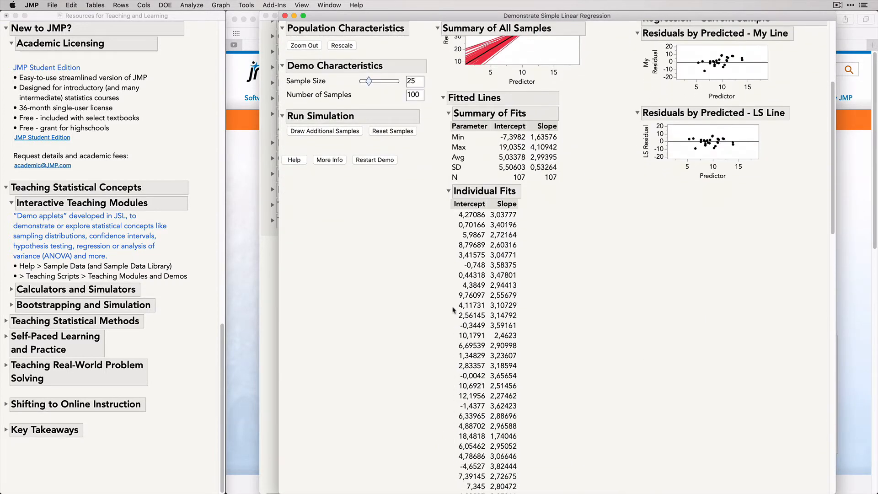
pyautogui.moveTo(446, 154)
pyautogui.mouseDown()
pyautogui.moveTo(556, 150)
pyautogui.moveTo(566, 164)
pyautogui.moveTo(477, 171)
pyautogui.moveTo(448, 158)
pyautogui.mouseUp()
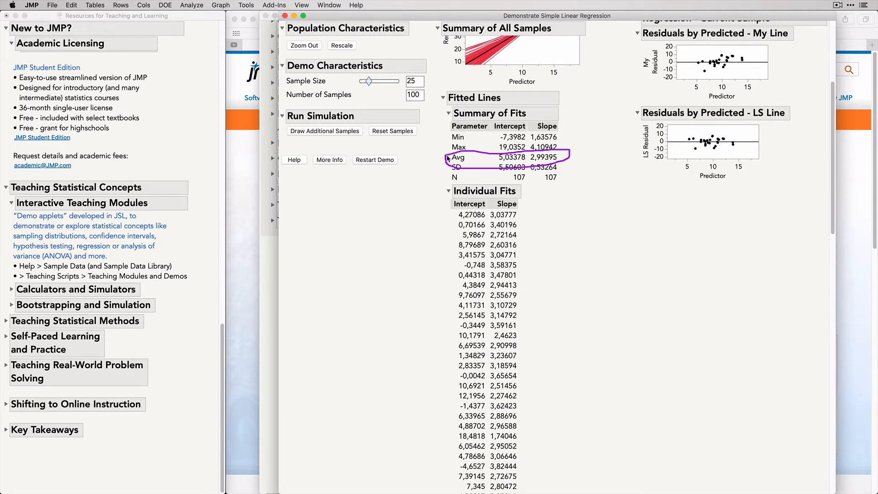
pyautogui.scroll(5, 446, 155)
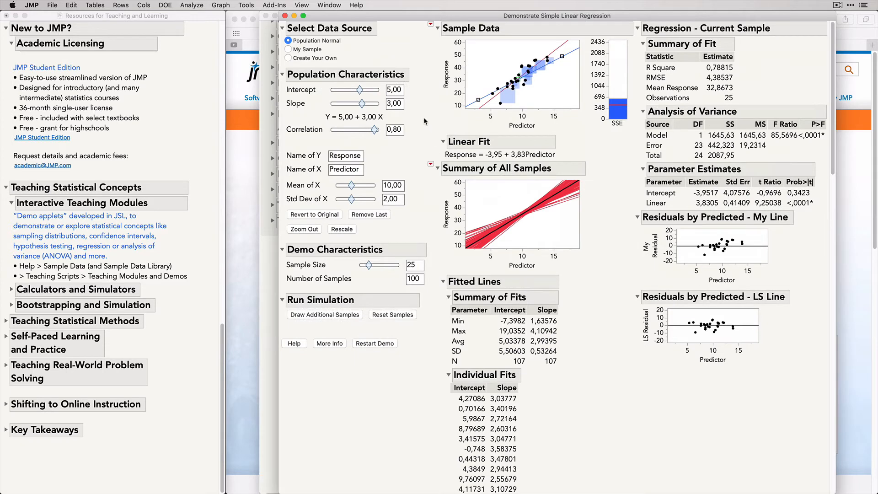
pyautogui.moveTo(424, 120)
pyautogui.mouseDown()
pyautogui.moveTo(394, 57)
pyautogui.moveTo(410, 120)
pyautogui.mouseUp()
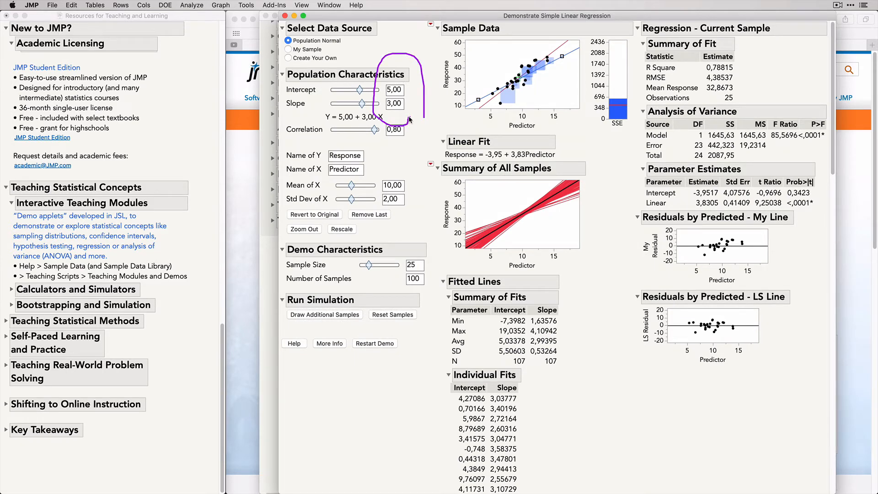
pyautogui.click(285, 16)
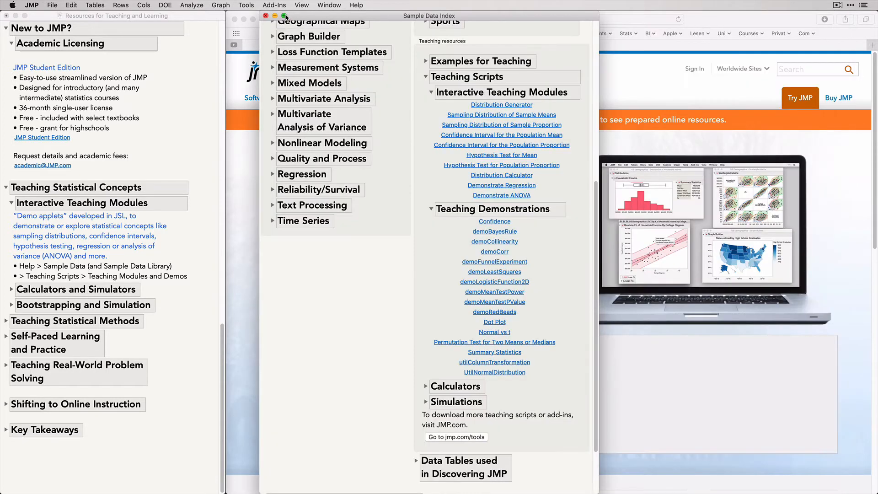
# Open the Demonstrate ANOVA module and set the Group 1 mean to 28 and the Group 3 mean to 33
pyautogui.click(509, 197)
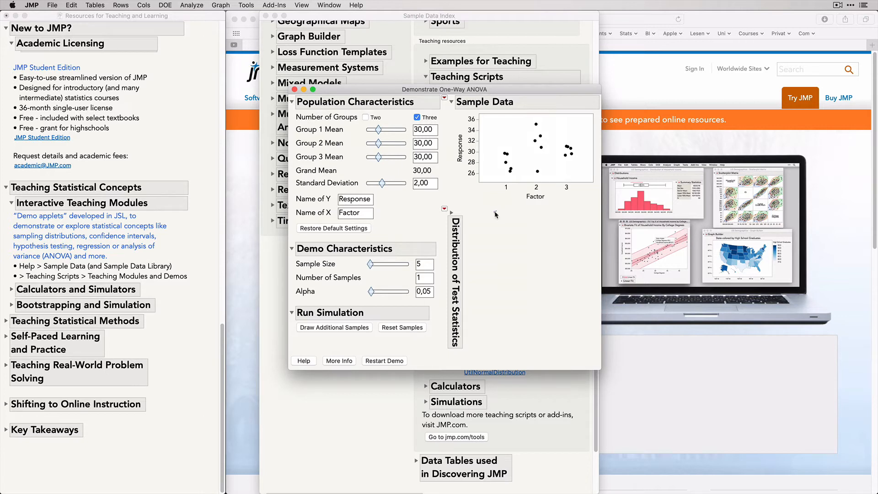
pyautogui.moveTo(492, 209)
pyautogui.mouseDown()
pyautogui.moveTo(487, 179)
pyautogui.moveTo(593, 201)
pyautogui.moveTo(492, 210)
pyautogui.mouseUp()
pyautogui.click(421, 129)
pyautogui.write('28')
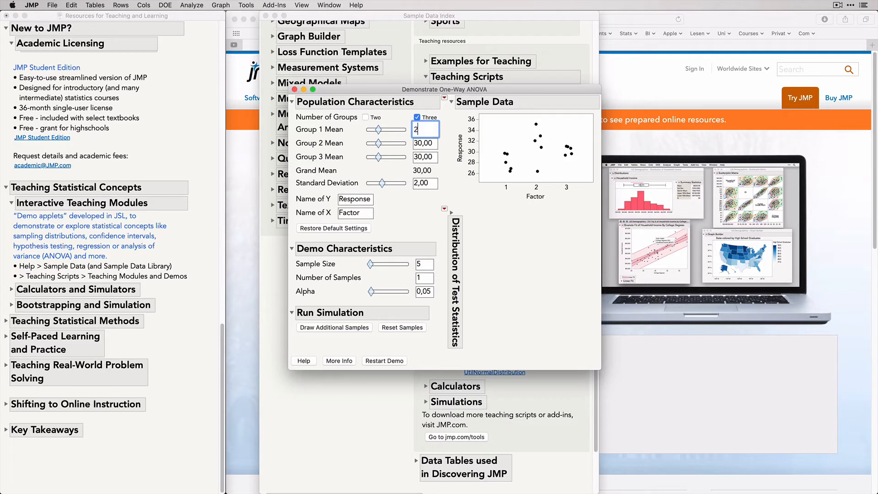
pyautogui.click(422, 159)
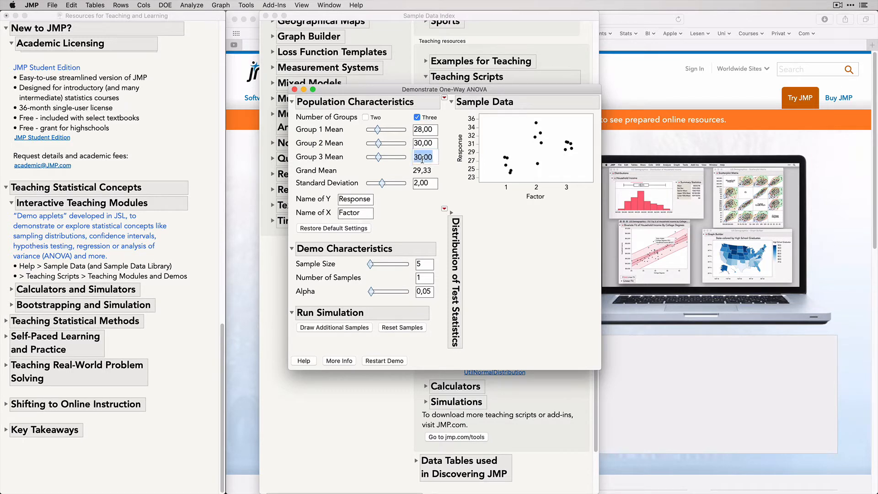
pyautogui.write('33')
pyautogui.press('Return')
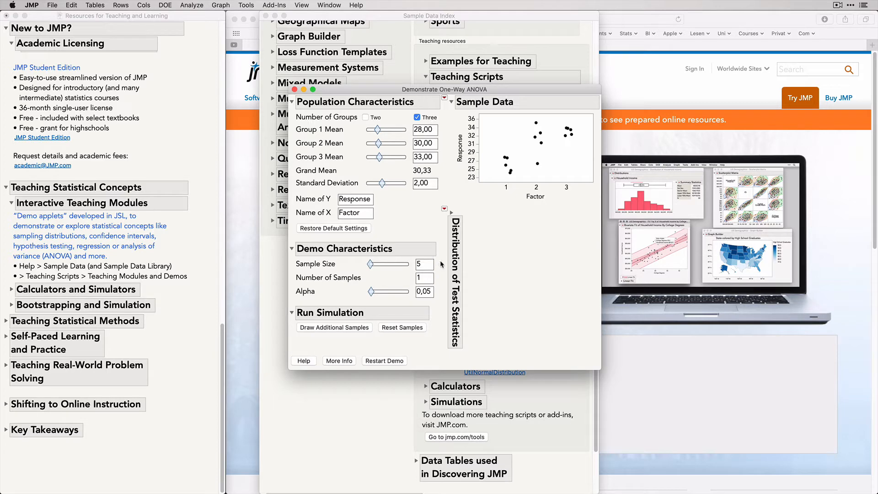
pyautogui.moveTo(442, 264)
pyautogui.mouseDown()
pyautogui.moveTo(418, 274)
pyautogui.moveTo(434, 259)
pyautogui.mouseUp()
# Add mean diamonds to the sample plot, run the Oneway ANOVA and mark the Analysis of Variance table
pyautogui.click(444, 98)
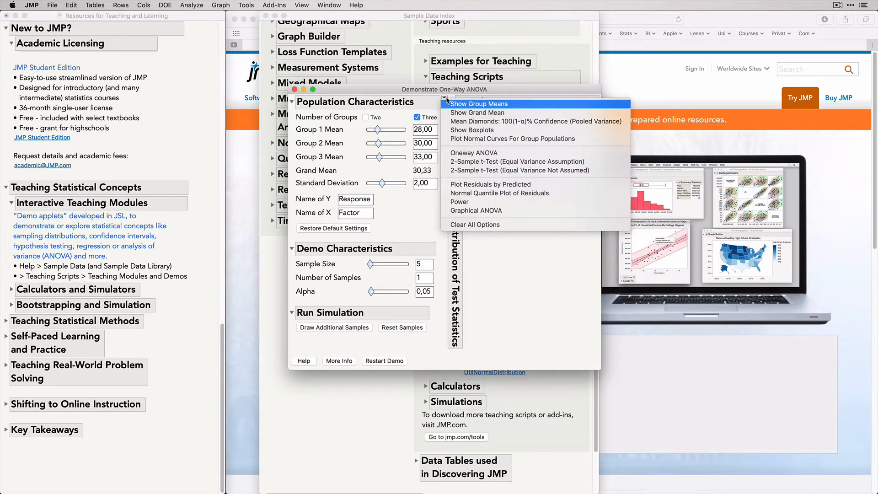
pyautogui.click(473, 123)
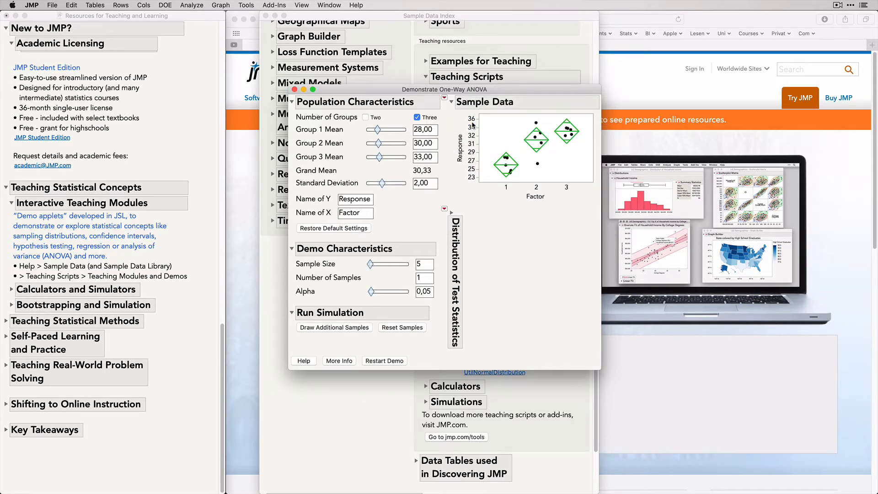
pyautogui.click(444, 99)
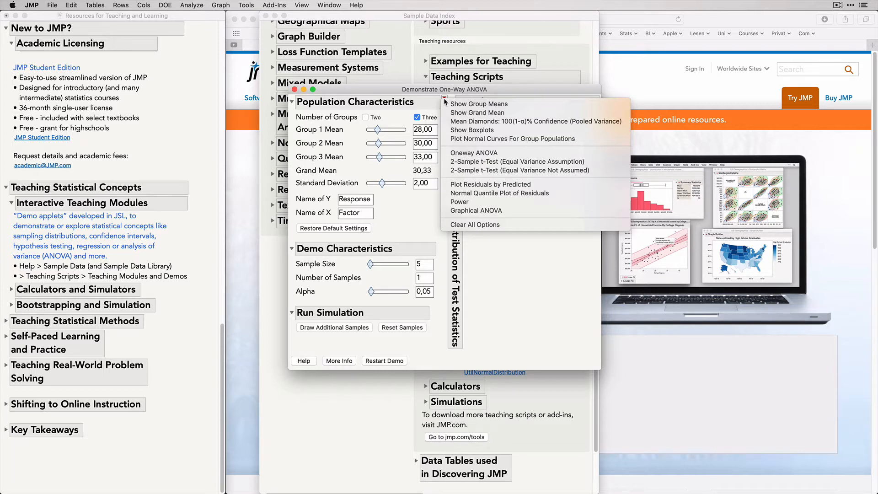
pyautogui.click(461, 153)
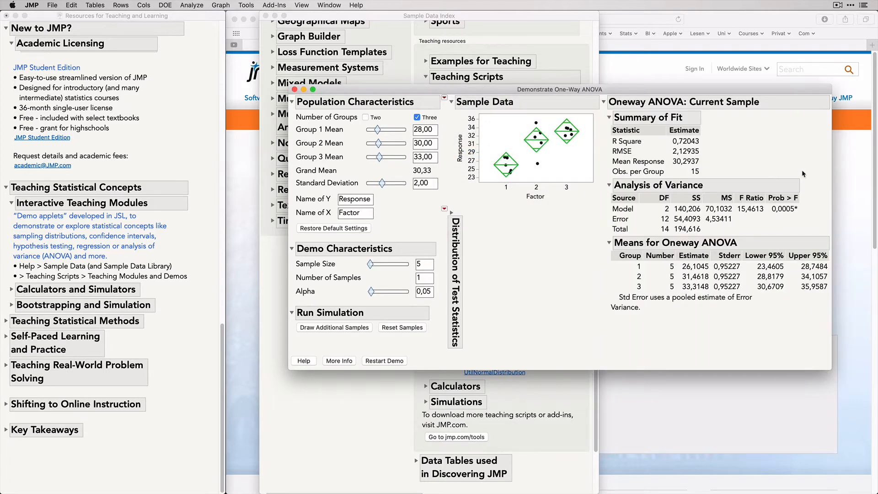
pyautogui.moveTo(802, 171)
pyautogui.mouseDown()
pyautogui.moveTo(598, 168)
pyautogui.moveTo(686, 259)
pyautogui.moveTo(832, 242)
pyautogui.mouseUp()
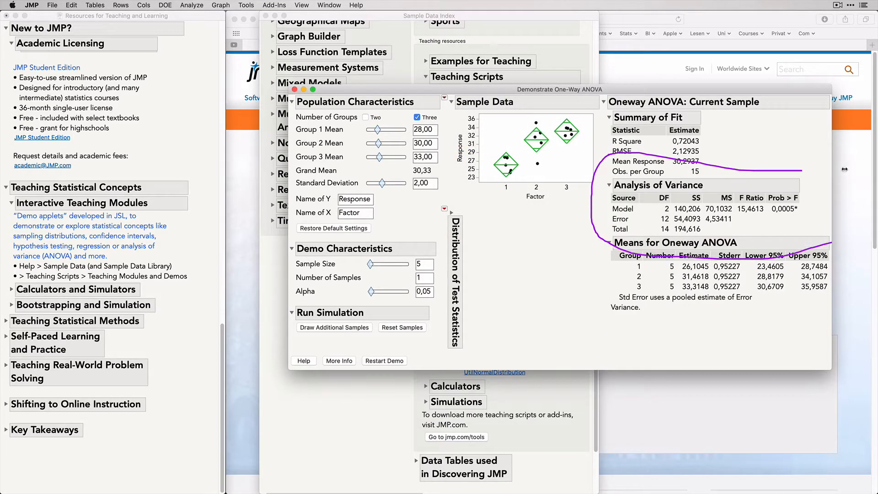
# Expand the Distribution of Test Statistics in the ANOVA demo and overlay the theoretical curve on the F-ratio plot
pyautogui.moveTo(831, 155); pyautogui.dragTo(758, 157)
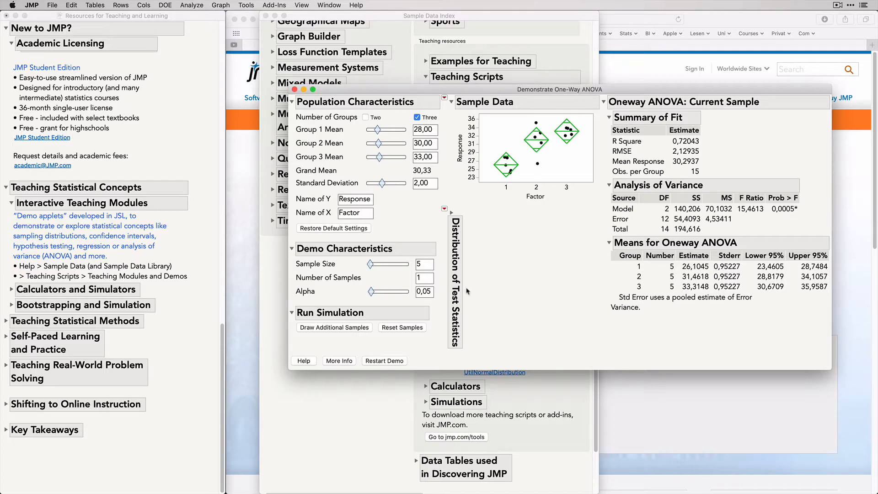
pyautogui.click(452, 212)
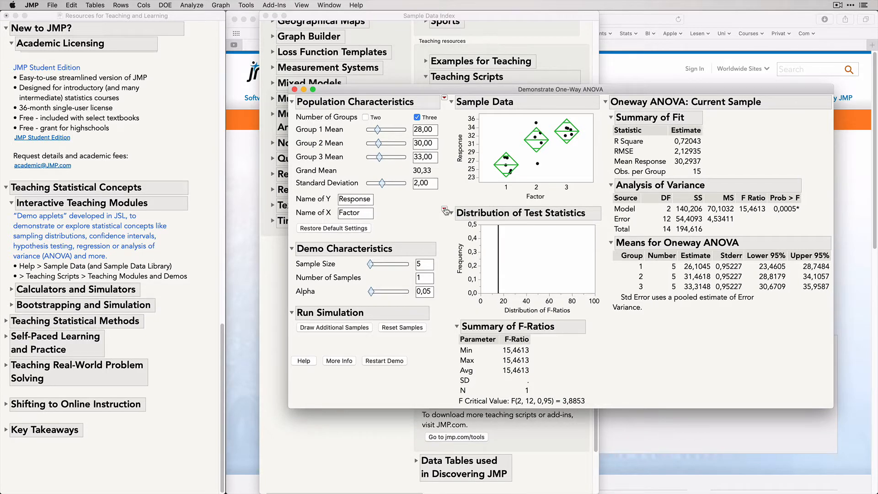
pyautogui.click(445, 210)
pyautogui.click(458, 217)
# Add the Power analysis to the ANOVA demo, mark the power bar and close the demo
pyautogui.click(444, 98)
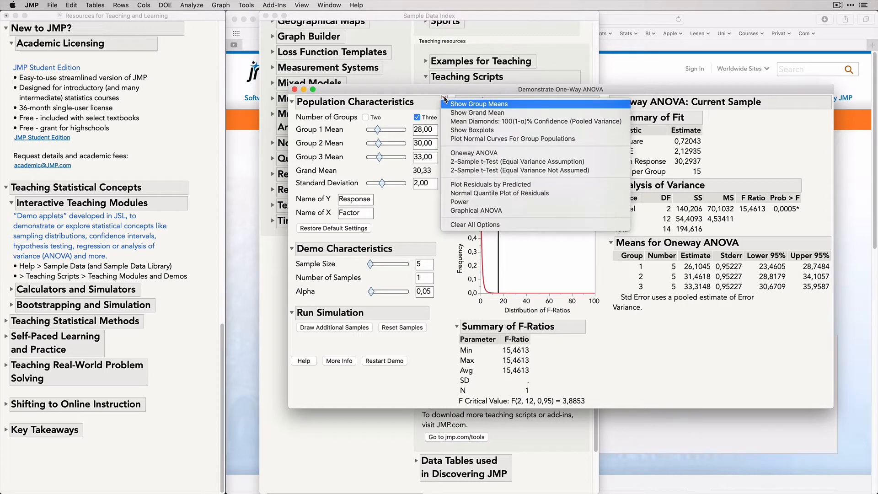
pyautogui.click(463, 202)
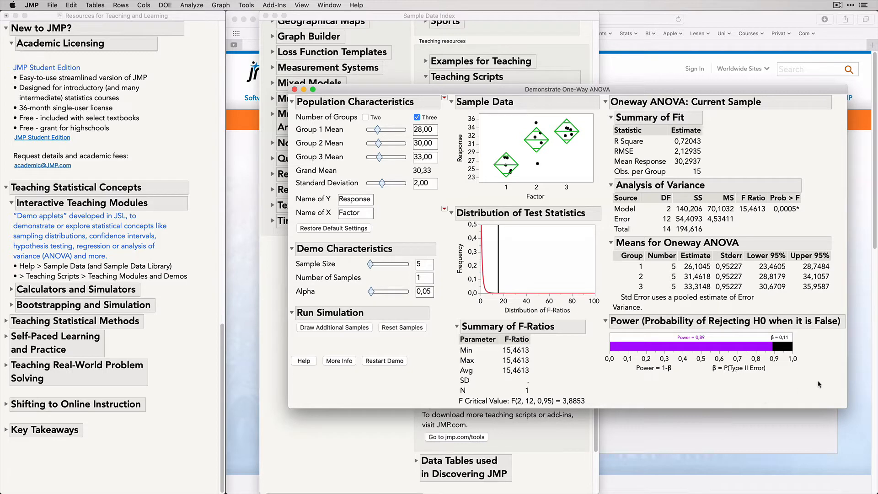
pyautogui.moveTo(818, 384)
pyautogui.mouseDown()
pyautogui.moveTo(770, 332)
pyautogui.moveTo(806, 364)
pyautogui.mouseUp()
pyautogui.moveTo(724, 328)
pyautogui.mouseDown()
pyautogui.moveTo(675, 325)
pyautogui.moveTo(734, 337)
pyautogui.moveTo(722, 330)
pyautogui.mouseUp()
pyautogui.click(295, 89)
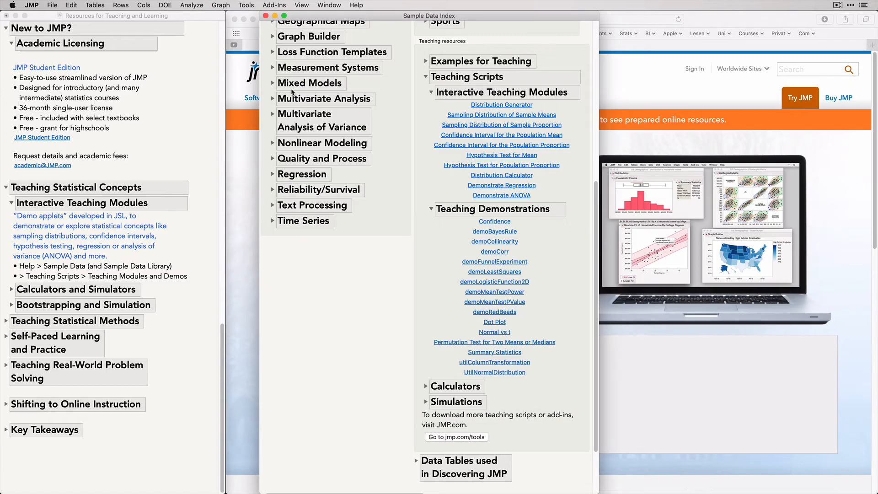
# Expand the Calculators and Simulators section of the webinar journal and point out its descriptions
pyautogui.click(12, 292)
pyautogui.click(12, 290)
pyautogui.scroll(-4, 12, 292)
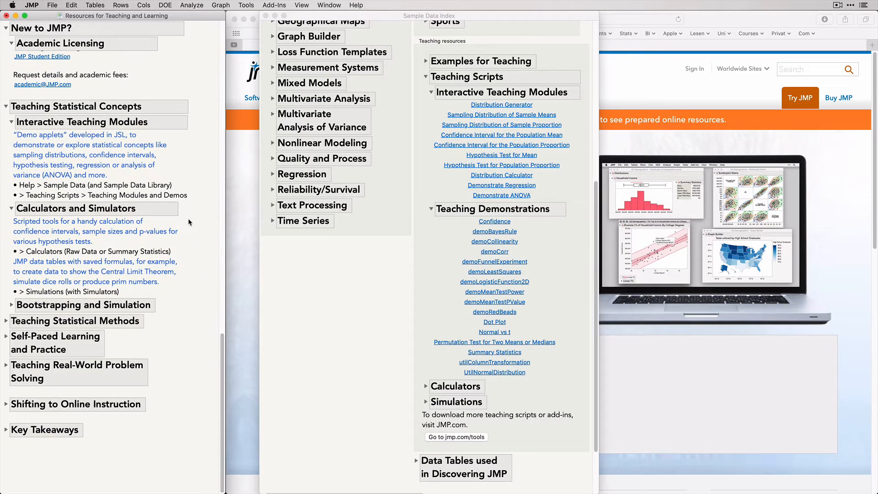
pyautogui.moveTo(189, 220); pyautogui.dragTo(185, 292)
# Expand the Calculators and Simulations lists under Teaching Scripts in the Sample Data Index
pyautogui.click(427, 388)
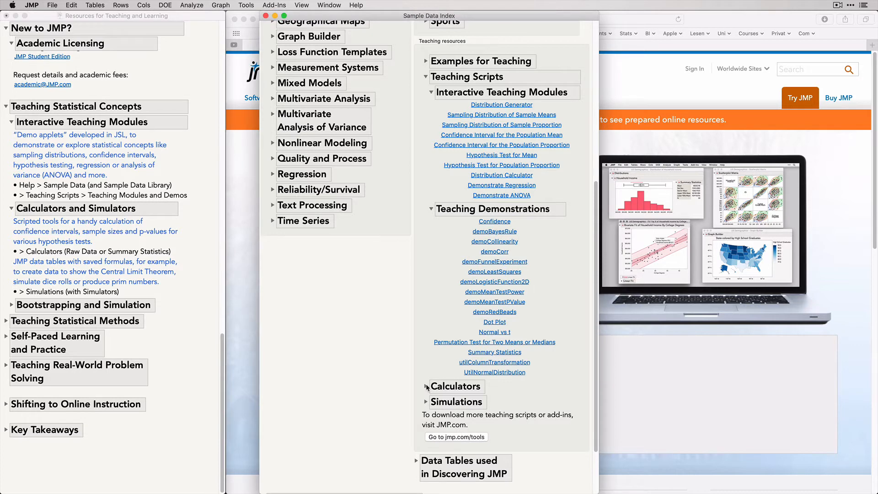
pyautogui.click(427, 386)
pyautogui.scroll(-5, 427, 366)
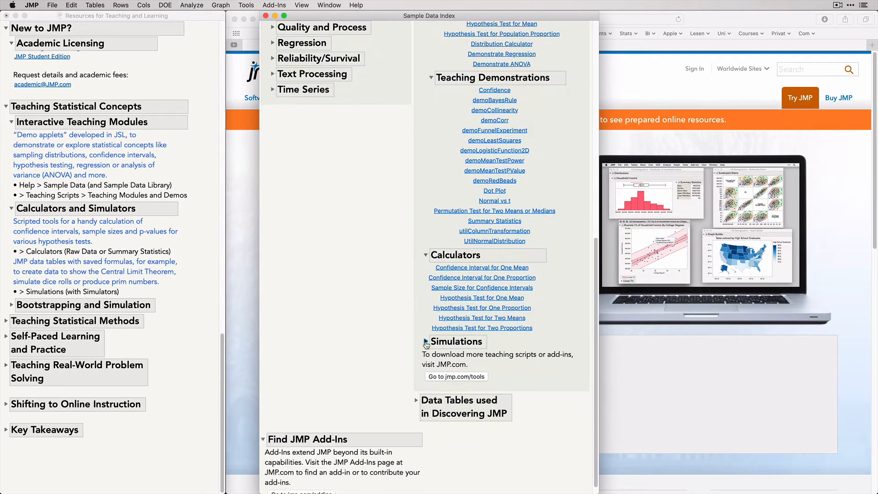
pyautogui.click(425, 342)
pyautogui.scroll(-3, 430, 329)
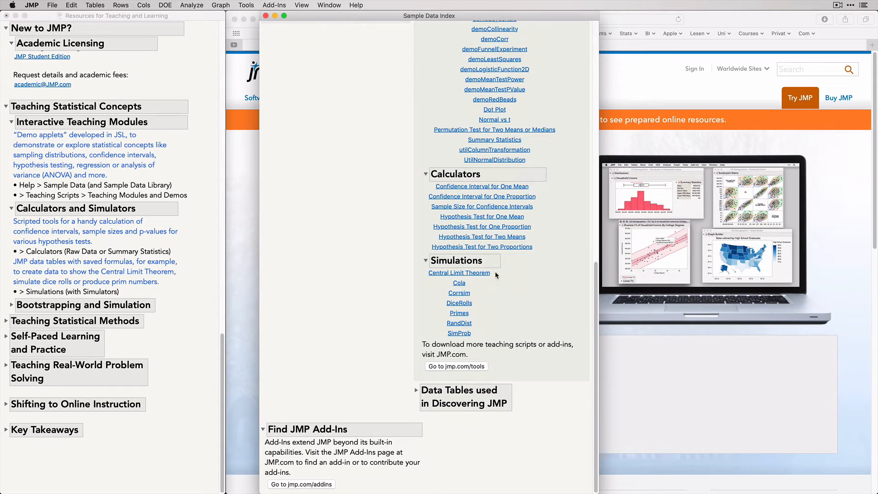
# Open the Hypothesis Test for Two Means calculator with Summary Statistics as the input method
pyautogui.click(489, 238)
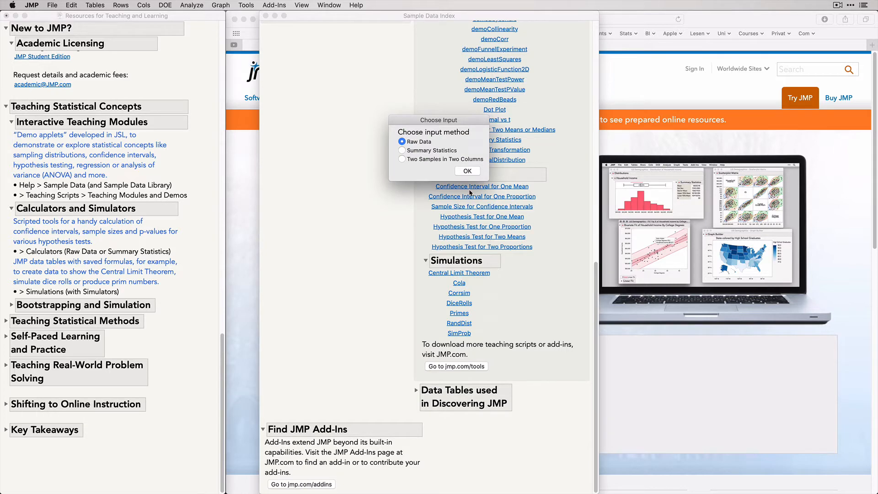
pyautogui.click(402, 150)
pyautogui.click(464, 172)
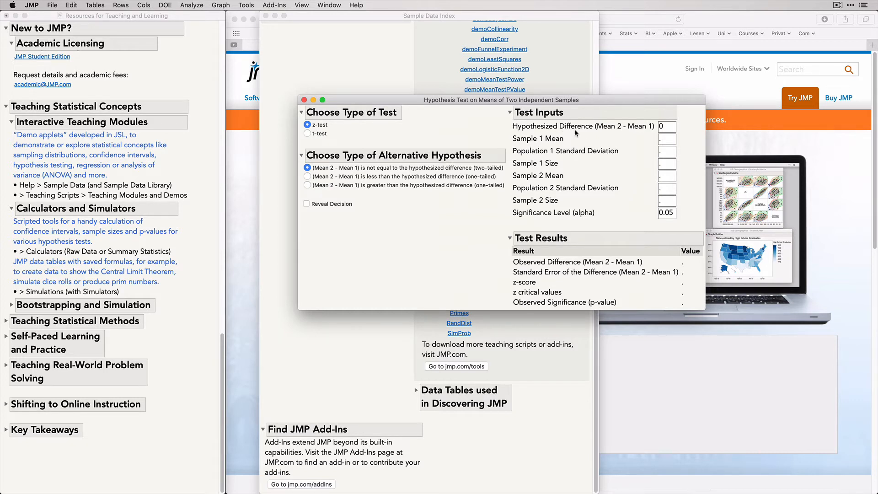
# Set the Sample 1 mean to 100, the Population 1 standard deviation to 5 and the Sample 1 size to 20
pyautogui.click(666, 139)
pyautogui.write('100')
pyautogui.click(664, 152)
pyautogui.write('5')
pyautogui.click(668, 162)
pyautogui.write('20')
# Set the Sample 2 mean to 105, the Population 2 standard deviation to 5 and the Sample 2 size to 20
pyautogui.click(663, 175)
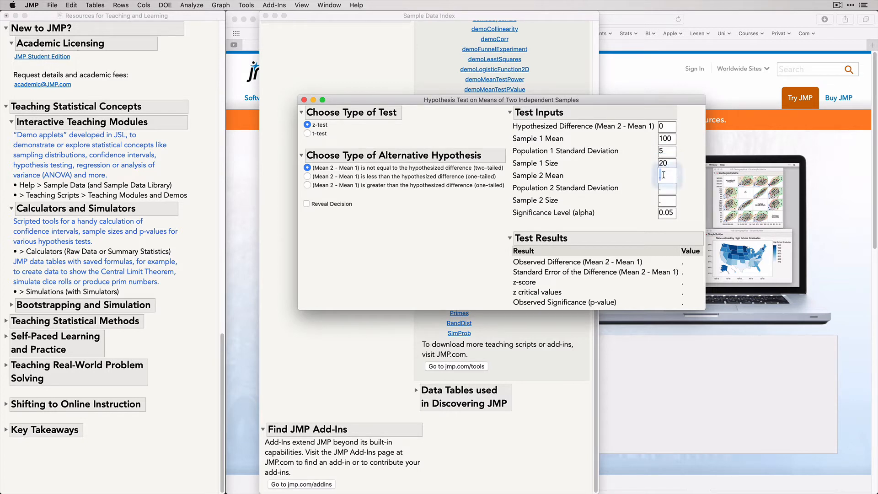
pyautogui.write('105')
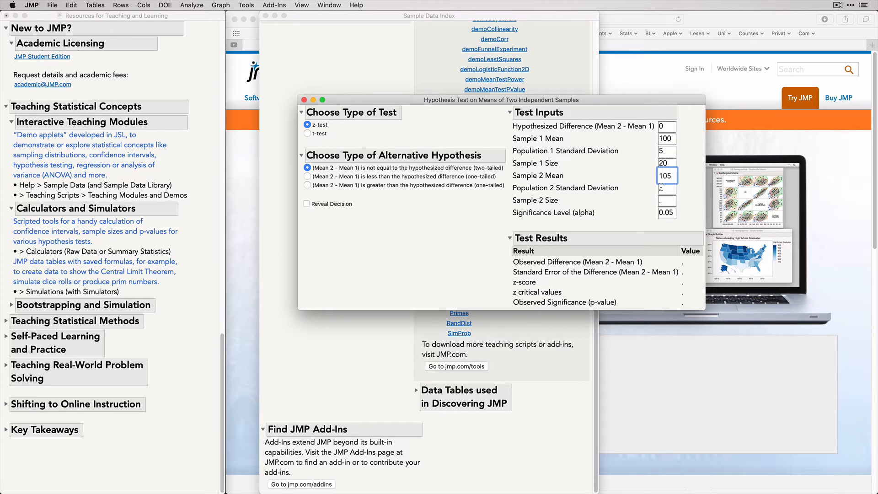
pyautogui.click(667, 190)
pyautogui.write('5')
pyautogui.click(668, 201)
pyautogui.write('2')
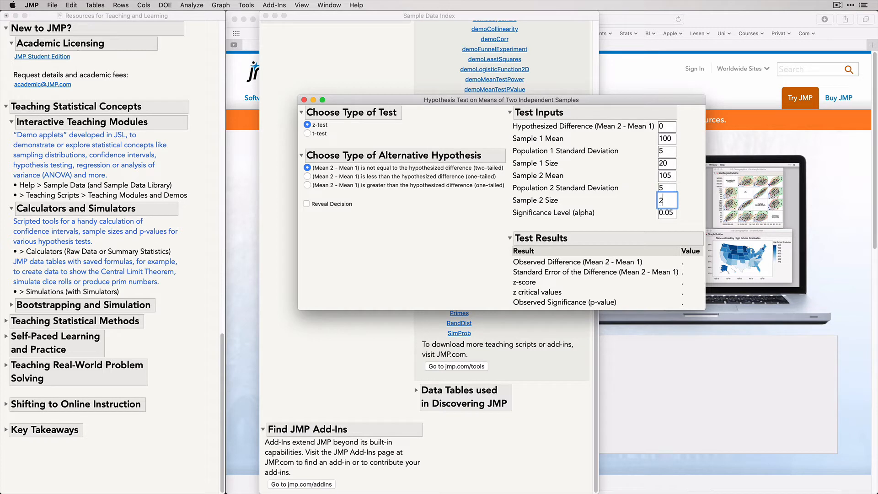
pyautogui.write('0')
pyautogui.press('Return')
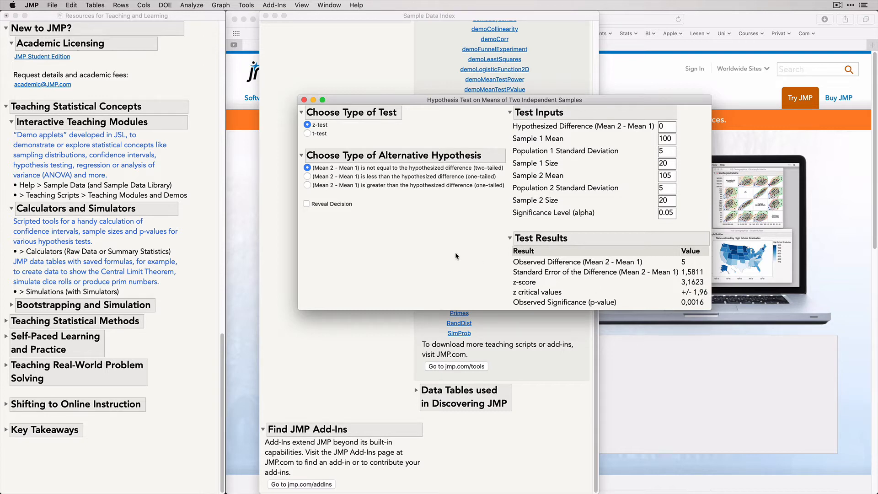
# Go over the z-test results, reveal the test decision and close the two-means calculator
pyautogui.moveTo(491, 261); pyautogui.dragTo(684, 266)
pyautogui.moveTo(670, 302)
pyautogui.mouseDown()
pyautogui.moveTo(697, 284)
pyautogui.moveTo(712, 297)
pyautogui.mouseUp()
pyautogui.moveTo(508, 121)
pyautogui.mouseDown()
pyautogui.moveTo(699, 123)
pyautogui.moveTo(501, 138)
pyautogui.moveTo(484, 125)
pyautogui.mouseUp()
pyautogui.click(306, 204)
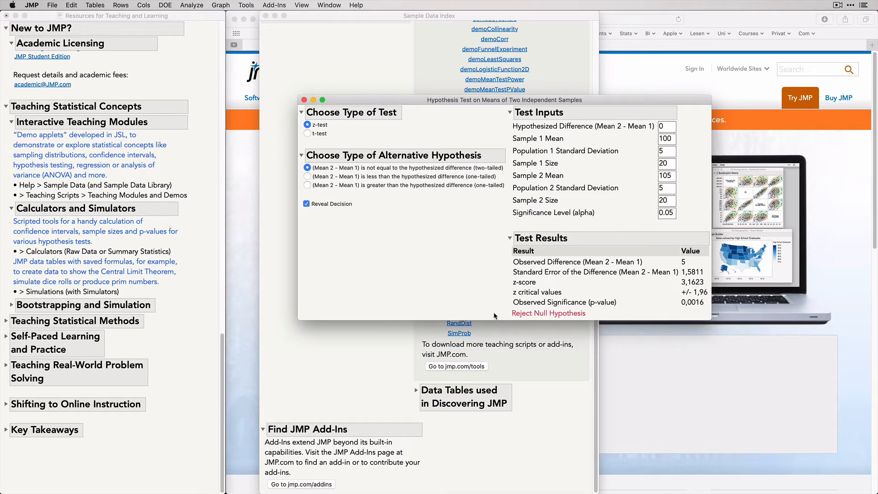
pyautogui.moveTo(494, 313)
pyautogui.mouseDown()
pyautogui.moveTo(516, 303)
pyautogui.moveTo(623, 313)
pyautogui.mouseUp()
pyautogui.click(304, 99)
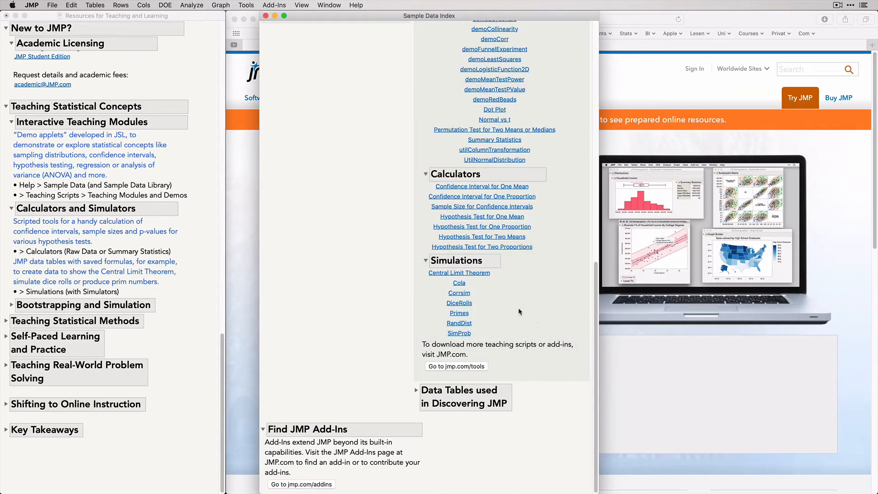
# Open the DiceRolls simulation, simulate the 1000 rolls with Roll Many and plot the results
pyautogui.click(464, 304)
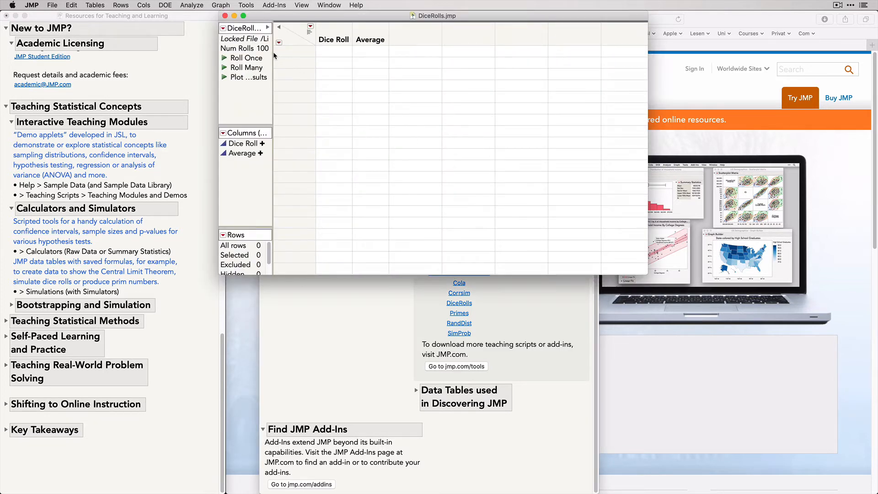
pyautogui.moveTo(273, 52); pyautogui.dragTo(328, 59)
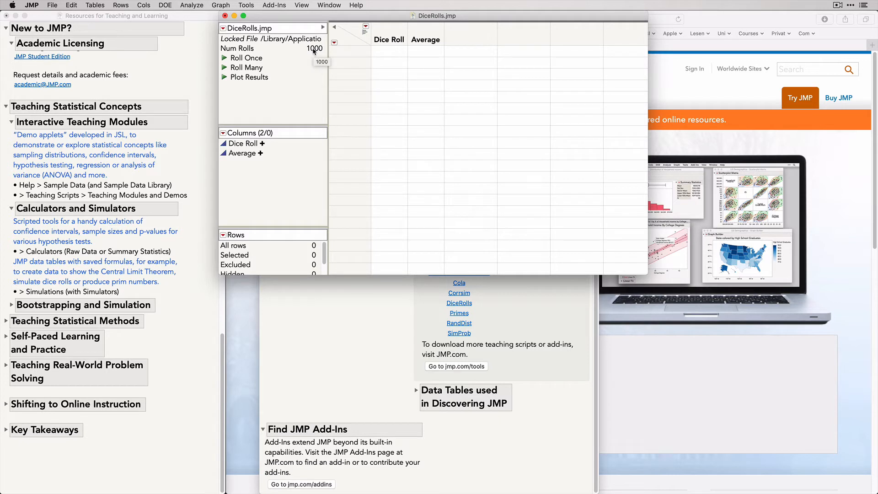
pyautogui.click(224, 68)
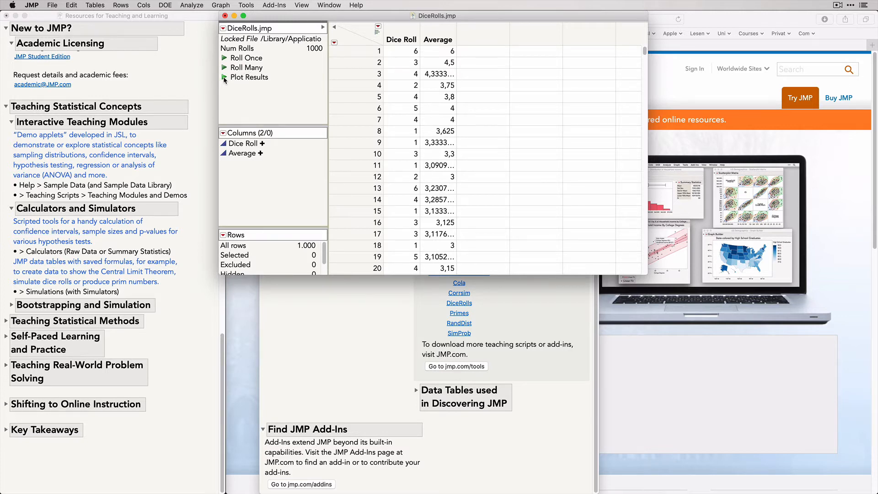
pyautogui.click(224, 77)
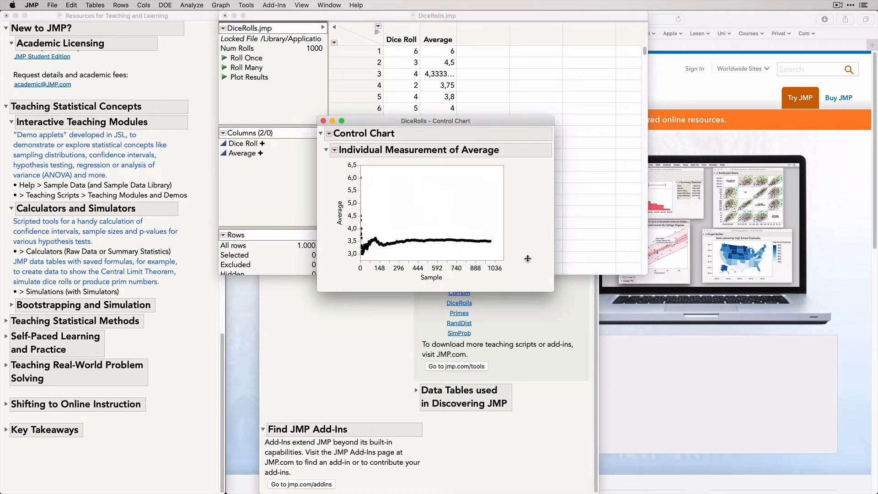
# Add a reference line at 3,5 to the Average axis of the control chart, choosing red as its color
pyautogui.doubleClick(352, 207)
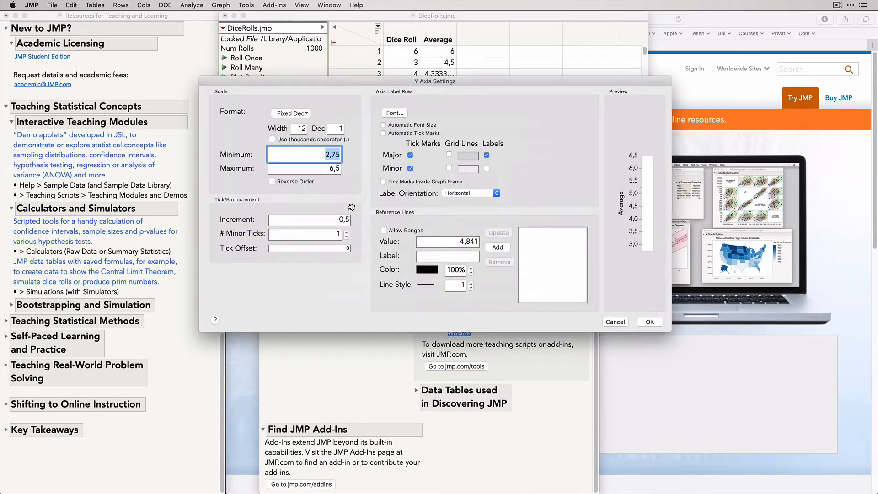
pyautogui.click(468, 241)
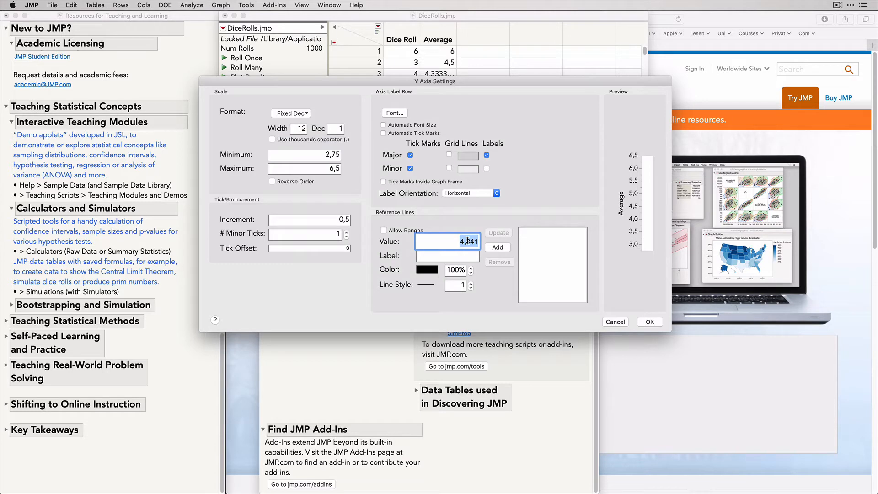
pyautogui.press('BackSpace')
pyautogui.write('3,5')
pyautogui.click(427, 270)
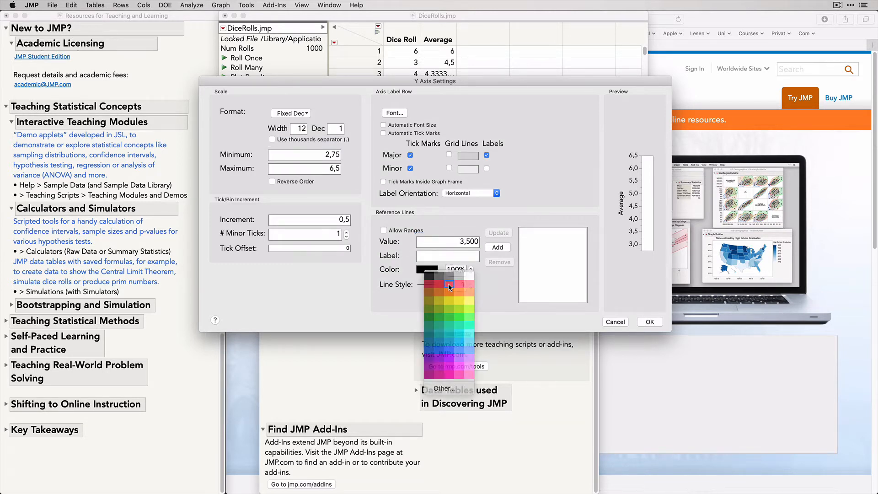
pyautogui.click(449, 286)
pyautogui.click(651, 323)
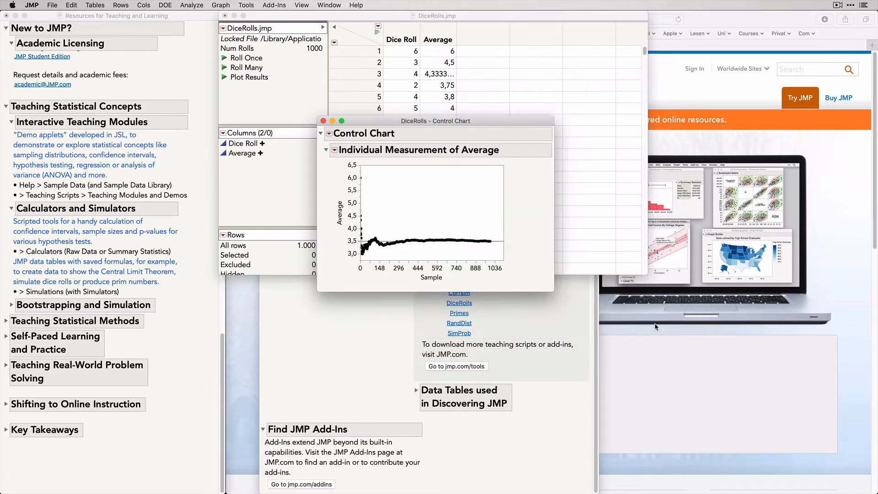
# Enlarge the control chart to inspect the early rolls, and close it and DiceRolls.jmp without saving
pyautogui.click(501, 259)
pyautogui.moveTo(502, 259); pyautogui.dragTo(729, 385)
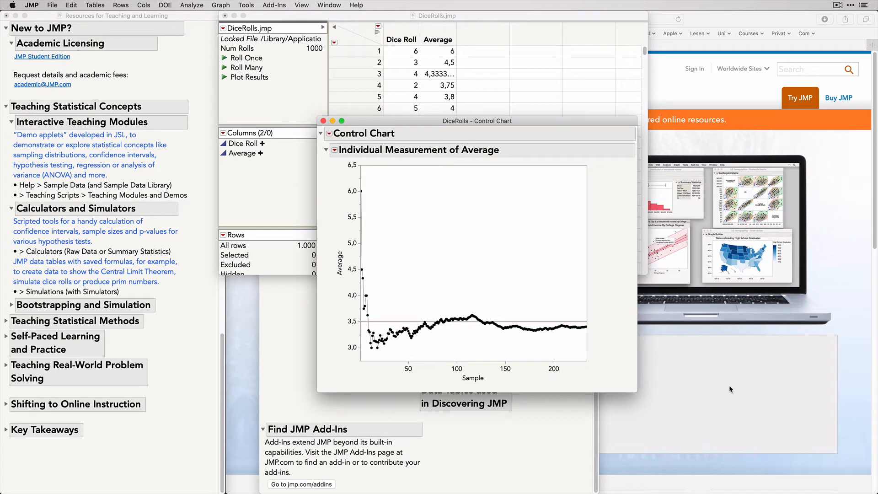
pyautogui.click(323, 121)
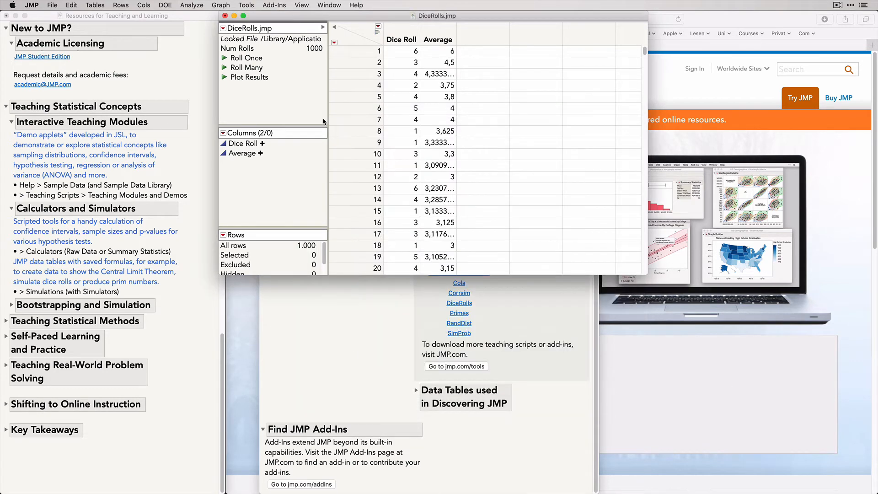
pyautogui.click(225, 15)
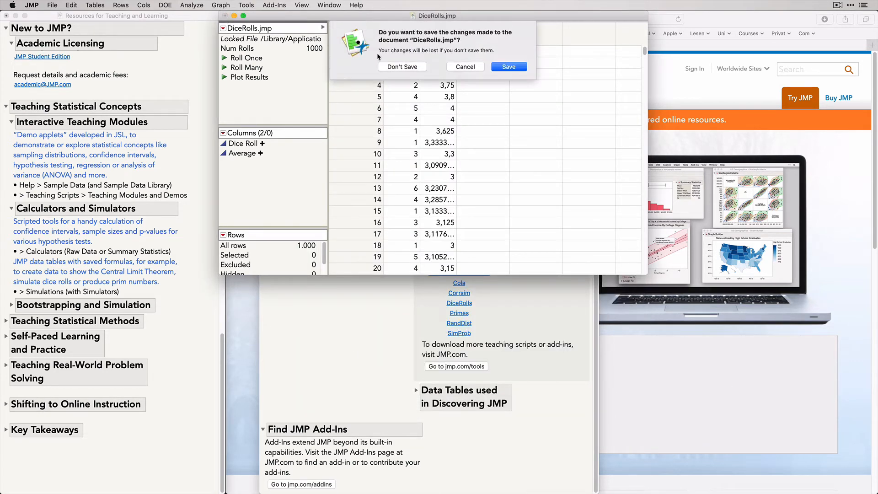
pyautogui.click(403, 67)
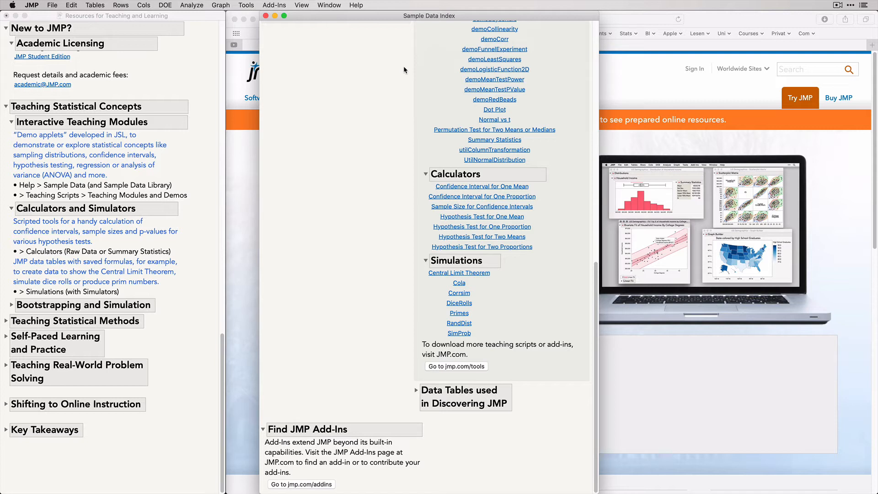
# View the Confidence Interval for One Mean calculator with Summary Statistics input and close it
pyautogui.click(489, 187)
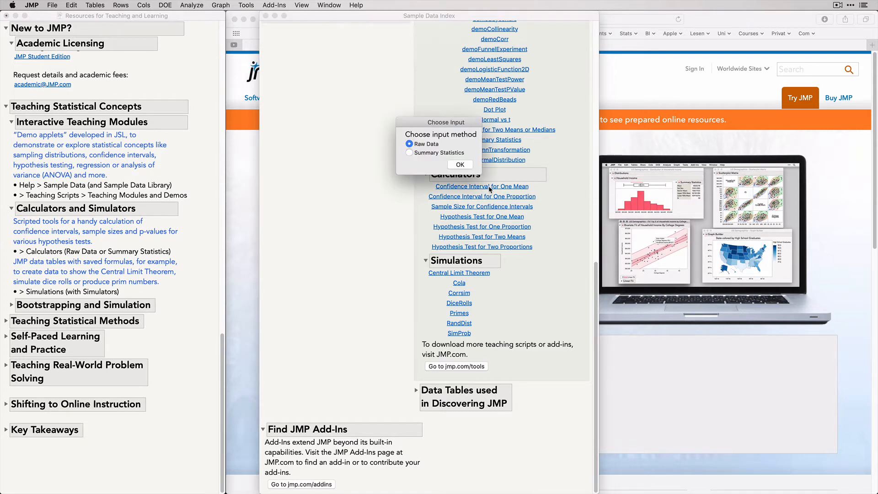
pyautogui.click(410, 153)
pyautogui.click(460, 164)
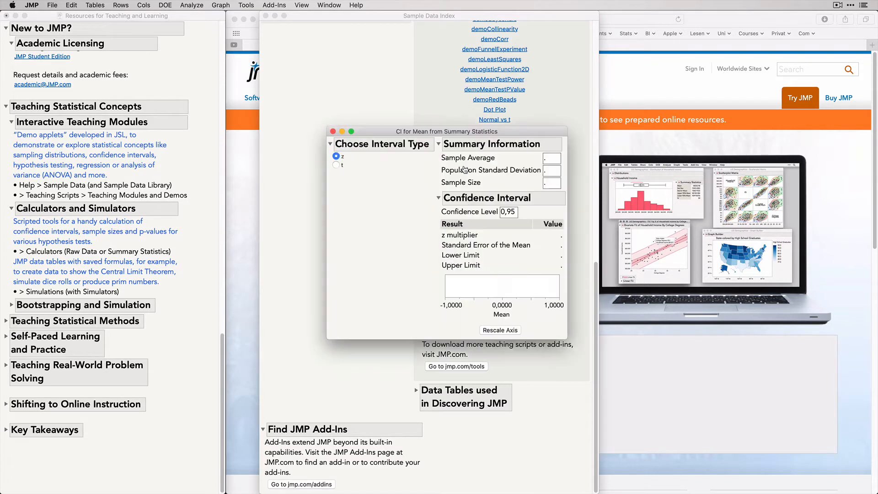
pyautogui.click(333, 131)
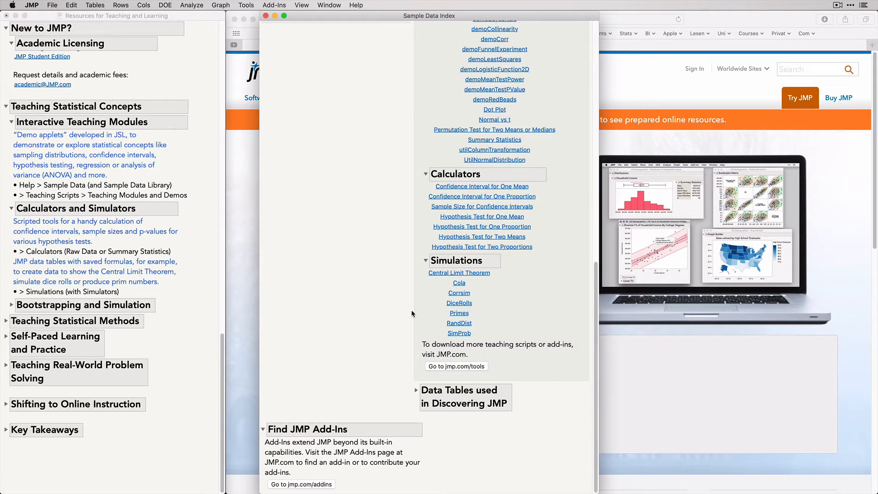
# Open the Central Limit Theorem simulation table, widen its side panel and open the Notes text for reading
pyautogui.click(463, 274)
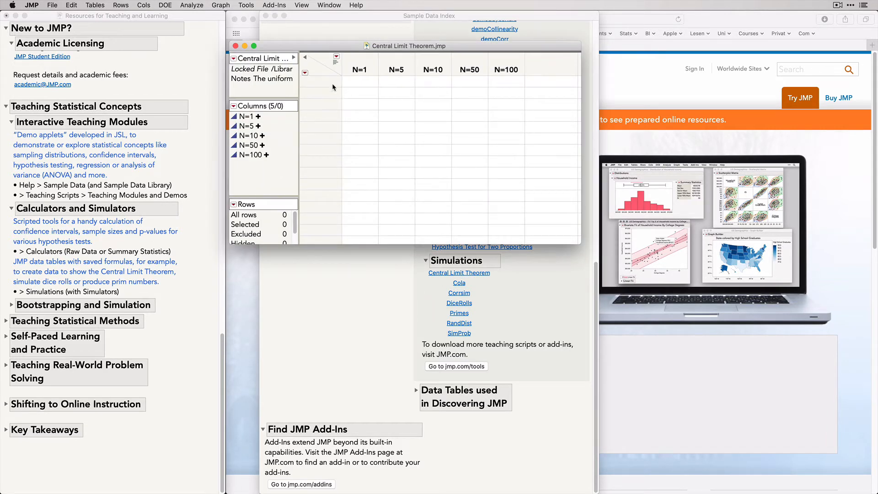
pyautogui.moveTo(296, 82); pyautogui.dragTo(420, 74)
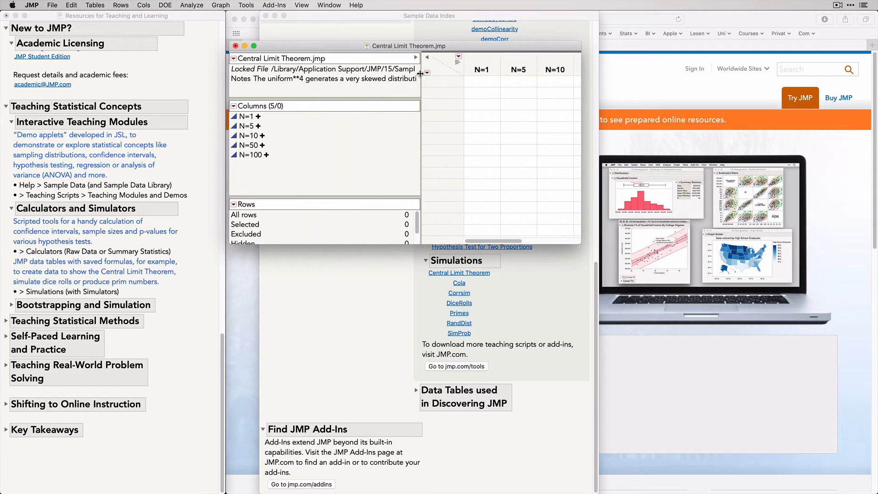
pyautogui.doubleClick(321, 80)
pyautogui.click(322, 80)
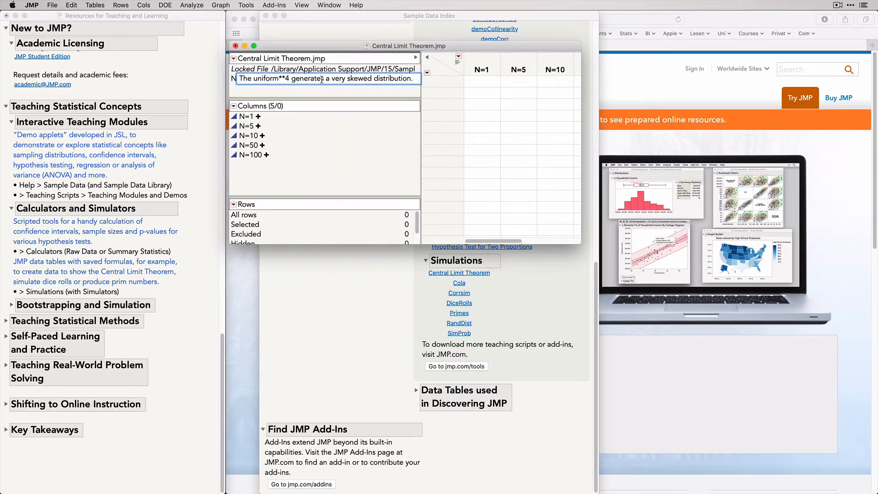
# Leave the Notes text and add 100 rows to the Central Limit Theorem table
pyautogui.click(380, 121)
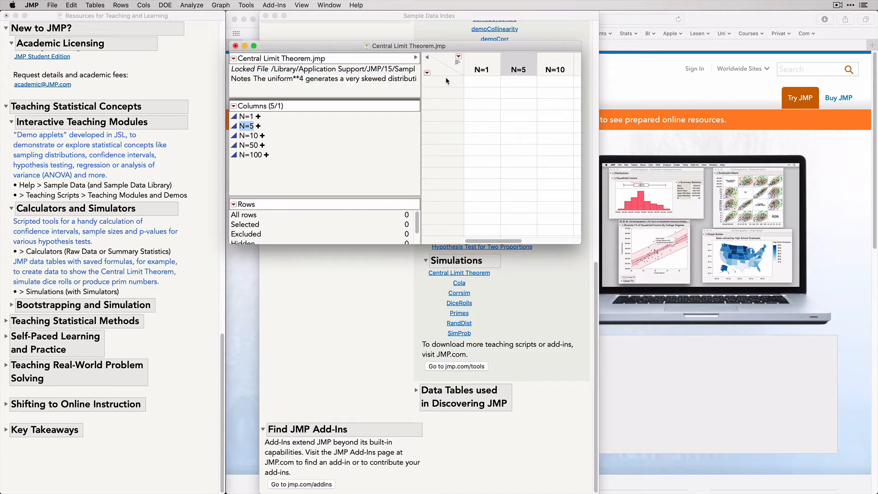
pyautogui.click(427, 73)
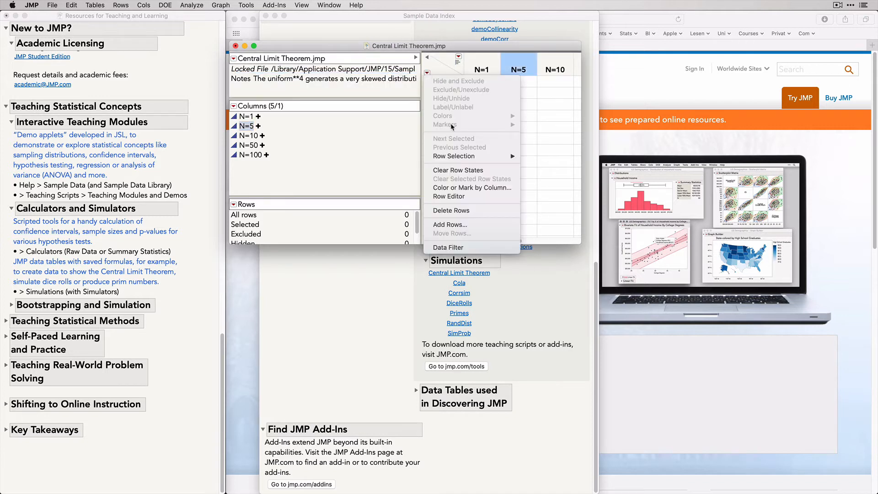
pyautogui.click(459, 224)
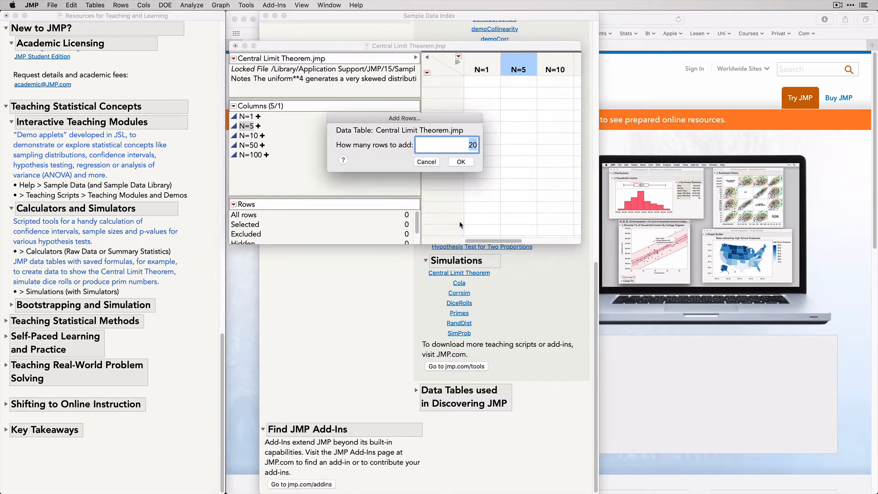
pyautogui.write('100')
pyautogui.click(462, 163)
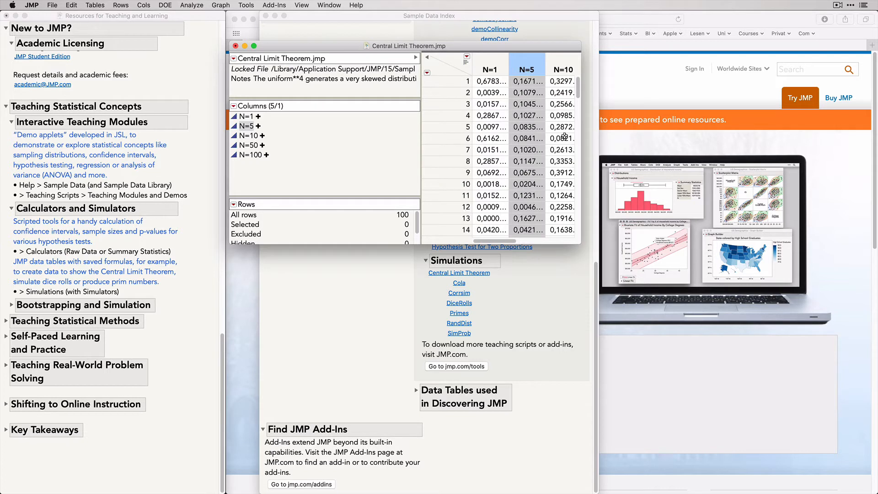
# Widen the data table window to show all five columns, and highlight the N=1 and N=100 columns for comparison
pyautogui.moveTo(581, 134); pyautogui.dragTo(703, 137)
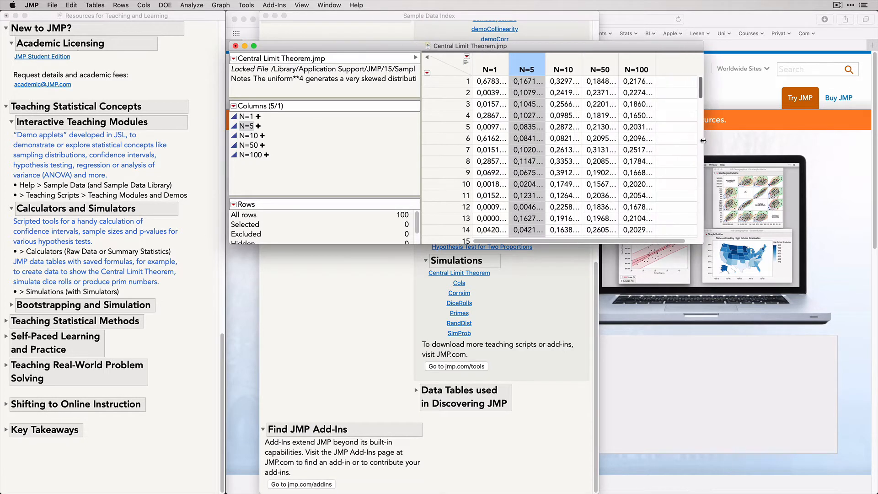
pyautogui.click(486, 70)
pyautogui.click(629, 72)
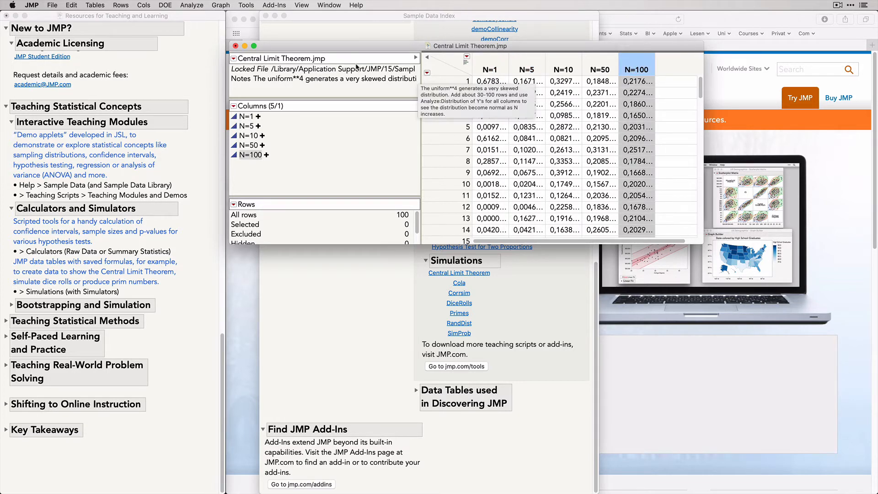
# Create a histograms-only Distribution of all five columns, N=1 through N=100, and apply Uniform Scaling to them
pyautogui.click(192, 6)
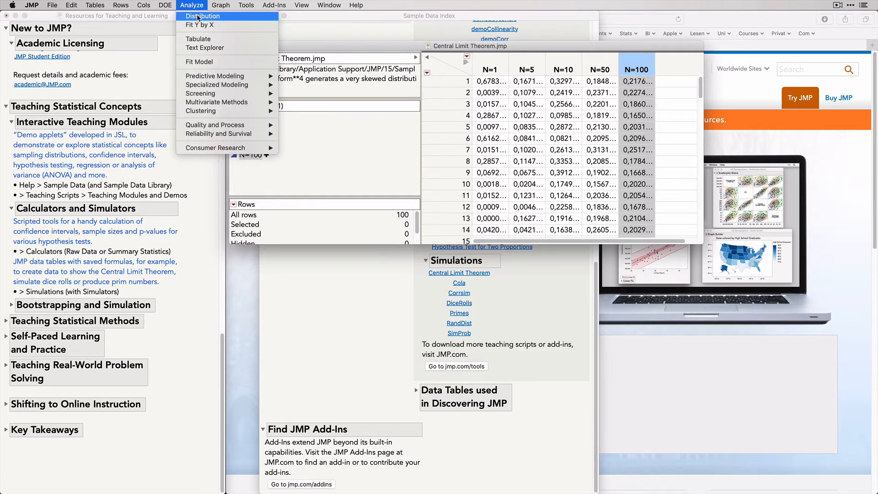
pyautogui.click(197, 17)
pyautogui.click(295, 154)
pyautogui.moveTo(295, 154); pyautogui.dragTo(299, 197)
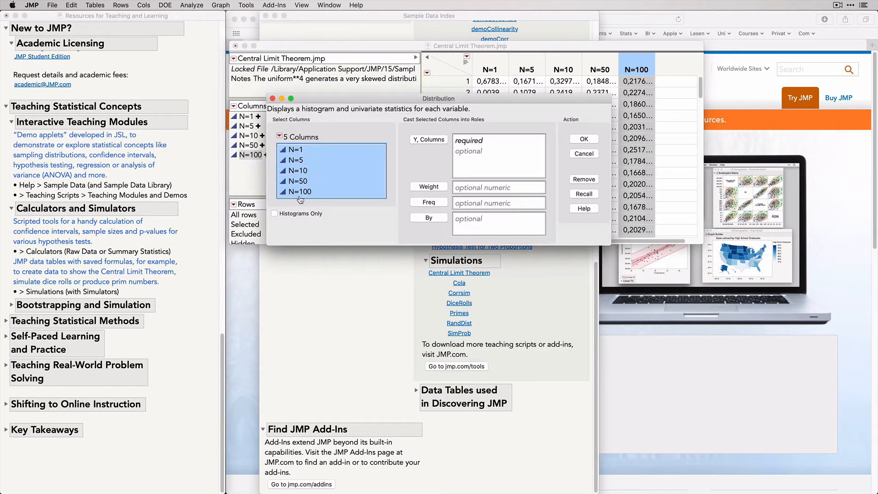
pyautogui.click(414, 143)
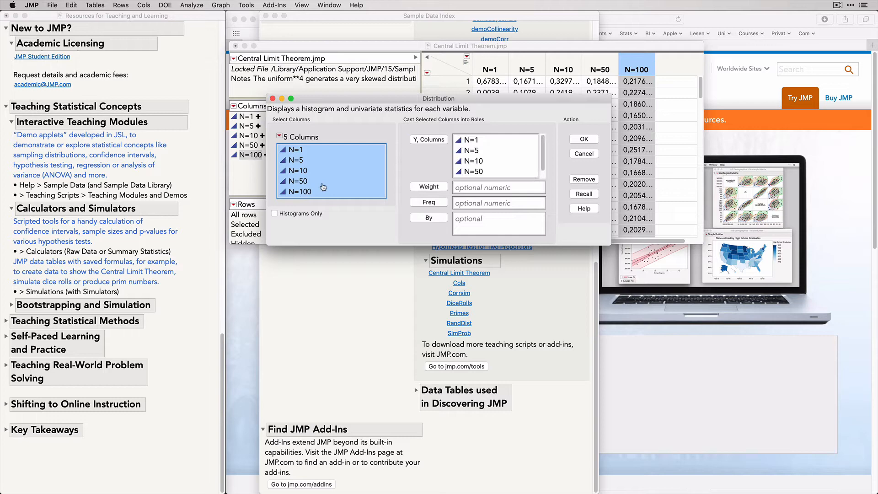
pyautogui.click(295, 214)
pyautogui.click(584, 139)
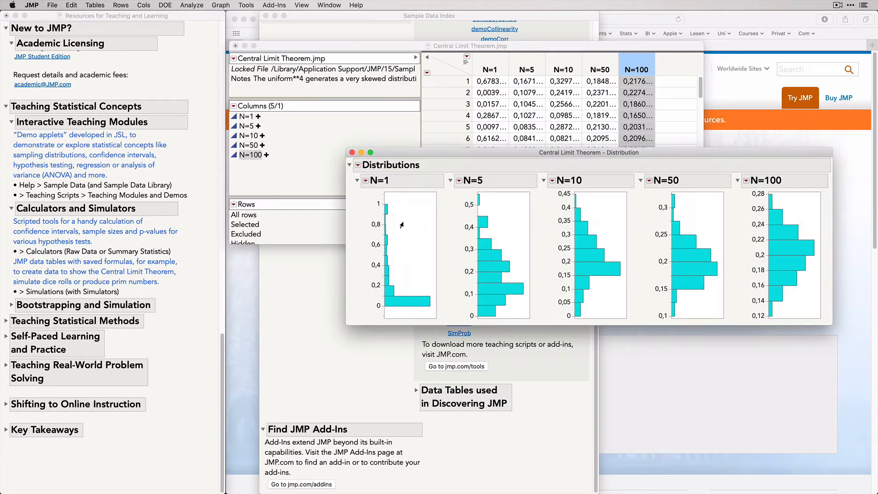
pyautogui.click(359, 165)
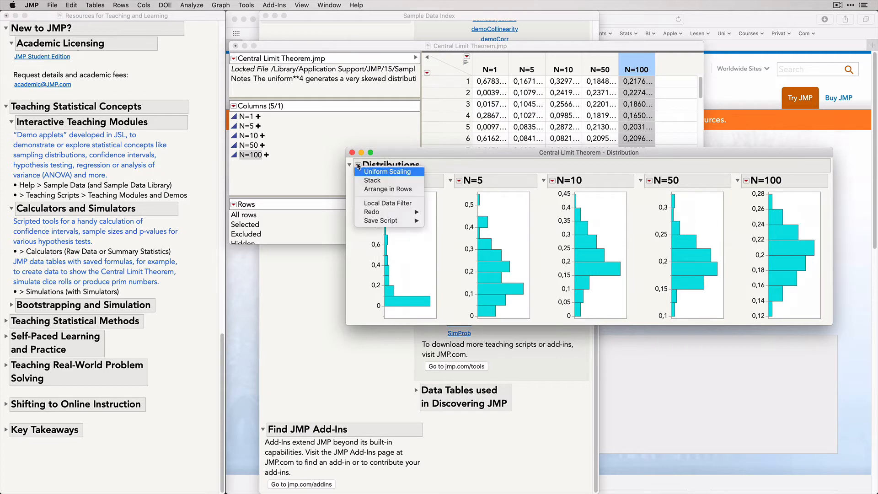
pyautogui.click(371, 172)
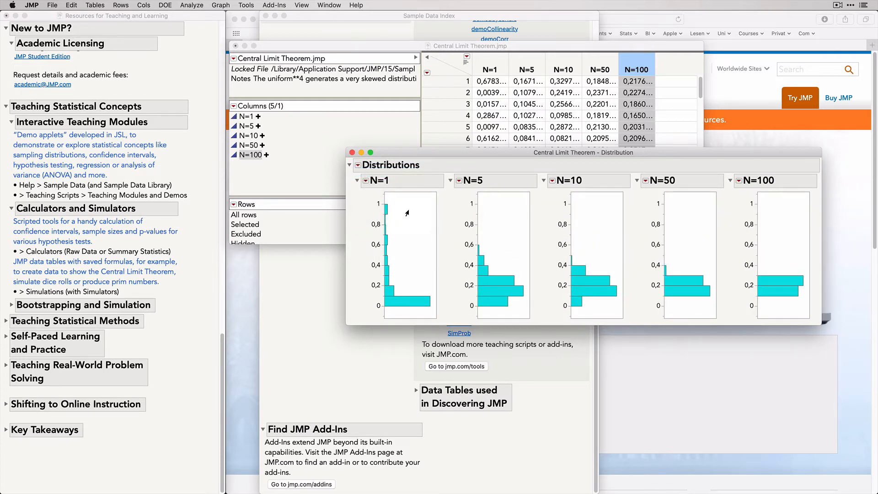
# Use the Grabber tool to narrow the bins of the N=1, N=5, N=10, N=50 and N=100 histograms
pyautogui.click(228, 6)
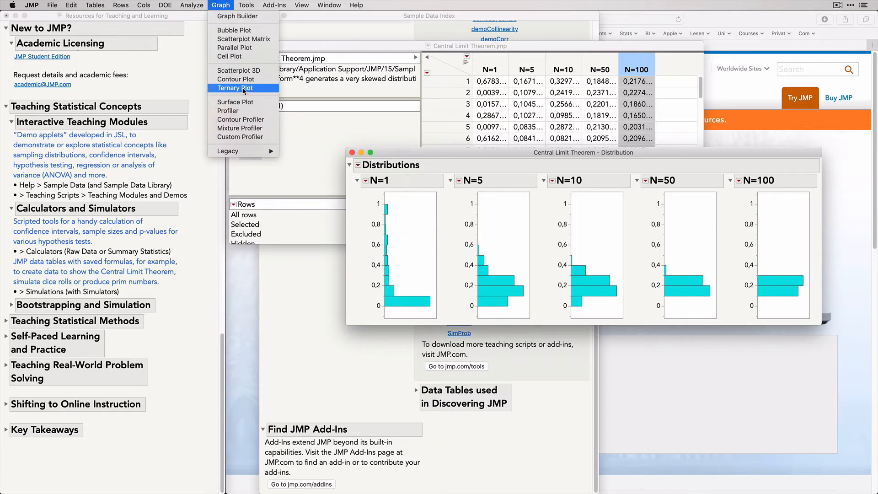
pyautogui.moveTo(246, 6)
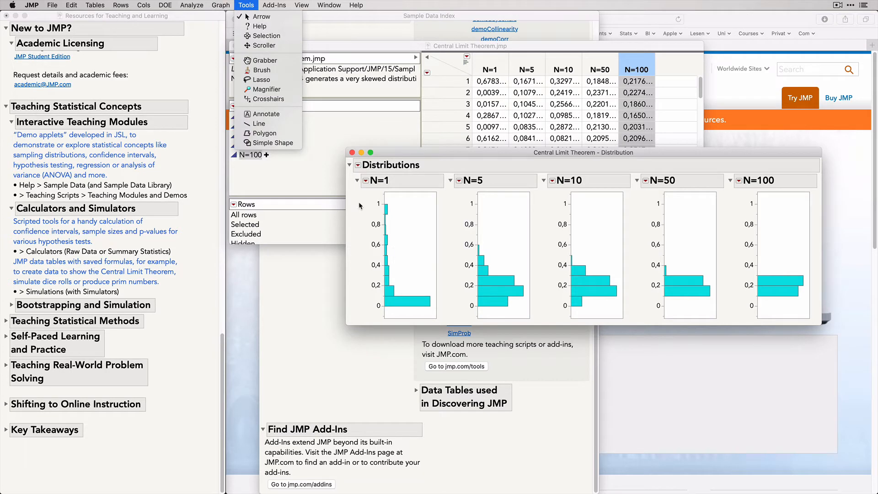
pyautogui.press('Escape')
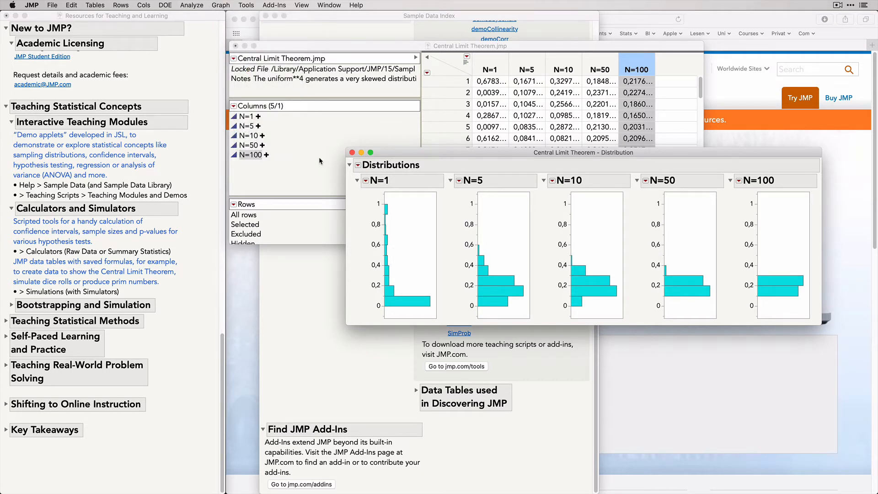
pyautogui.click(247, 5)
pyautogui.click(260, 62)
pyautogui.moveTo(425, 254); pyautogui.dragTo(464, 256)
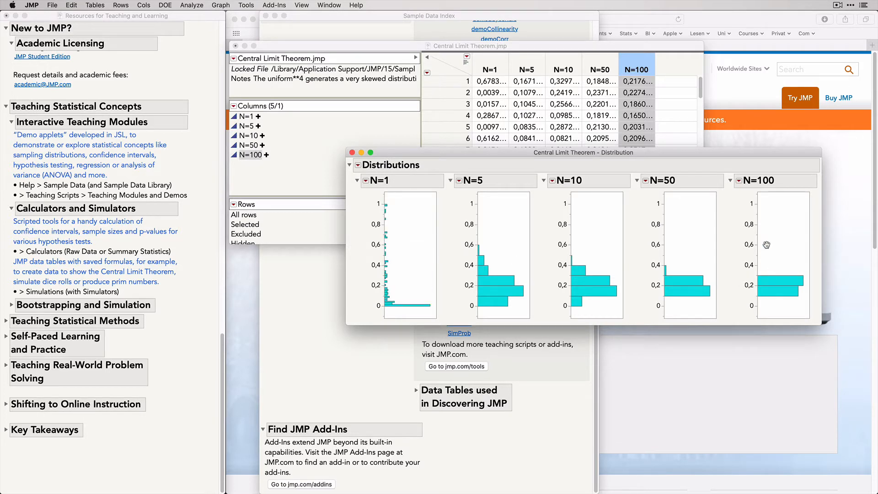
pyautogui.moveTo(767, 246); pyautogui.dragTo(833, 246)
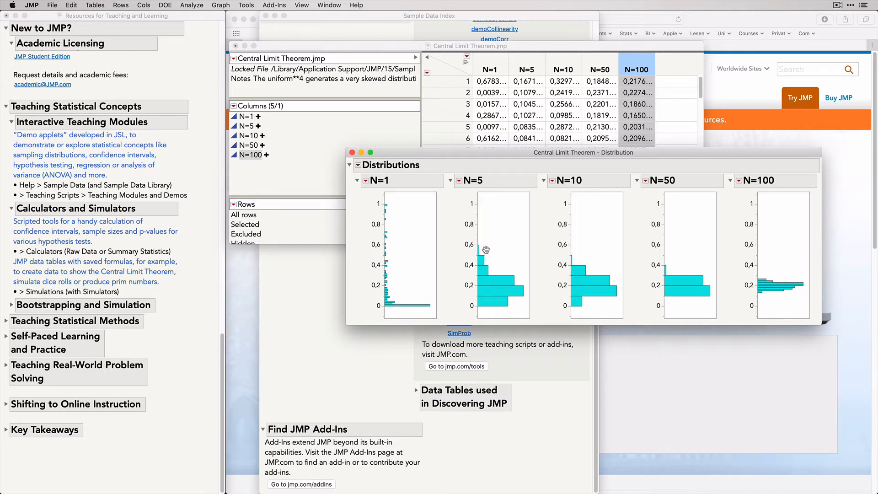
pyautogui.moveTo(485, 250); pyautogui.dragTo(491, 250)
pyautogui.moveTo(575, 248); pyautogui.dragTo(615, 249)
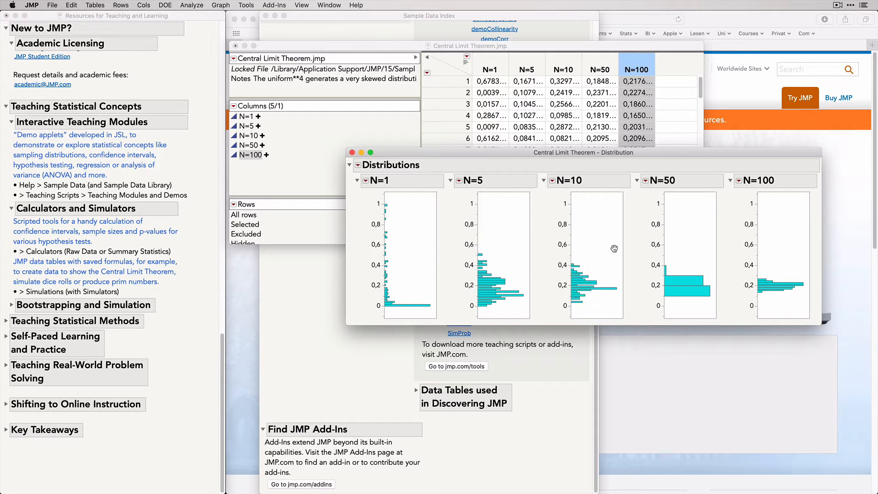
pyautogui.moveTo(673, 248); pyautogui.dragTo(733, 247)
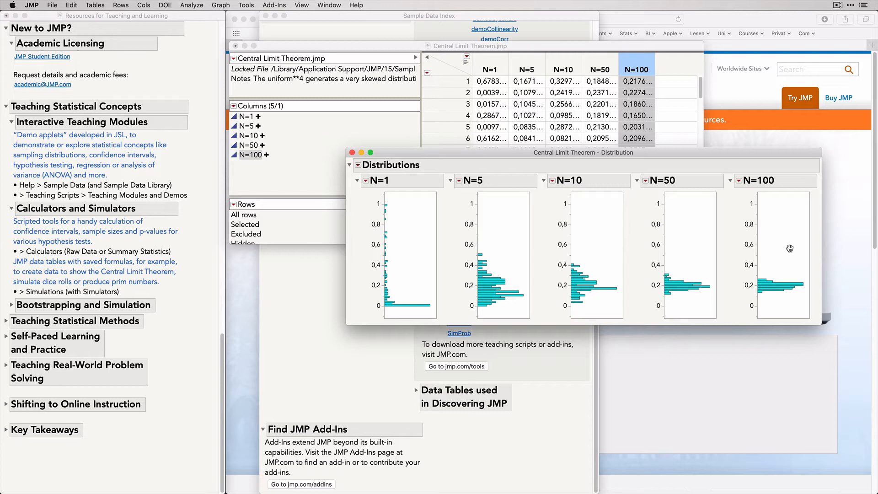
# Close the Distribution report, the Central Limit Theorem table and the Sample Data Index, dismissing the alert
pyautogui.click(352, 152)
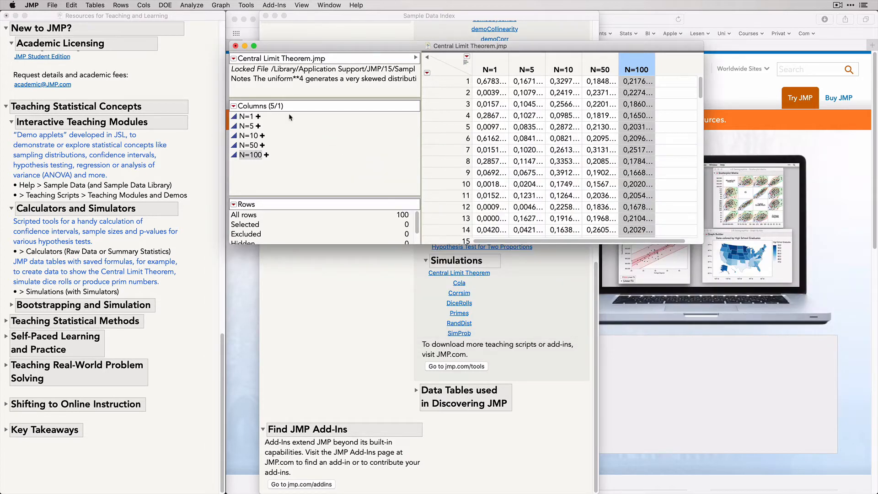
pyautogui.click(235, 46)
pyautogui.click(444, 97)
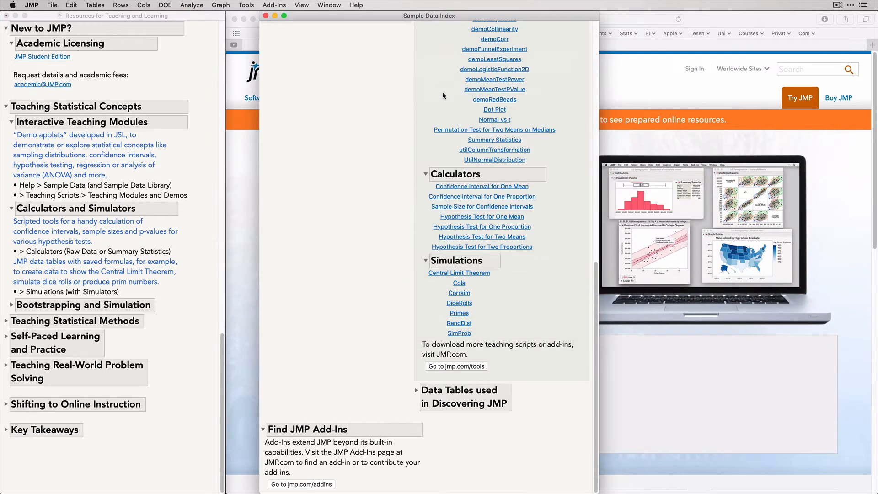
pyautogui.click(265, 16)
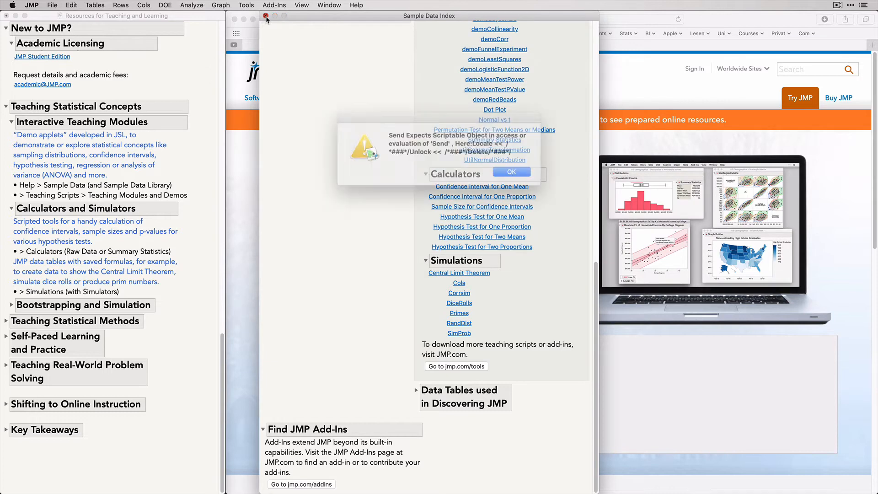
pyautogui.click(508, 171)
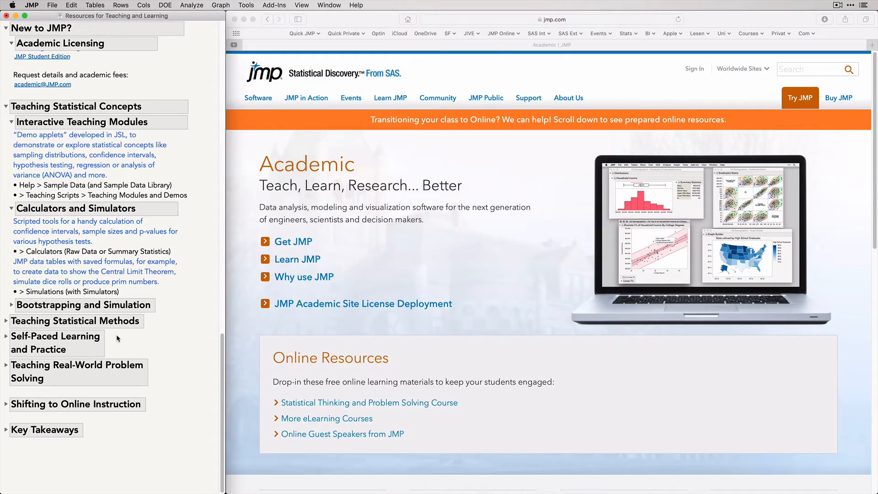
# Expand the Bootstrapping and Simulation section of the teaching resources journal and read its description
pyautogui.click(11, 305)
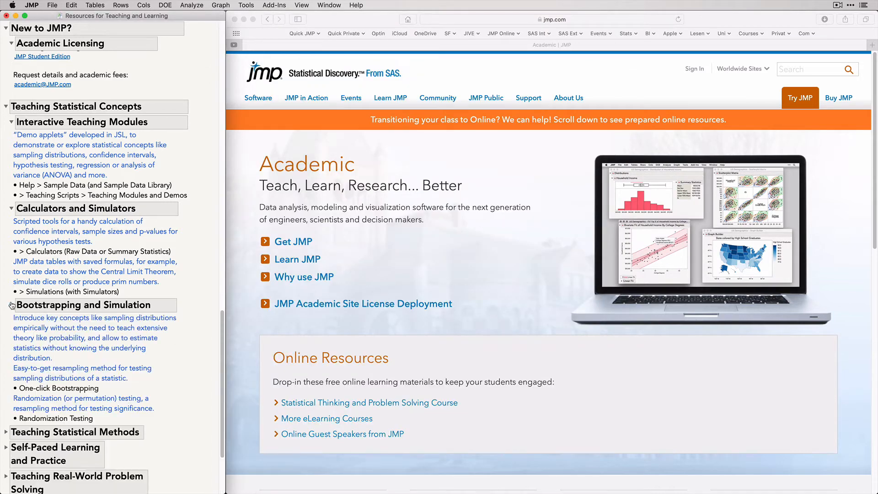
pyautogui.scroll(-2, 99, 344)
pyautogui.scroll(-3, 99, 344)
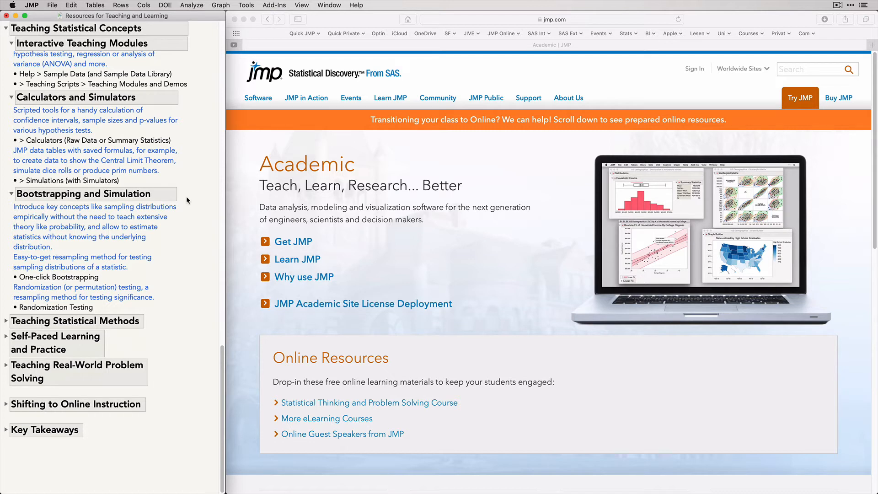
pyautogui.moveTo(187, 198); pyautogui.dragTo(192, 323)
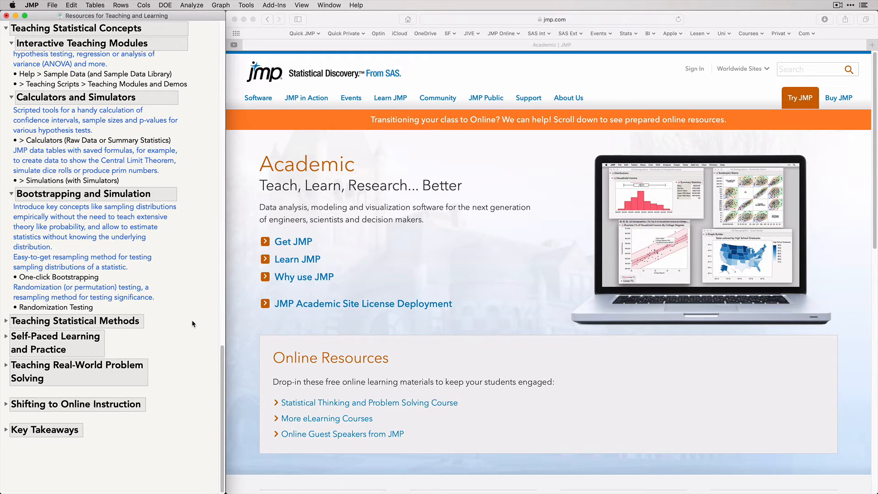
pyautogui.click(357, 5)
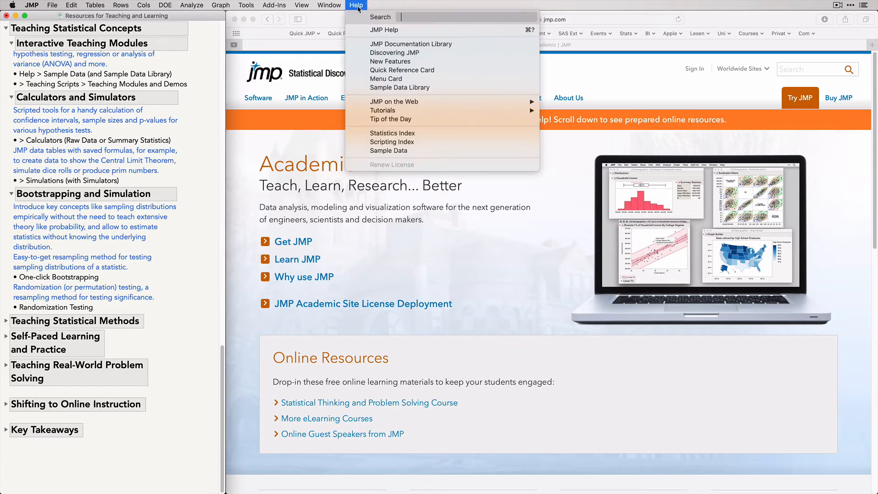
pyautogui.click(389, 151)
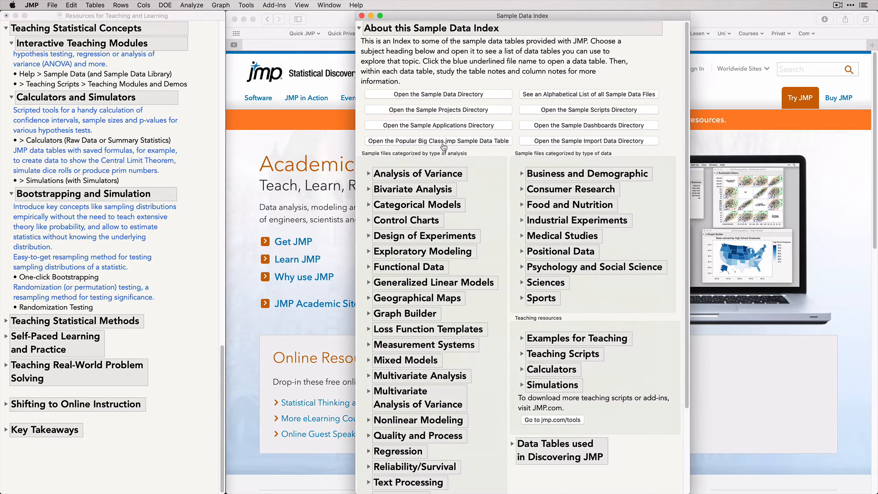
pyautogui.click(443, 141)
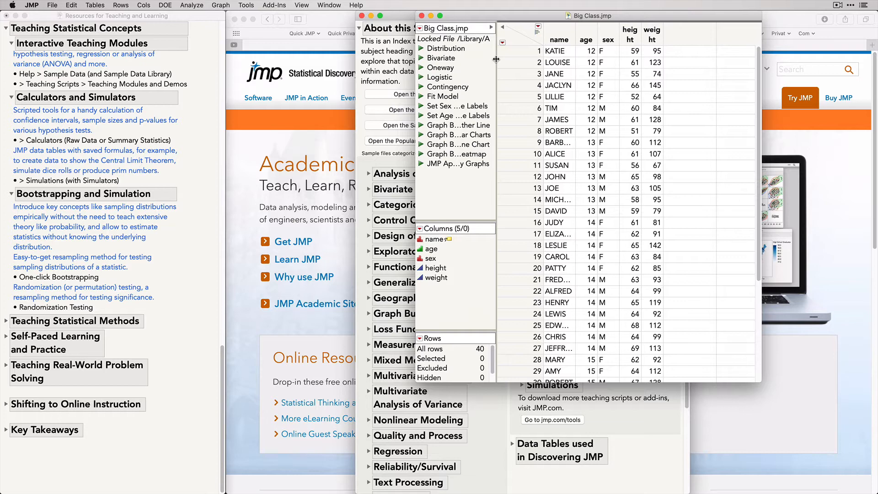
pyautogui.click(423, 16)
pyautogui.click(362, 16)
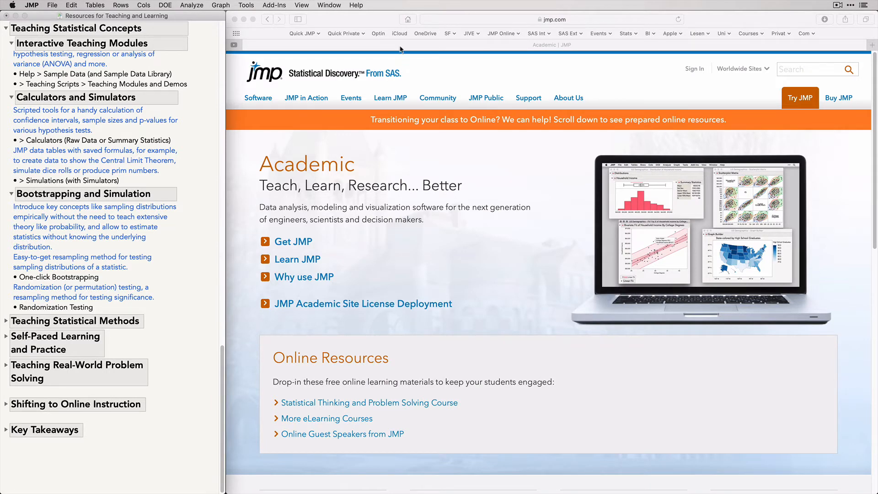
# Open the Big Class.jmp sample table from the Sample Data Index, and highlight its height column followed by its sex column
pyautogui.click(356, 5)
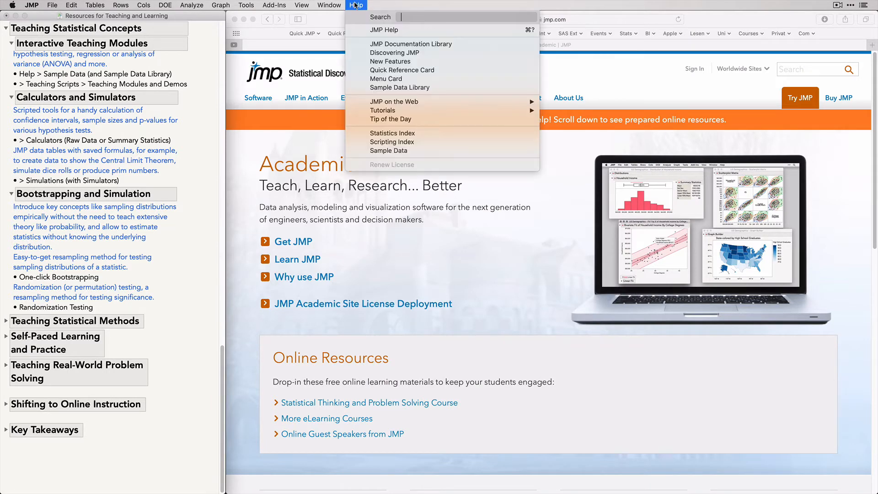
pyautogui.click(396, 147)
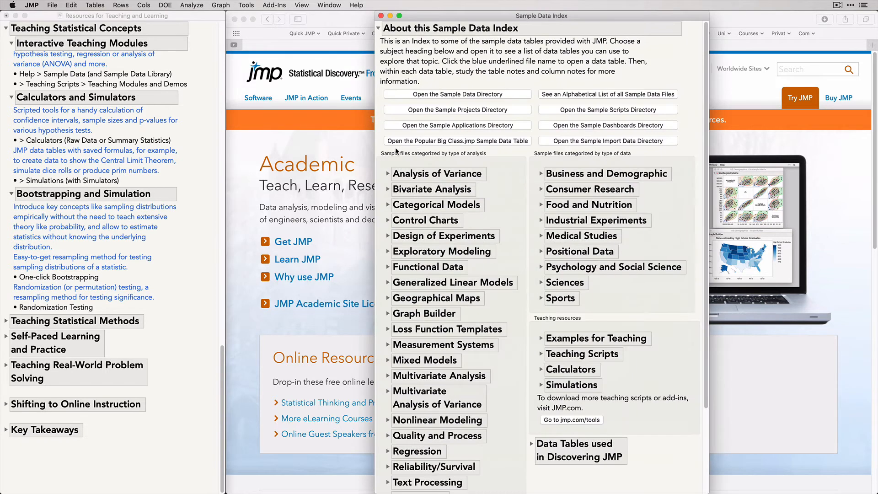
pyautogui.click(457, 142)
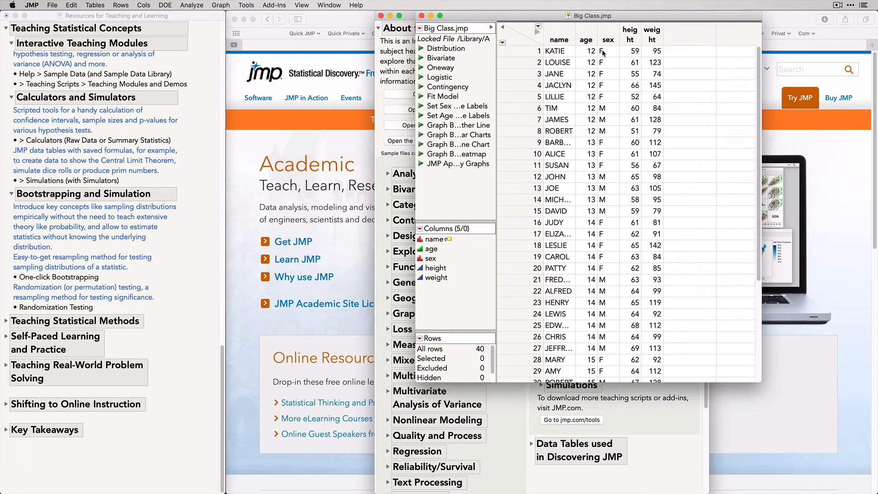
pyautogui.click(629, 38)
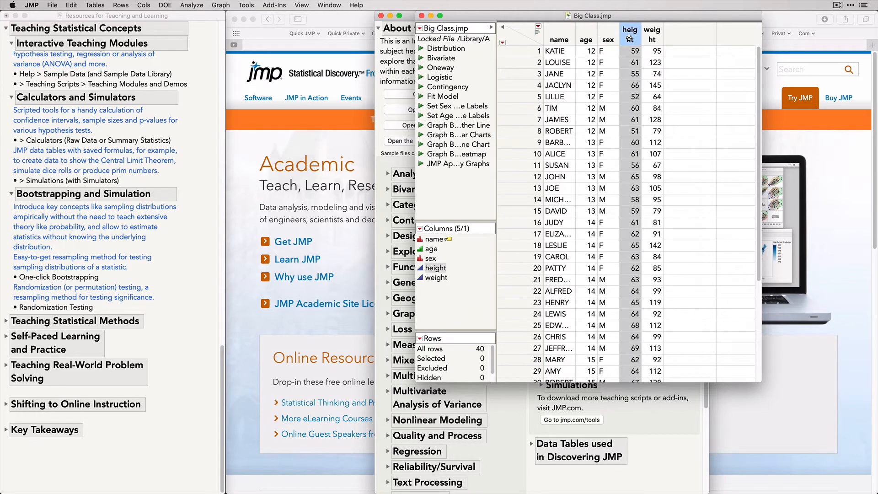
pyautogui.click(606, 39)
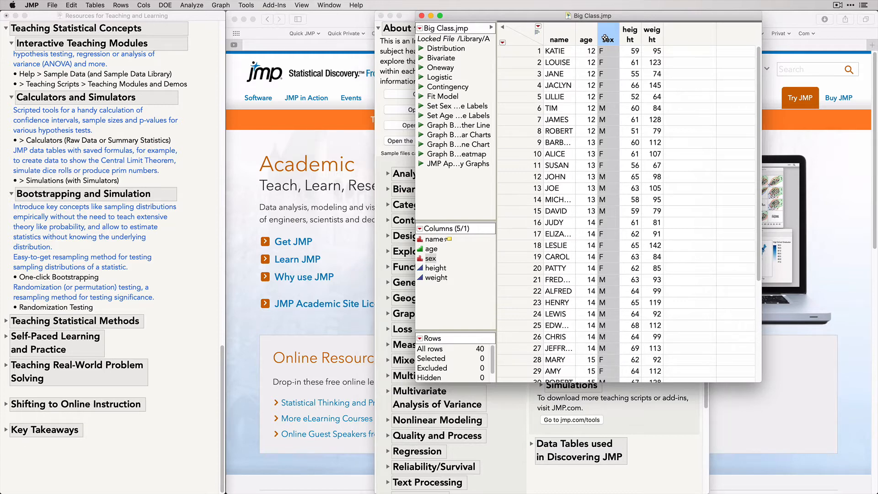
pyautogui.rightClick(605, 39)
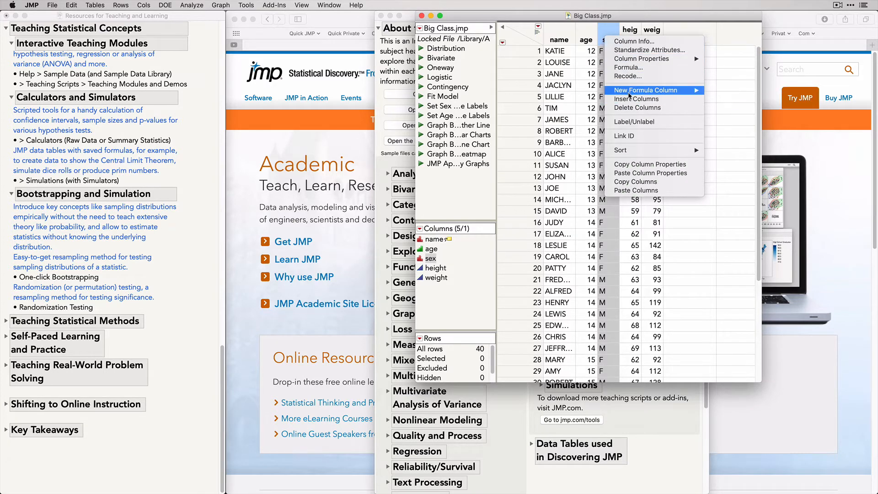
pyautogui.moveTo(630, 94)
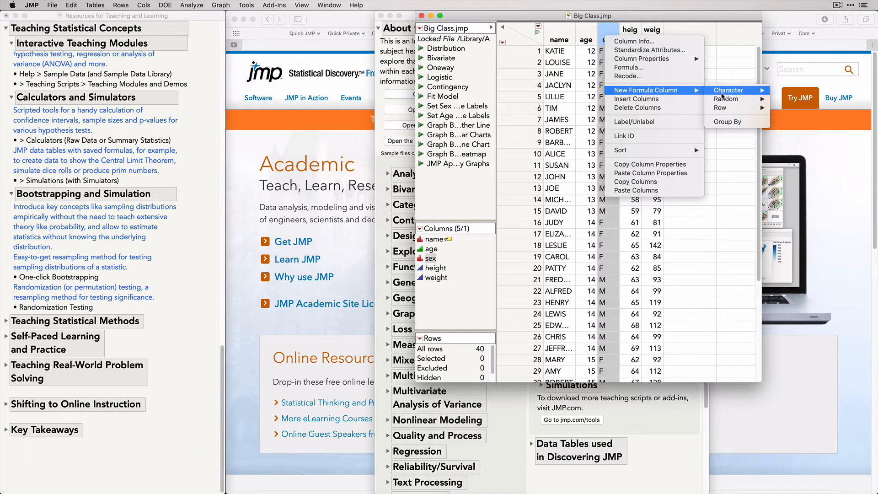
pyautogui.moveTo(730, 101)
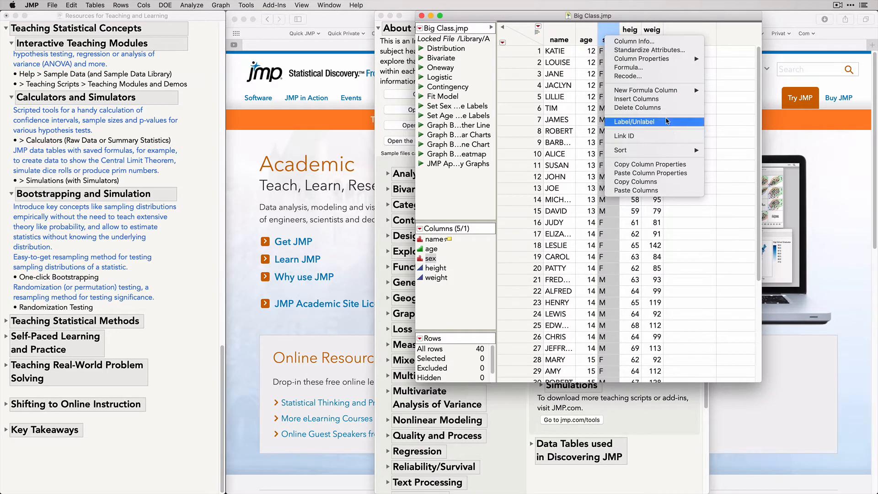
pyautogui.click(667, 121)
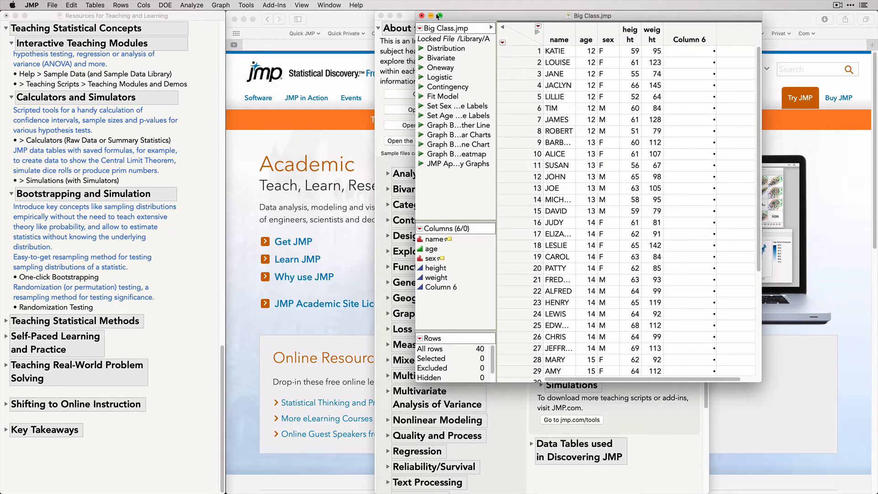
pyautogui.click(422, 15)
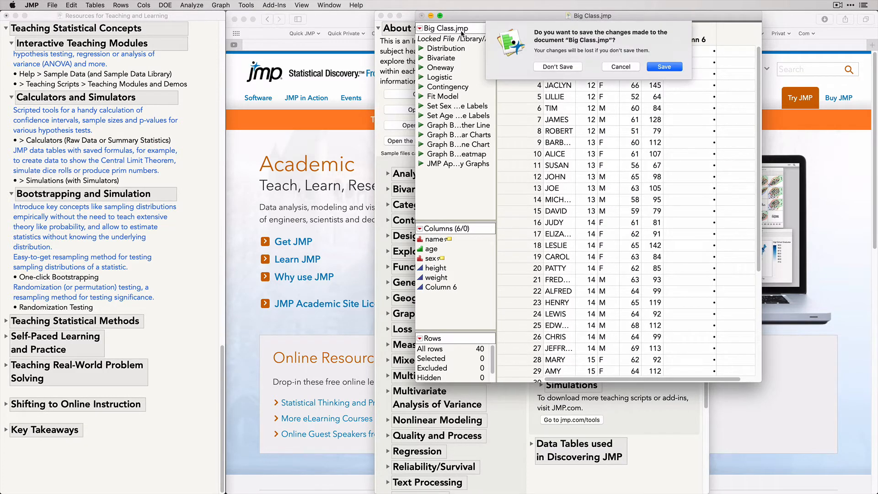
pyautogui.click(548, 68)
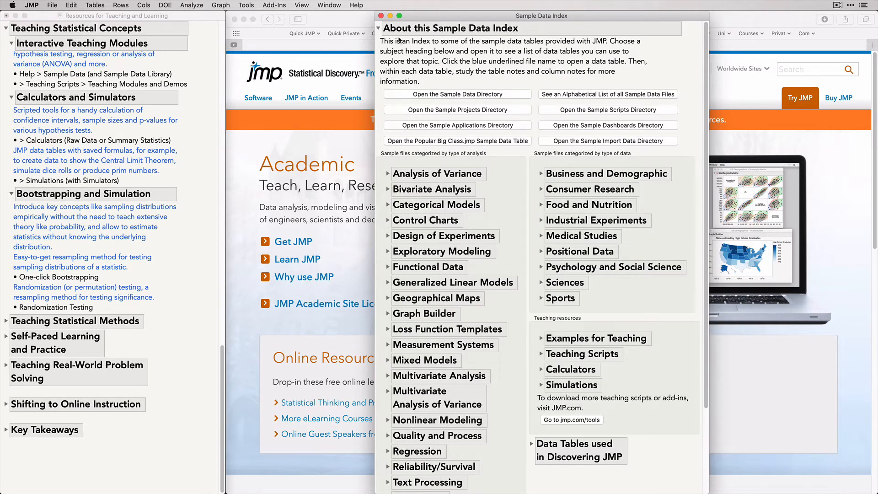
pyautogui.click(381, 16)
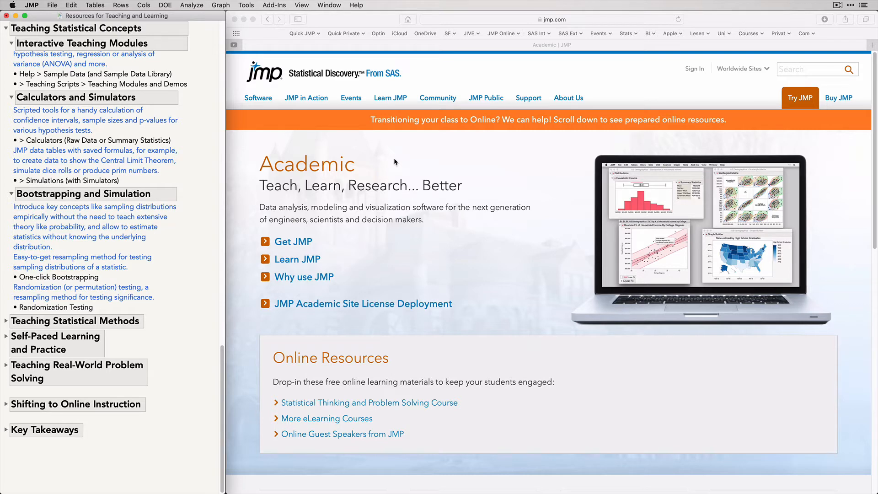
# Reopen the Big Class.jmp sample table from the Sample Data Index and highlight its height column
pyautogui.click(358, 6)
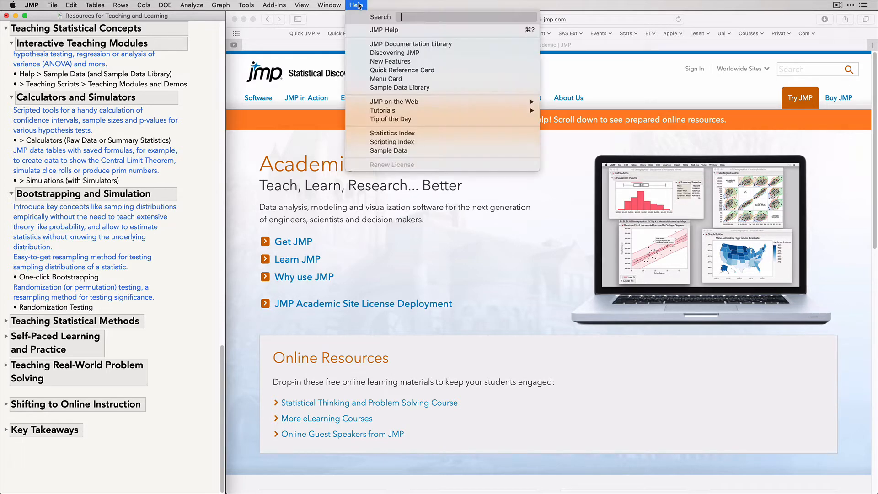
pyautogui.click(378, 150)
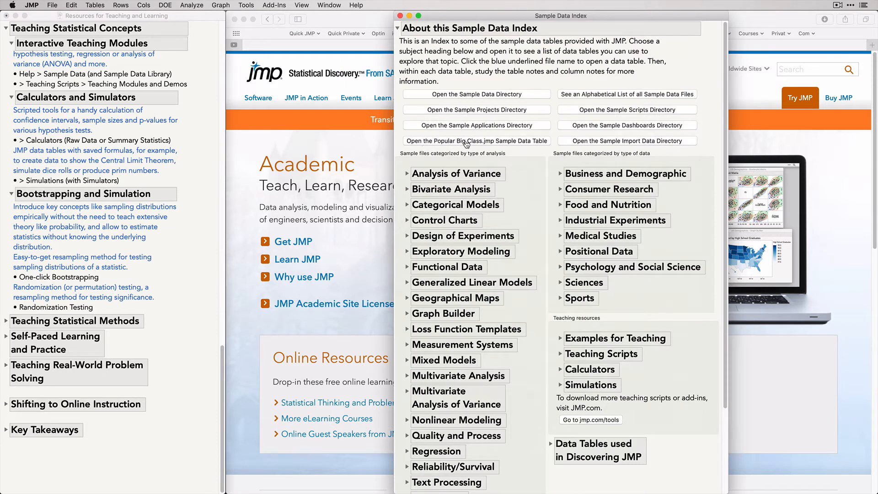
pyautogui.click(465, 144)
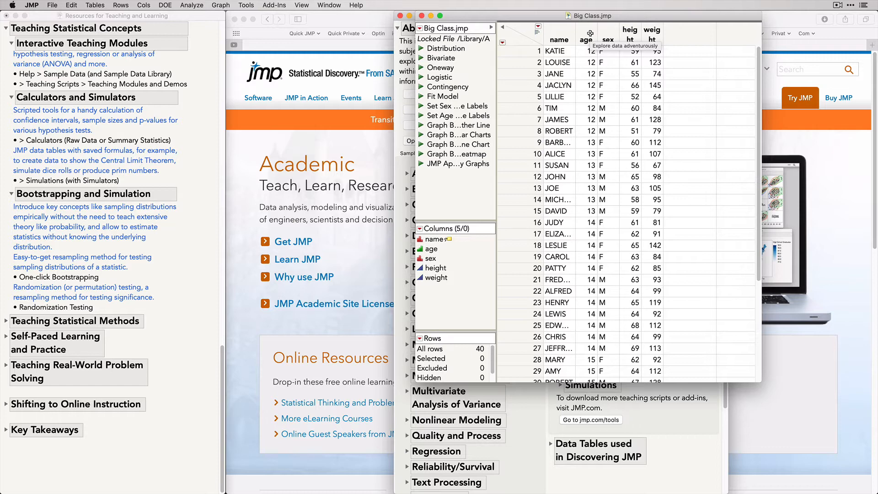
pyautogui.click(629, 35)
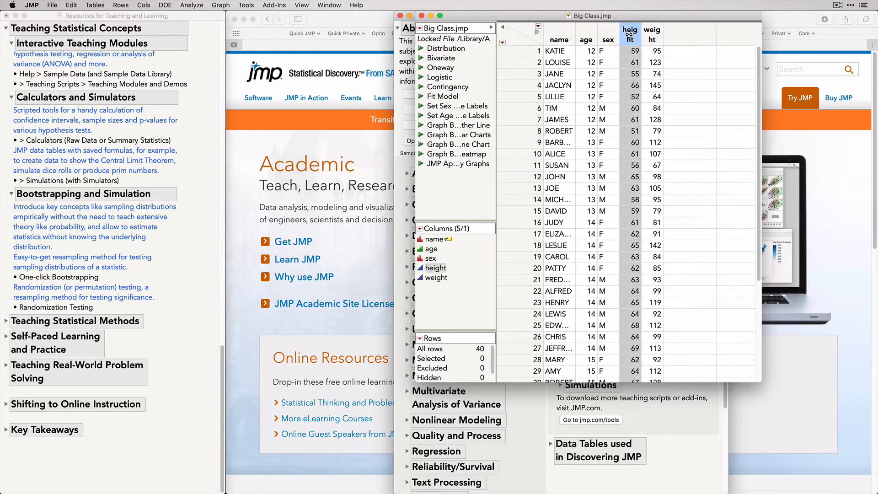
# Add a random formula column that samples the sex column with replacement
pyautogui.click(609, 35)
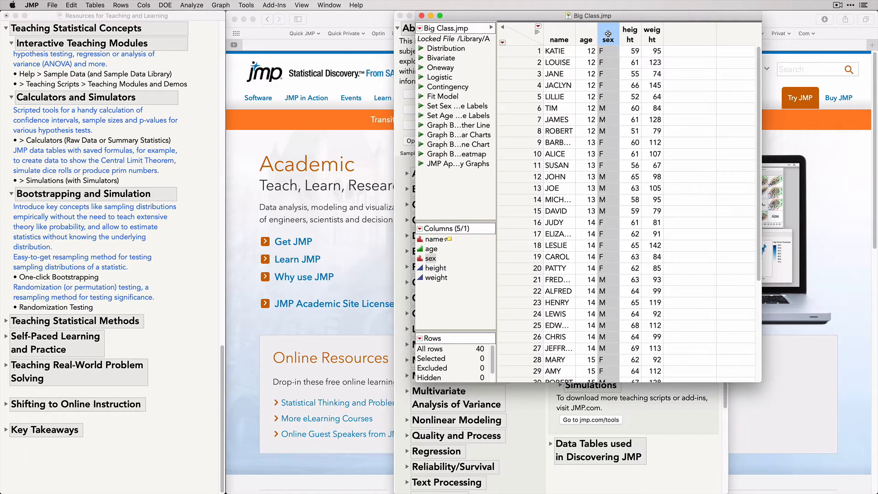
pyautogui.rightClick(608, 36)
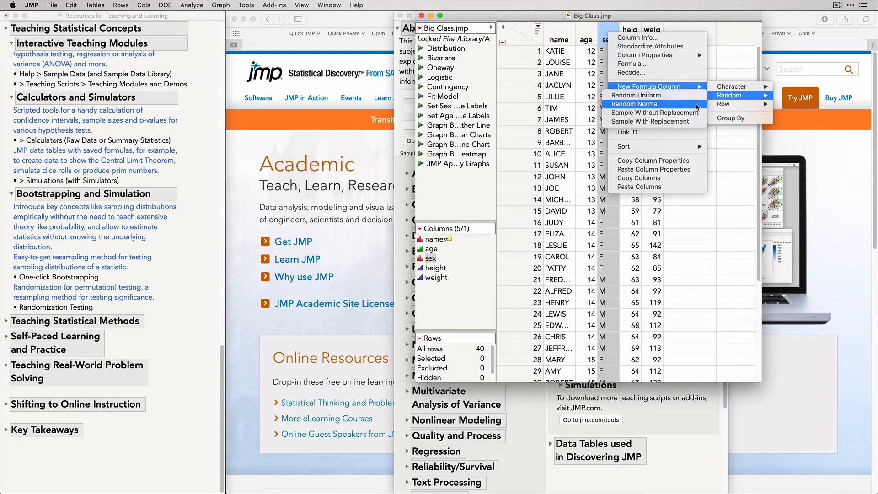
pyautogui.click(685, 121)
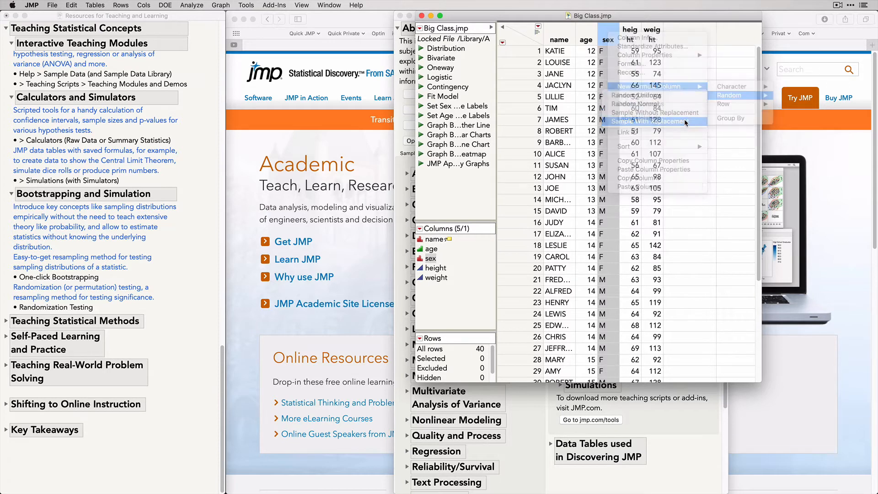
pyautogui.click(643, 39)
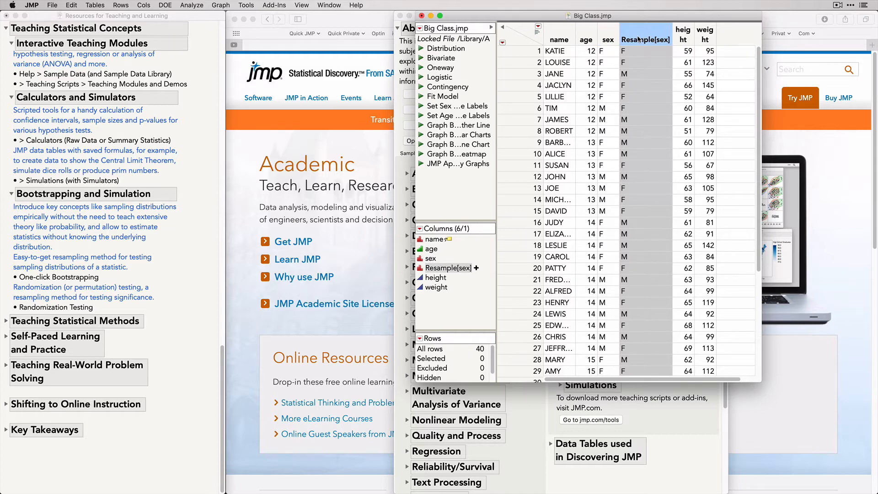
# Run the table's saved Oneway script for height by sex and examine the plot axes and the Means for Oneway Anova
pyautogui.click(420, 68)
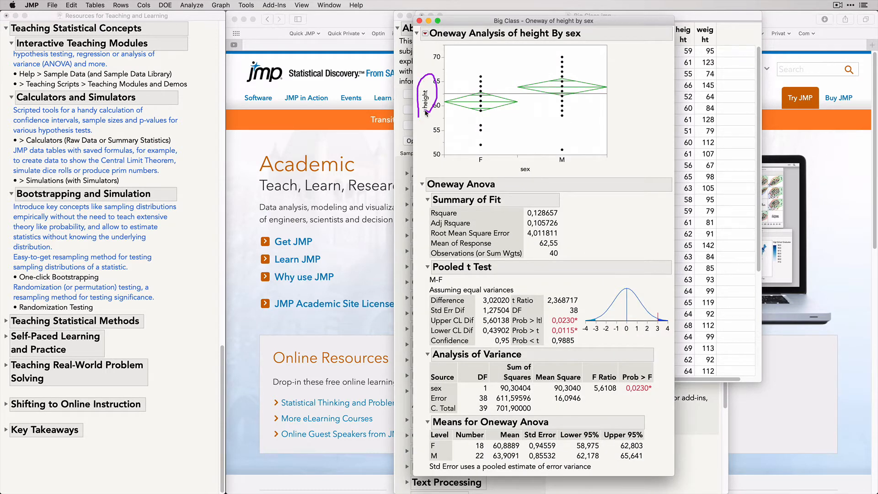
pyautogui.moveTo(491, 174)
pyautogui.mouseDown()
pyautogui.moveTo(524, 156)
pyautogui.moveTo(531, 181)
pyautogui.mouseUp()
pyautogui.moveTo(655, 449)
pyautogui.mouseDown()
pyautogui.moveTo(546, 423)
pyautogui.moveTo(636, 473)
pyautogui.moveTo(648, 452)
pyautogui.mouseUp()
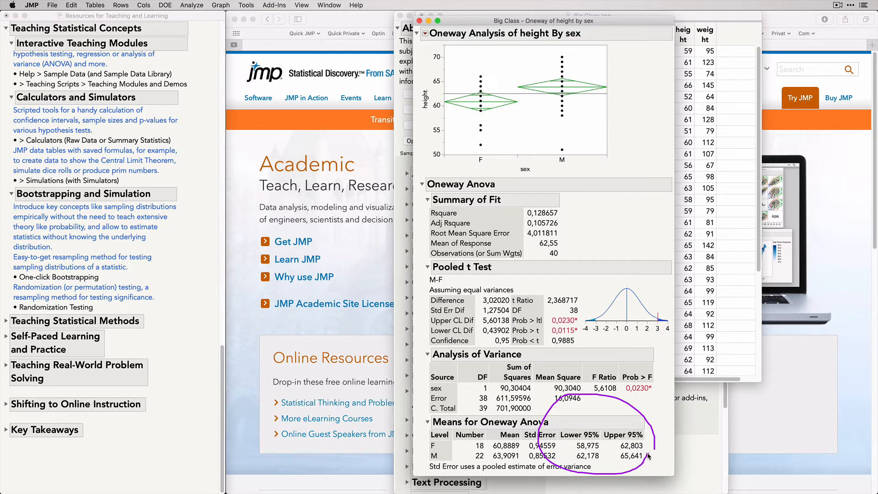
# Simulate the Std Error column of the Oneway means, switching out sex for Resample[sex], with 250 samples
pyautogui.rightClick(528, 446)
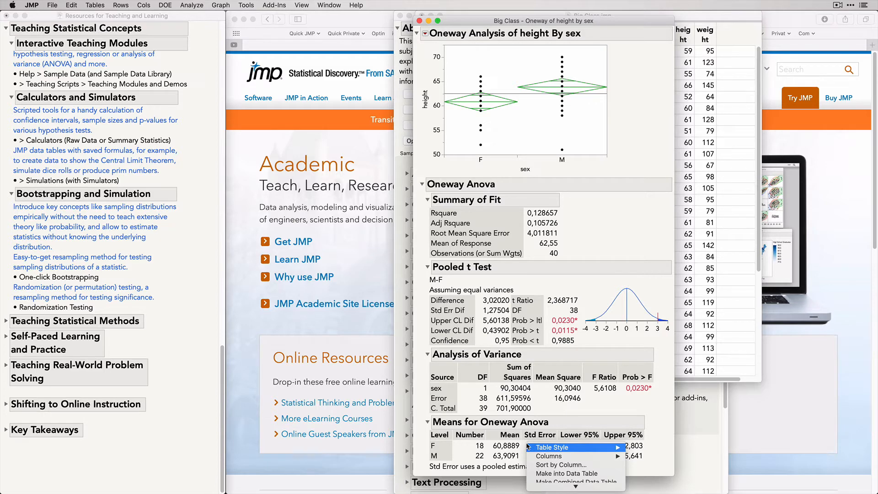
pyautogui.moveTo(553, 488)
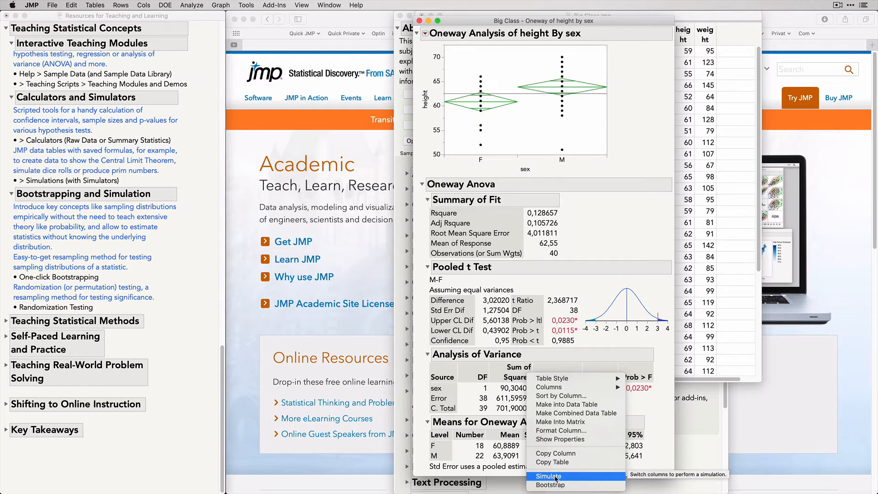
pyautogui.click(555, 478)
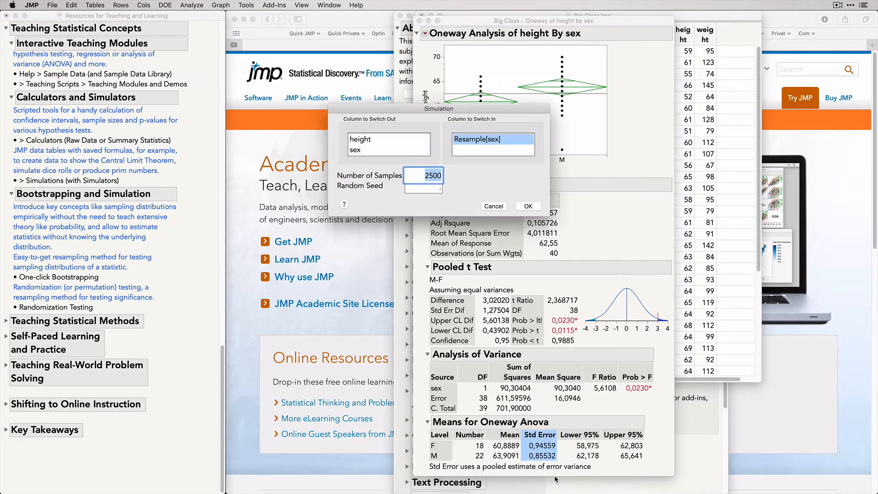
pyautogui.click(365, 151)
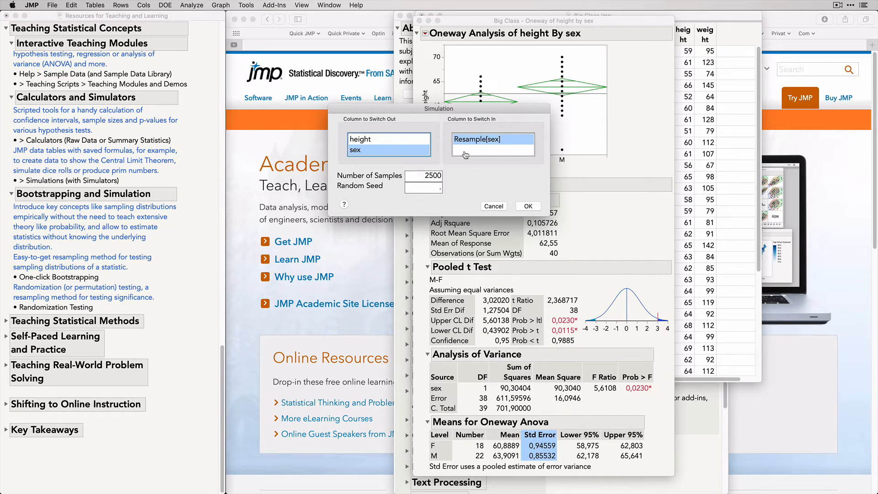
pyautogui.click(435, 174)
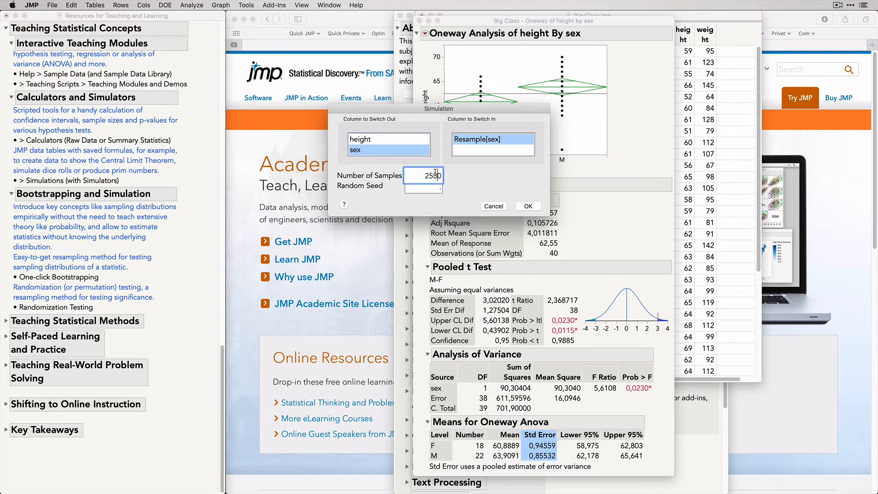
pyautogui.press('BackSpace')
pyautogui.click(529, 207)
pyautogui.click(529, 207)
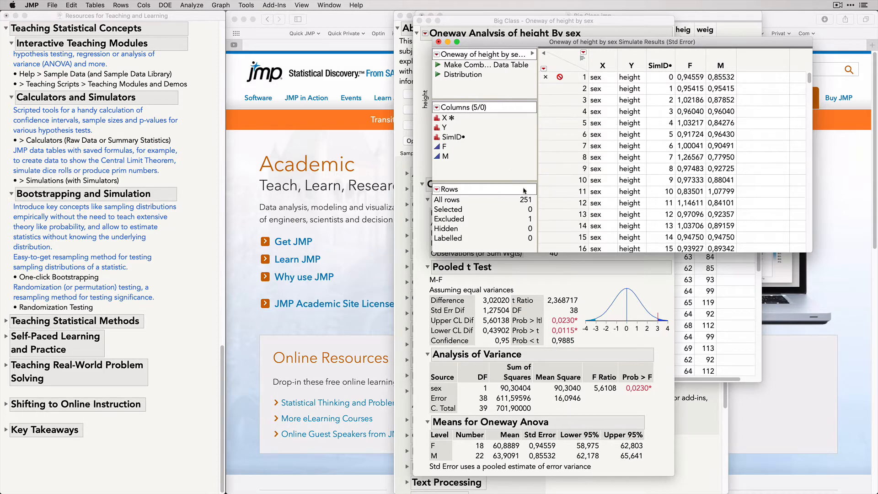
# Run the Distribution script on the simulation results and examine the original estimates, histograms, confidence intervals and empirical p-values for F and M
pyautogui.moveTo(532, 188)
pyautogui.mouseDown()
pyautogui.moveTo(517, 220)
pyautogui.moveTo(542, 225)
pyautogui.moveTo(530, 190)
pyautogui.mouseUp()
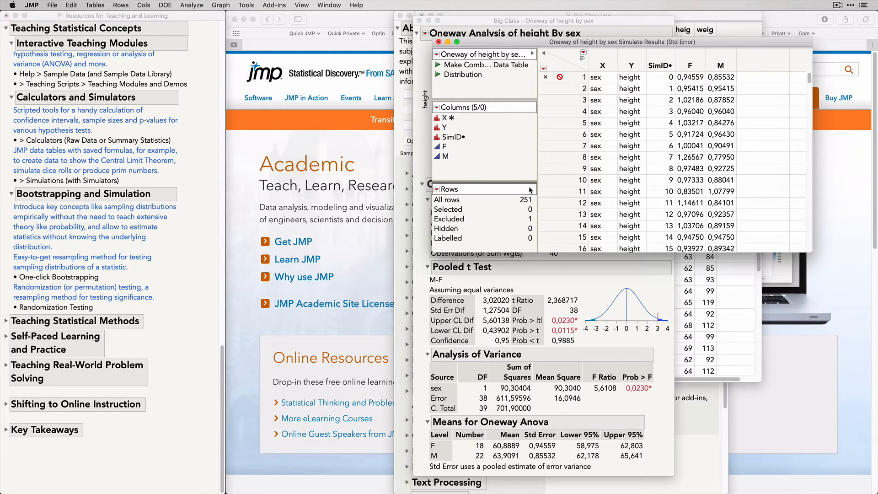
pyautogui.click(438, 74)
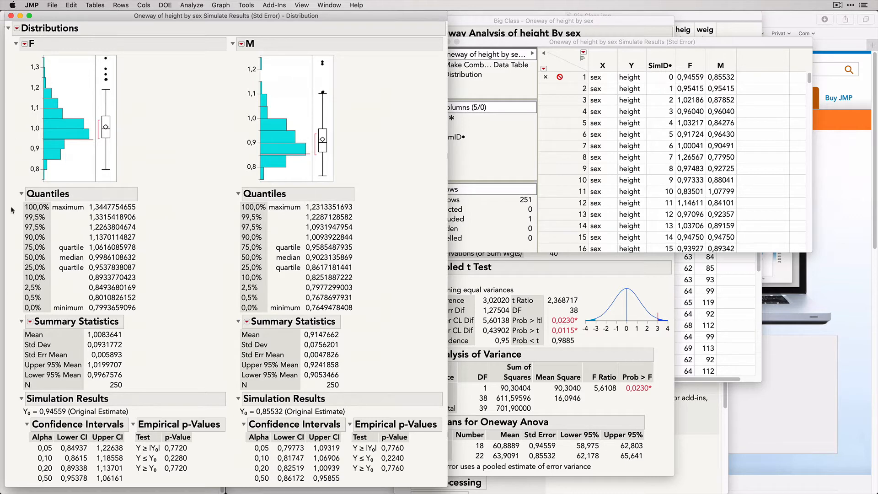
pyautogui.moveTo(11, 418)
pyautogui.mouseDown()
pyautogui.moveTo(26, 392)
pyautogui.moveTo(137, 426)
pyautogui.moveTo(19, 419)
pyautogui.moveTo(21, 408)
pyautogui.mouseUp()
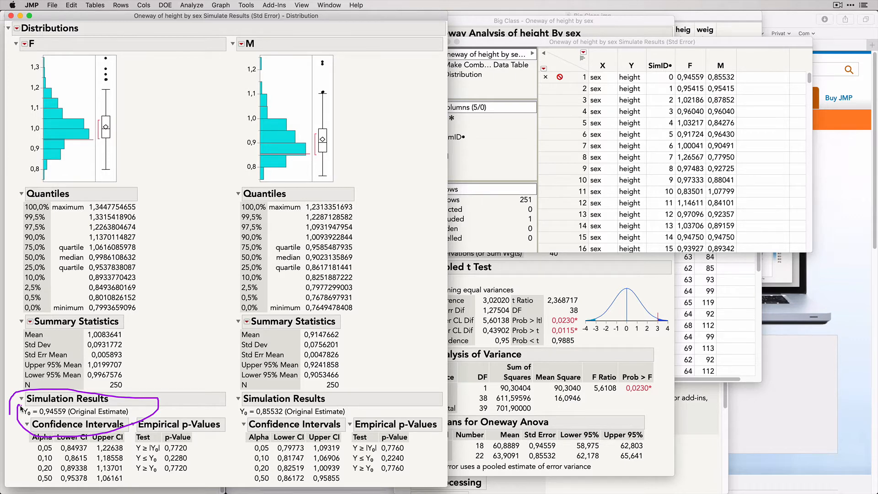
pyautogui.moveTo(16, 138); pyautogui.dragTo(53, 139)
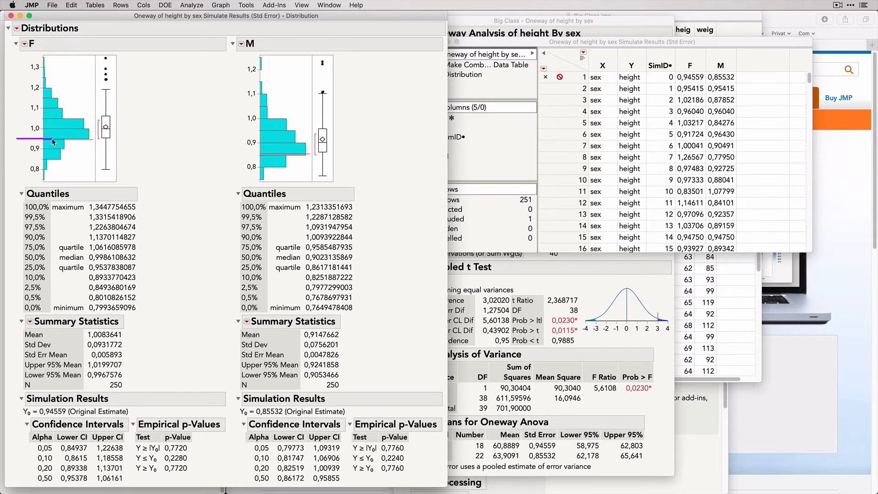
pyautogui.moveTo(236, 155); pyautogui.dragTo(273, 157)
pyautogui.moveTo(20, 466)
pyautogui.mouseDown()
pyautogui.moveTo(19, 455)
pyautogui.moveTo(133, 413)
pyautogui.moveTo(133, 487)
pyautogui.moveTo(223, 481)
pyautogui.moveTo(130, 417)
pyautogui.moveTo(142, 487)
pyautogui.mouseUp()
pyautogui.moveTo(230, 476)
pyautogui.mouseDown()
pyautogui.moveTo(228, 458)
pyautogui.moveTo(397, 386)
pyautogui.moveTo(421, 490)
pyautogui.mouseUp()
# Close the Distribution report, the simulation results table without saving, and the Oneway report
pyautogui.click(11, 16)
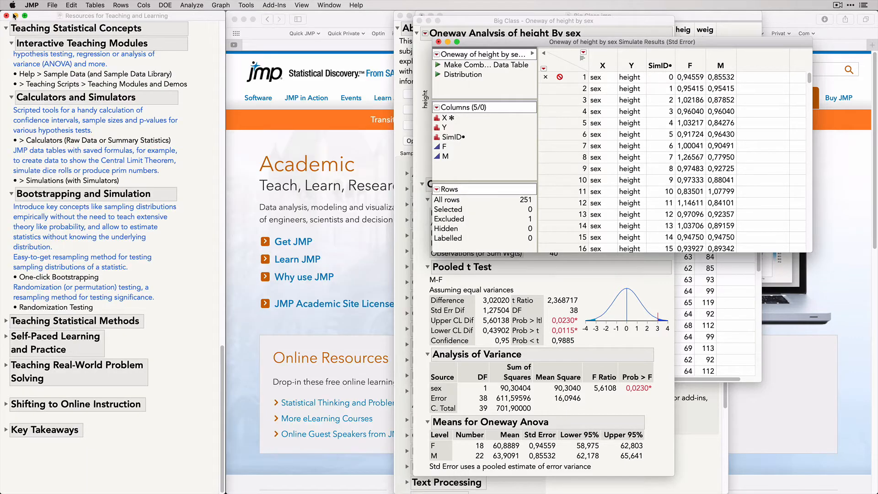
pyautogui.click(438, 43)
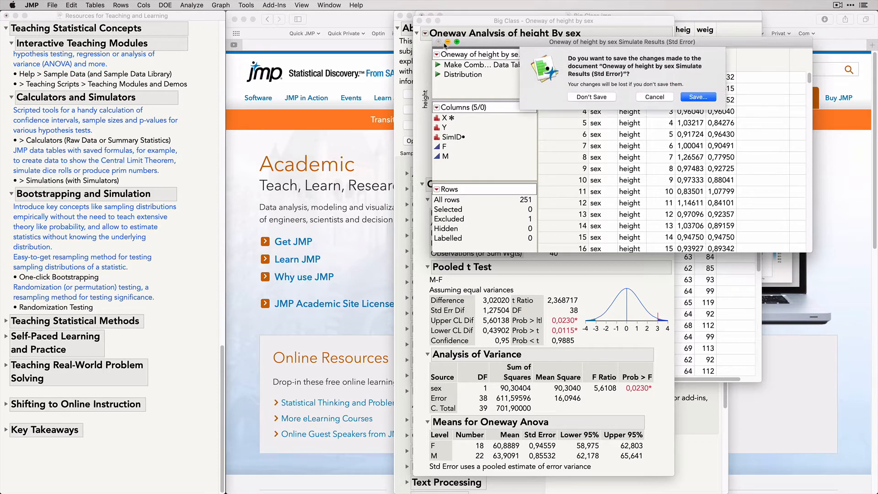
pyautogui.click(587, 97)
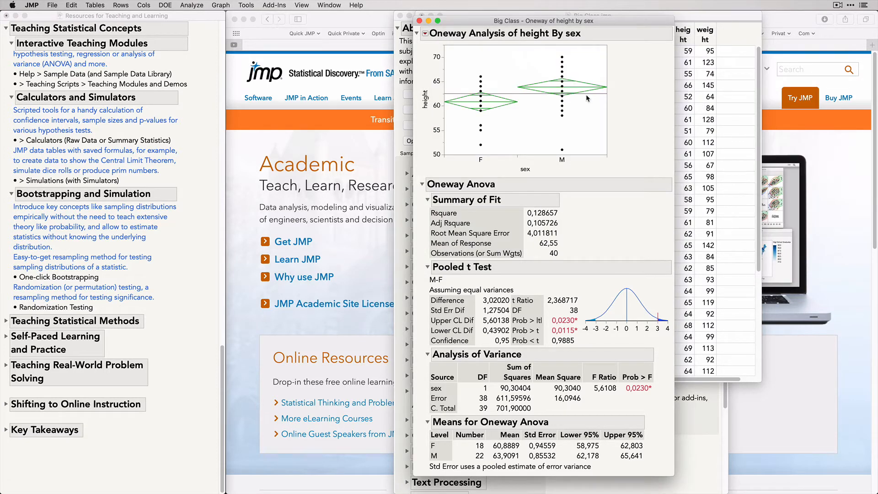
pyautogui.click(420, 20)
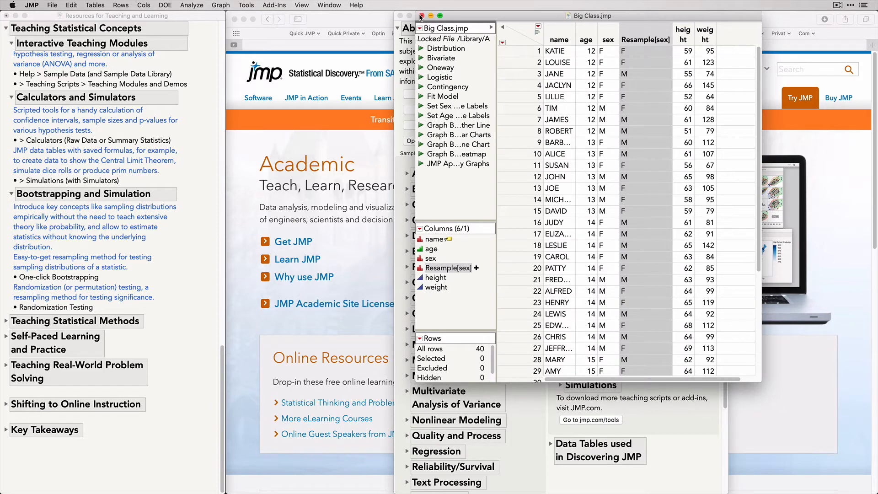
pyautogui.click(837, 5)
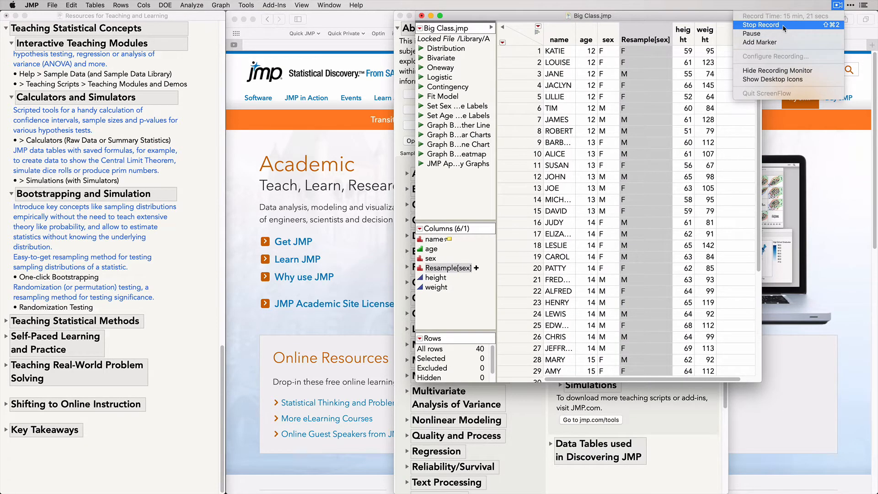
pyautogui.click(784, 27)
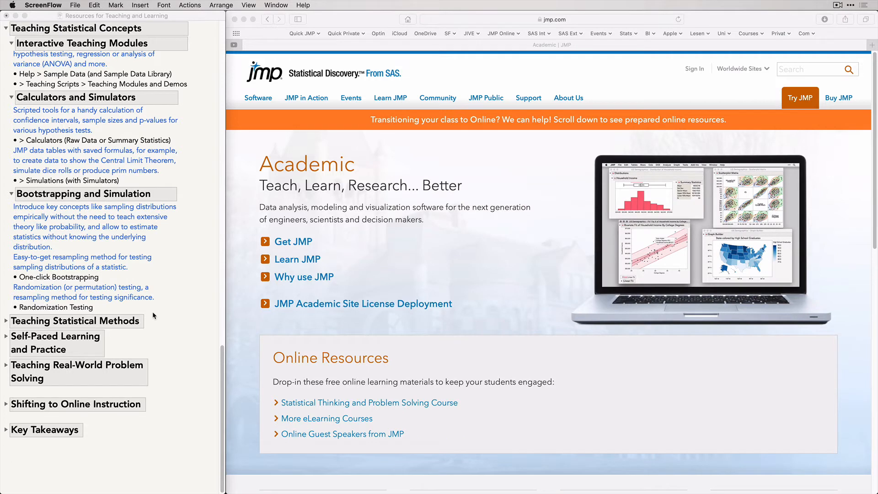
# Expand the Teaching Statistical Methods section of the teaching resources journal
pyautogui.click(153, 312)
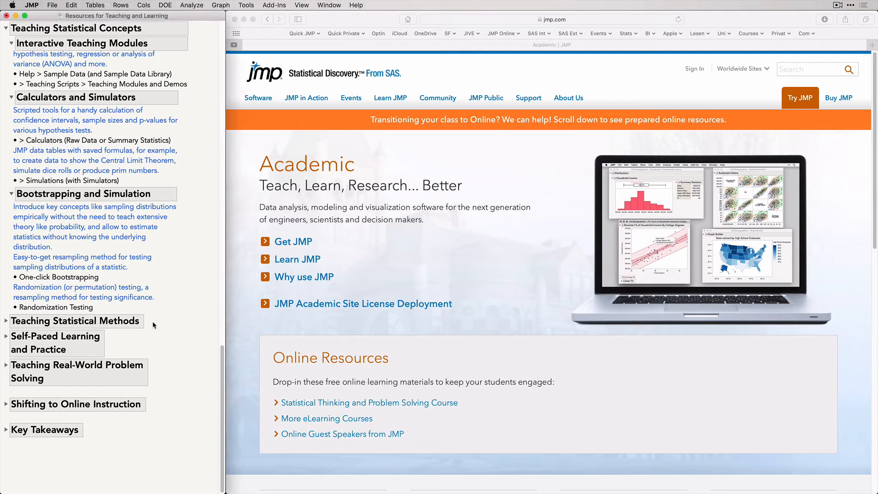
pyautogui.moveTo(150, 314); pyautogui.dragTo(150, 326)
pyautogui.click(6, 321)
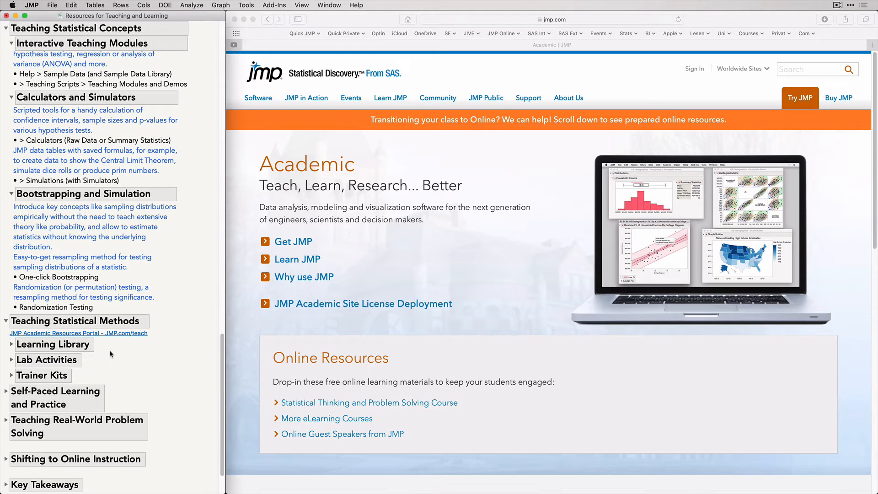
# Expand the journal's Learning Library section and open the Learning Library page from the JMP academic resources web page
pyautogui.moveTo(147, 350)
pyautogui.mouseDown()
pyautogui.moveTo(169, 331)
pyautogui.moveTo(23, 320)
pyautogui.moveTo(7, 338)
pyautogui.moveTo(43, 355)
pyautogui.moveTo(153, 351)
pyautogui.mouseUp()
pyautogui.scroll(-10, 457, 380)
pyautogui.scroll(-5, 457, 382)
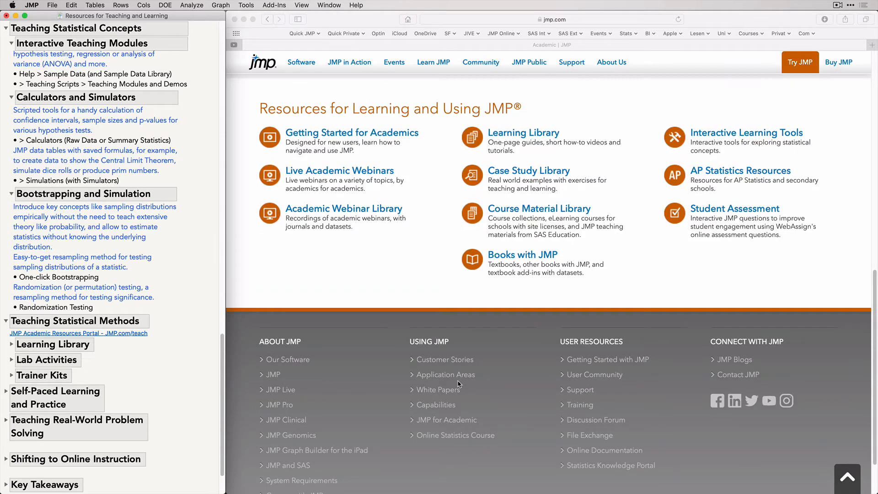
pyautogui.click(11, 344)
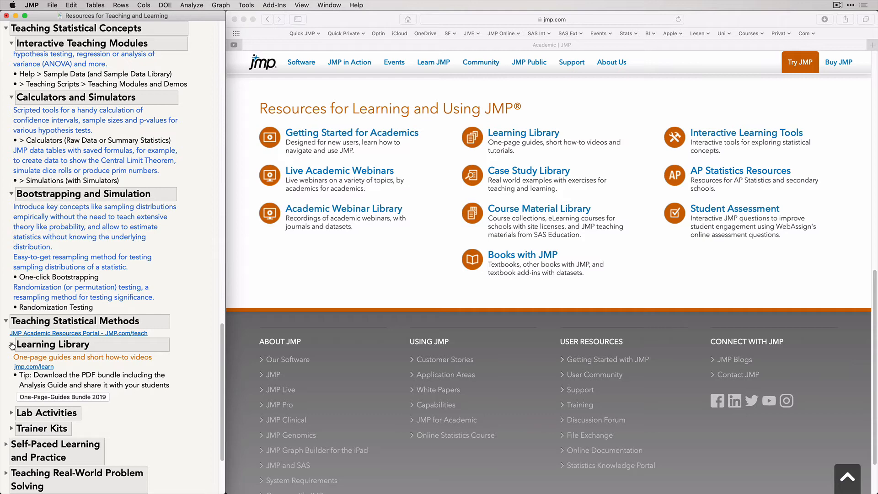
pyautogui.click(527, 134)
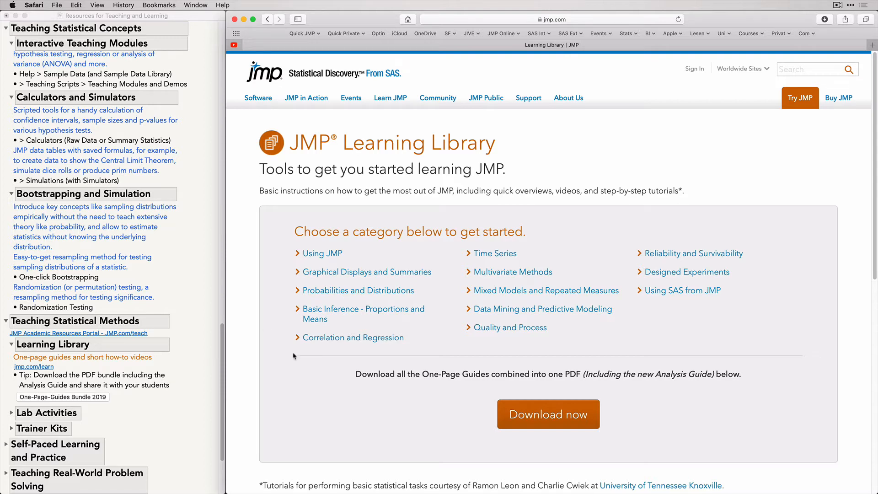
# Review the Basic Inference - Proportions and Means topics, highlighting Bootstrapping and Randomization Testing in JMP Pro, and return to the Learning Library page
pyautogui.click(346, 309)
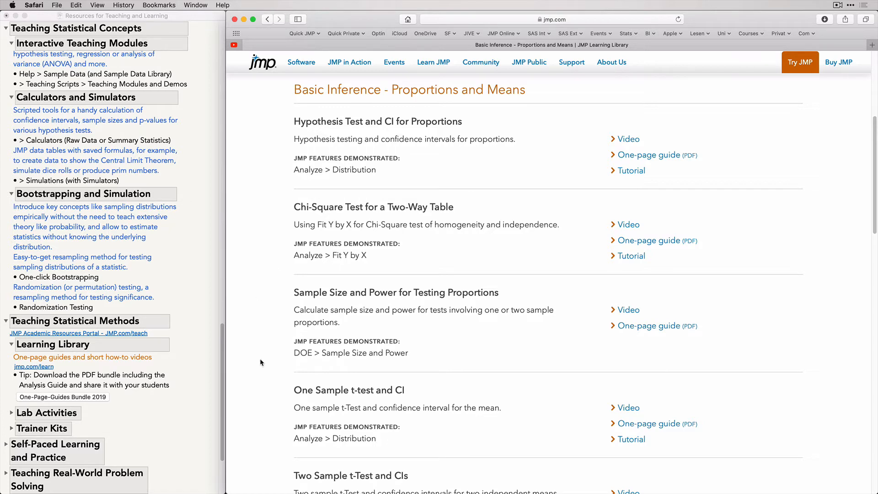
pyautogui.scroll(-10, 263, 367)
pyautogui.scroll(-10, 264, 367)
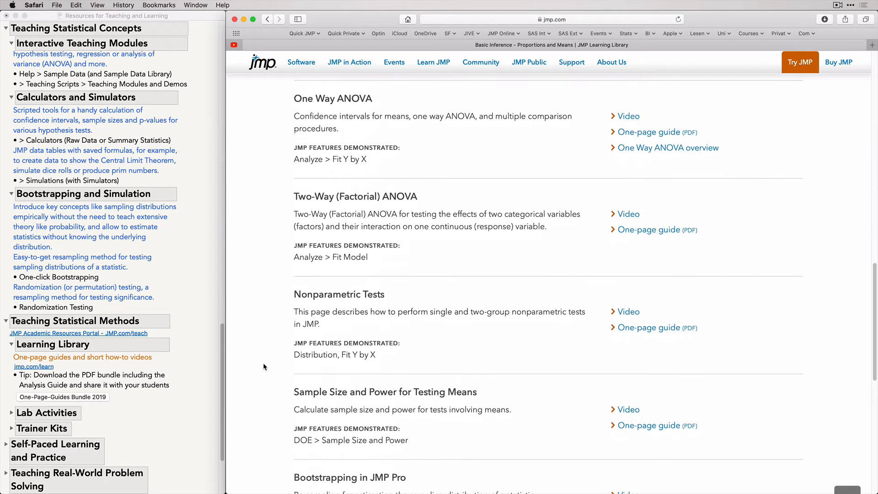
pyautogui.scroll(-5, 264, 366)
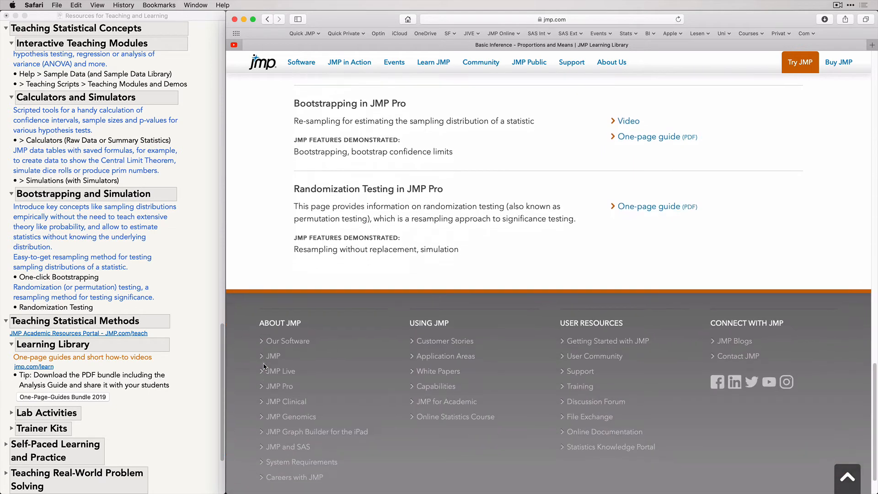
pyautogui.scroll(3, 263, 367)
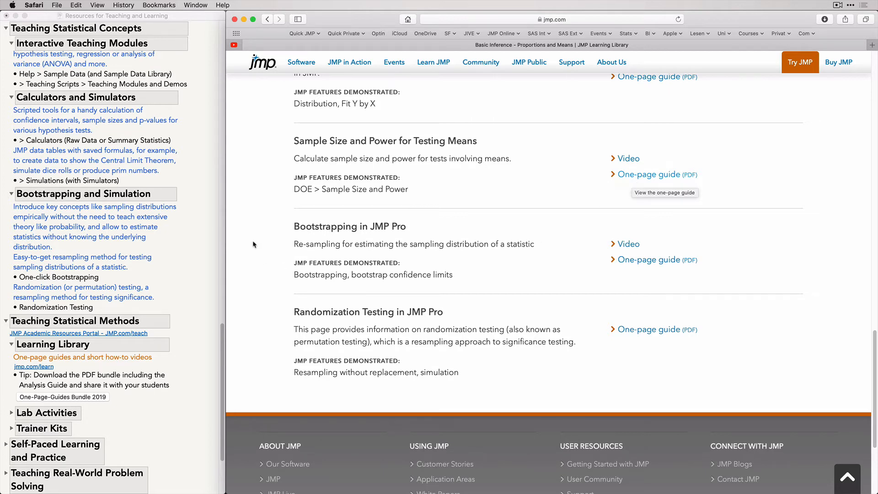
pyautogui.tripleClick(301, 226)
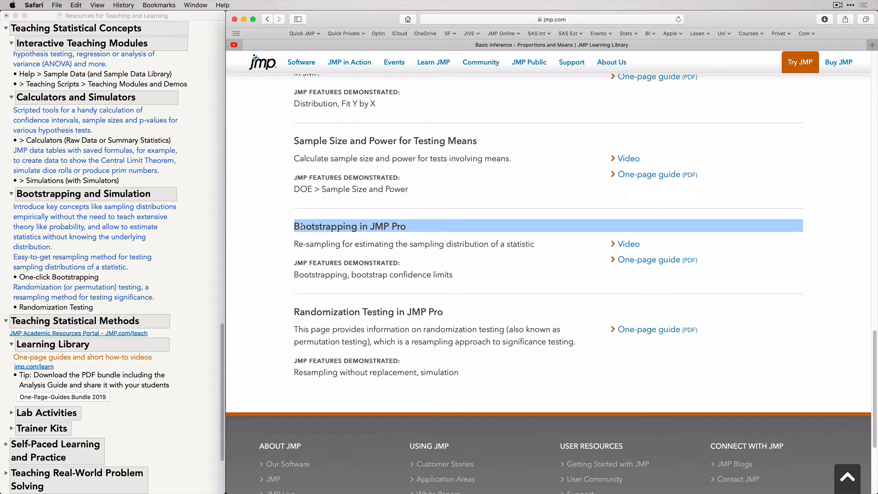
pyautogui.click(322, 312)
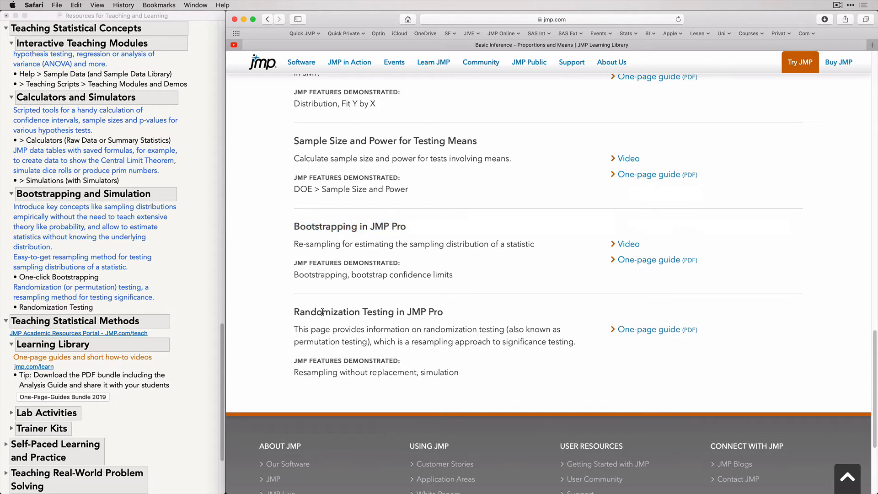
pyautogui.tripleClick(322, 312)
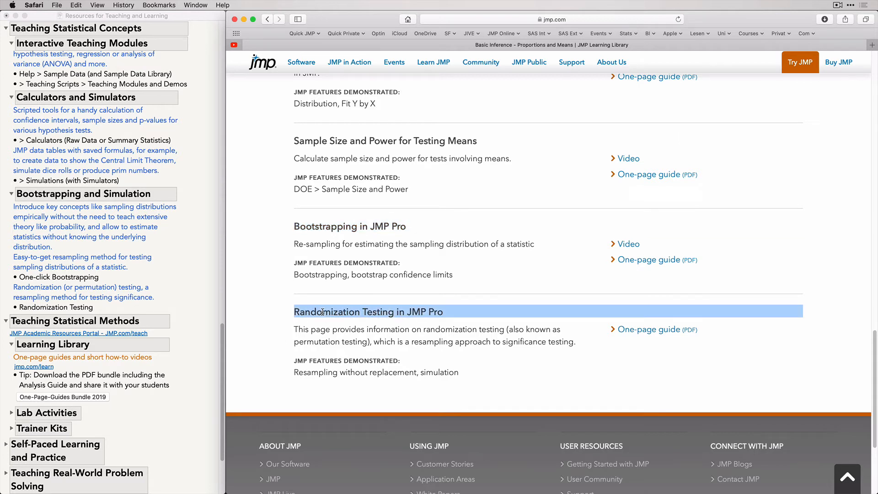
pyautogui.click(262, 321)
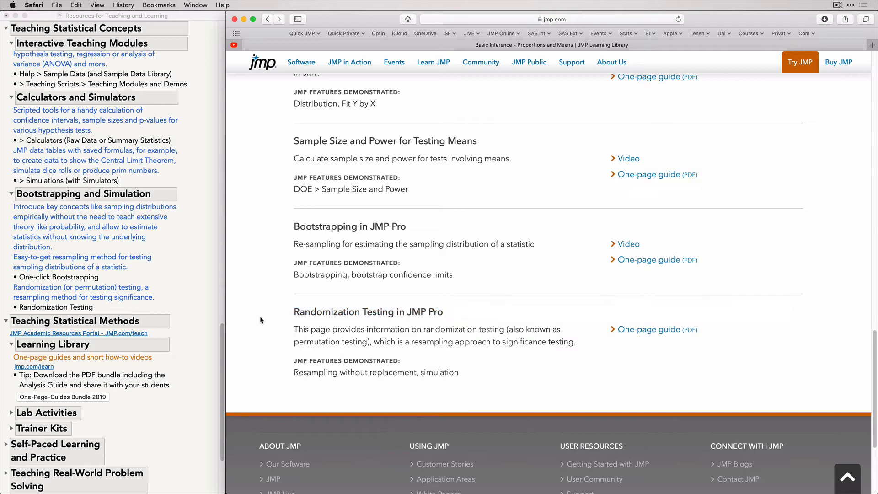
pyautogui.scroll(20, 260, 321)
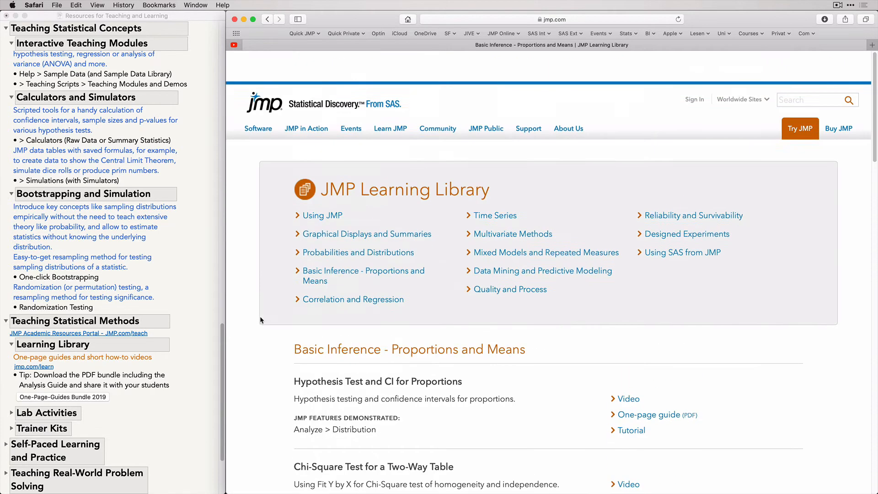
pyautogui.click(267, 19)
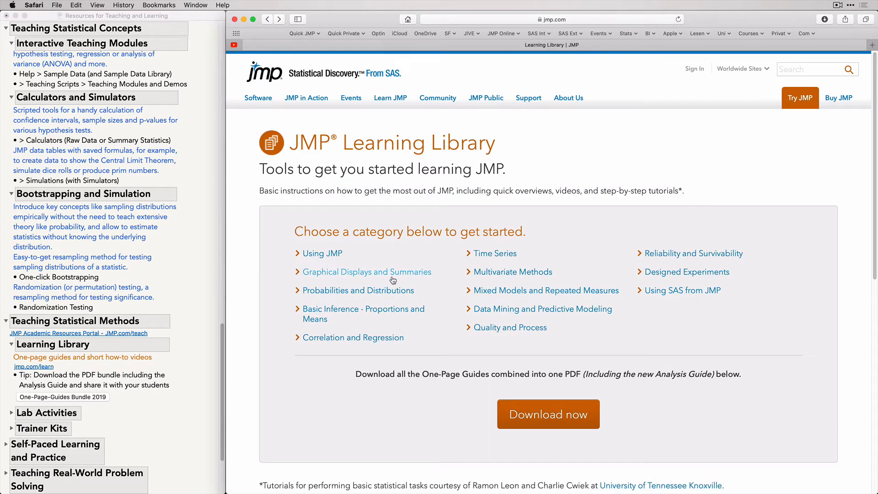
# Highlight the one-page guides download notes on the web page and in the journal, and open the One-Page-Guides Bundle 2019 PDF
pyautogui.tripleClick(387, 375)
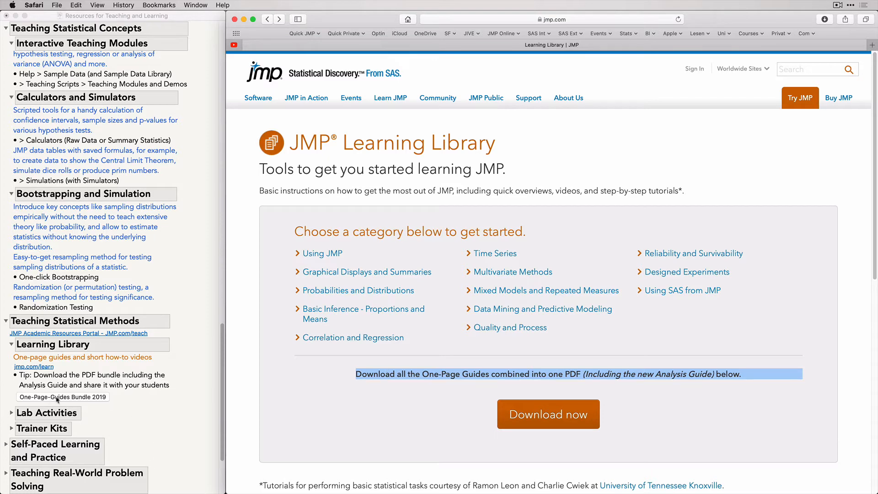
pyautogui.tripleClick(93, 382)
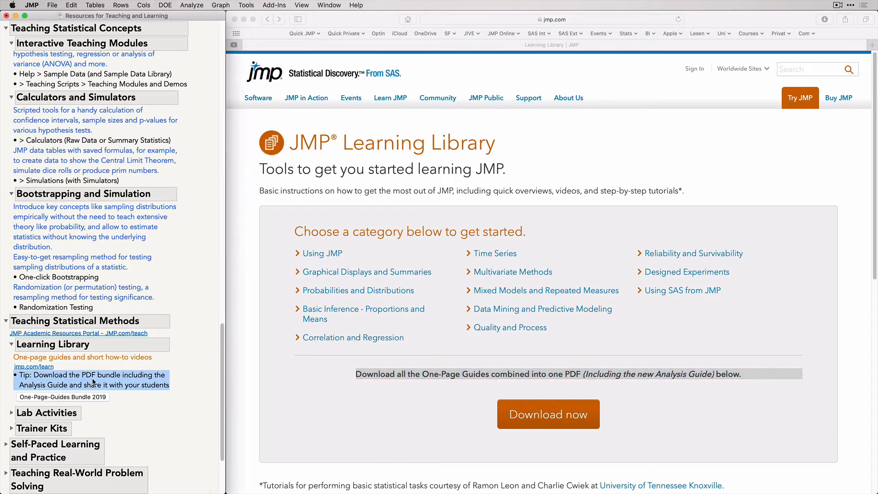
pyautogui.click(63, 397)
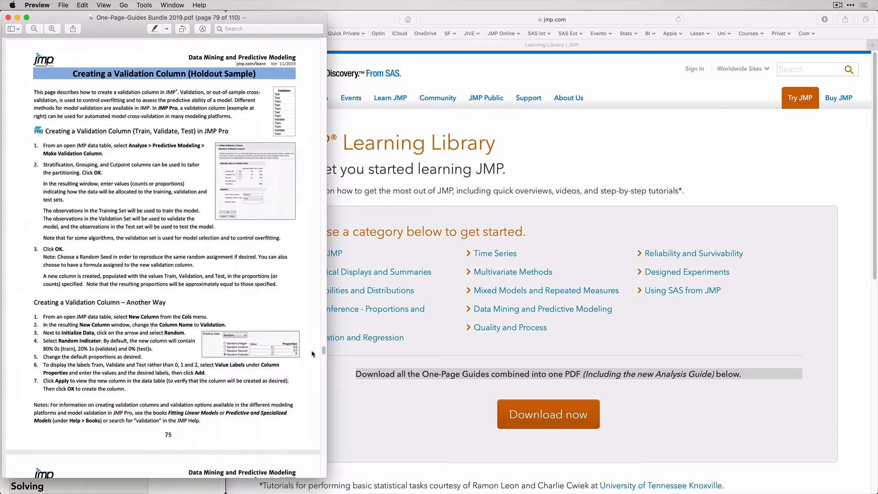
# Go to the start of the one-page guides PDF and examine its table of contents
pyautogui.moveTo(322, 351); pyautogui.dragTo(354, 32)
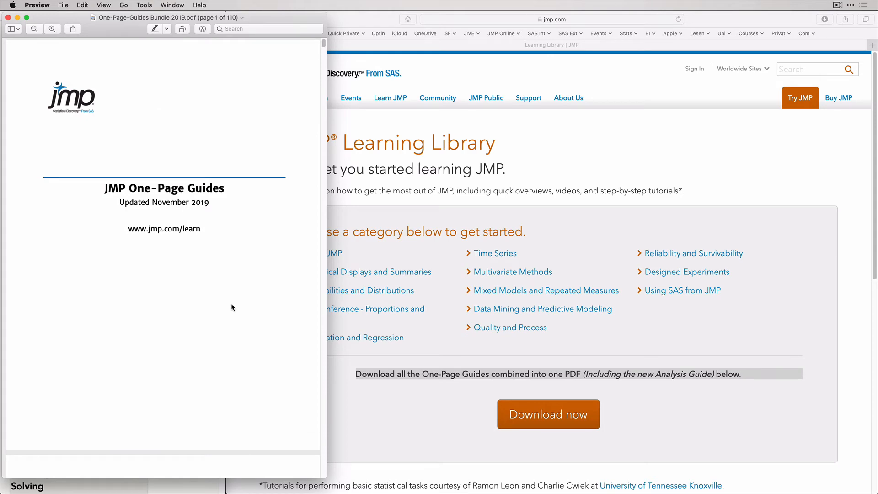
pyautogui.press('pagedown')
pyautogui.press('pagedown')
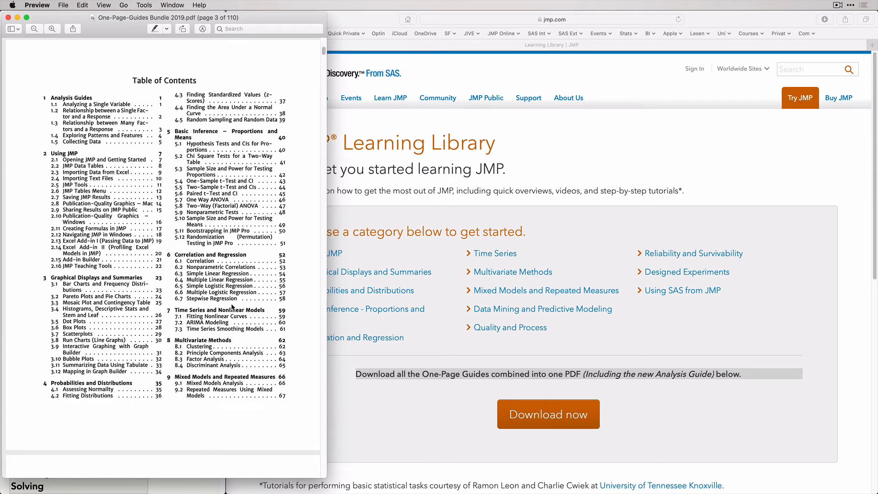
pyautogui.press('pagedown')
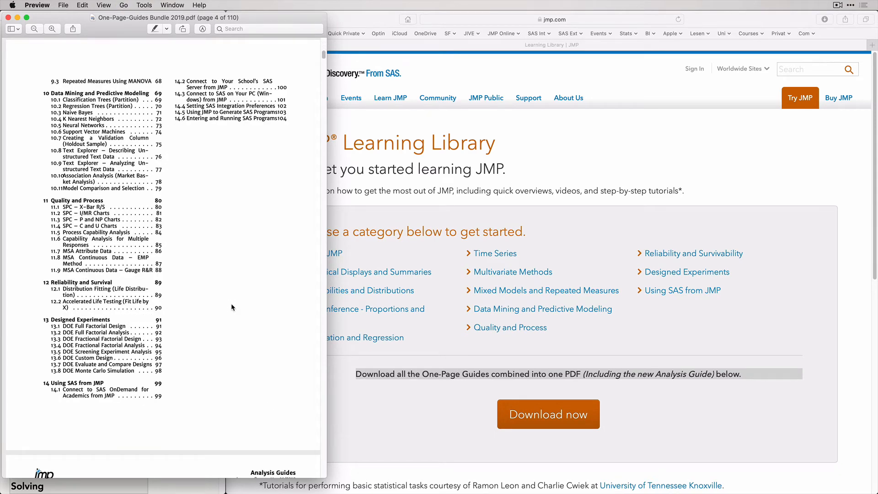
# Examine the five Analysis Guides, from Analyzing a Single Variable through Collecting Data
pyautogui.press('pagedown')
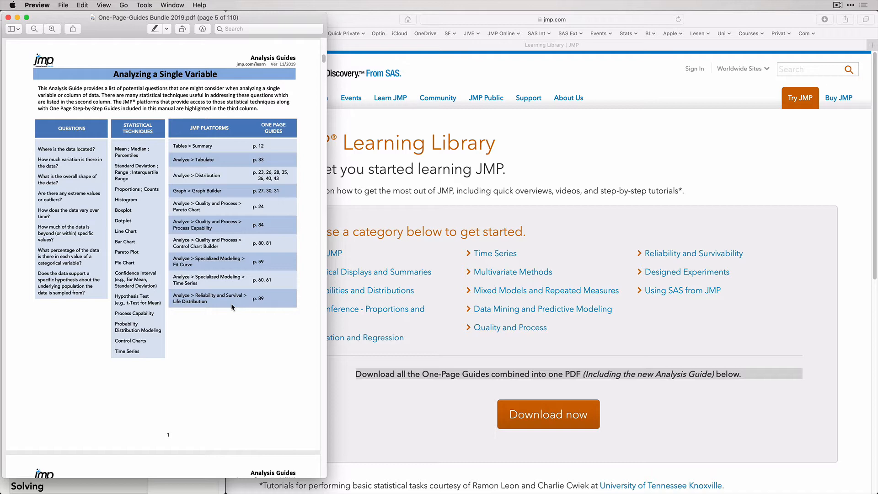
pyautogui.press('Right')
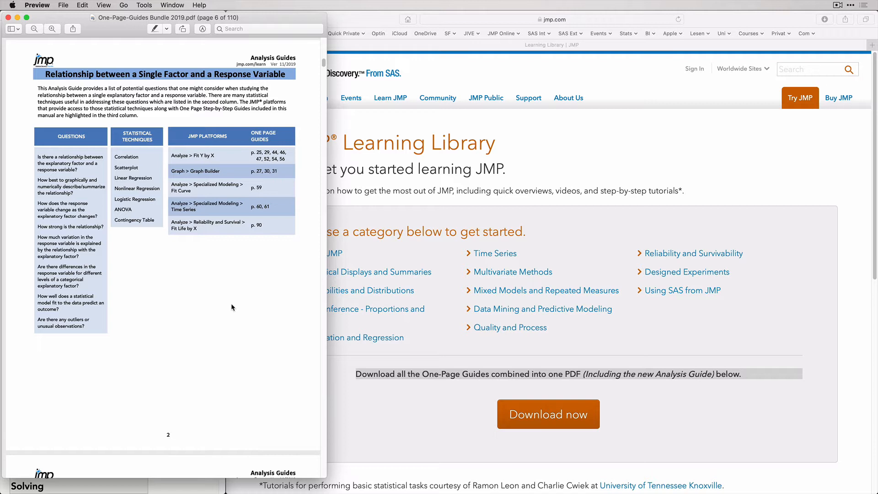
pyautogui.press('Right')
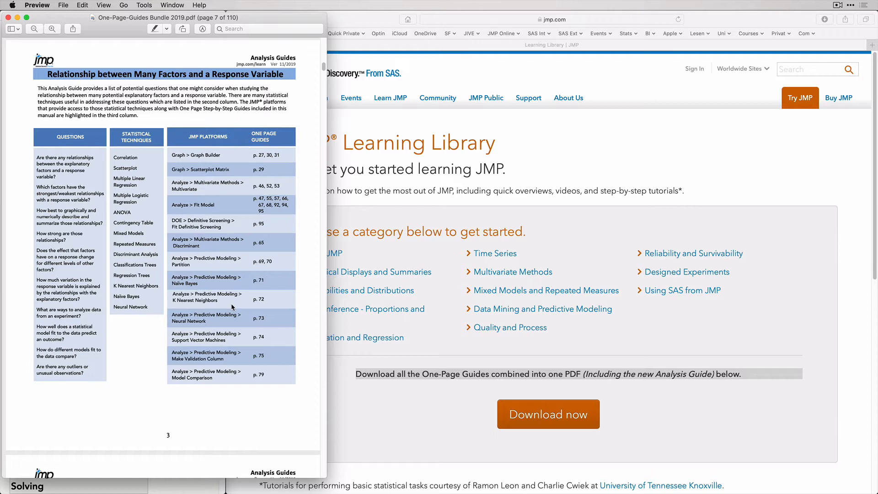
pyautogui.press('Right')
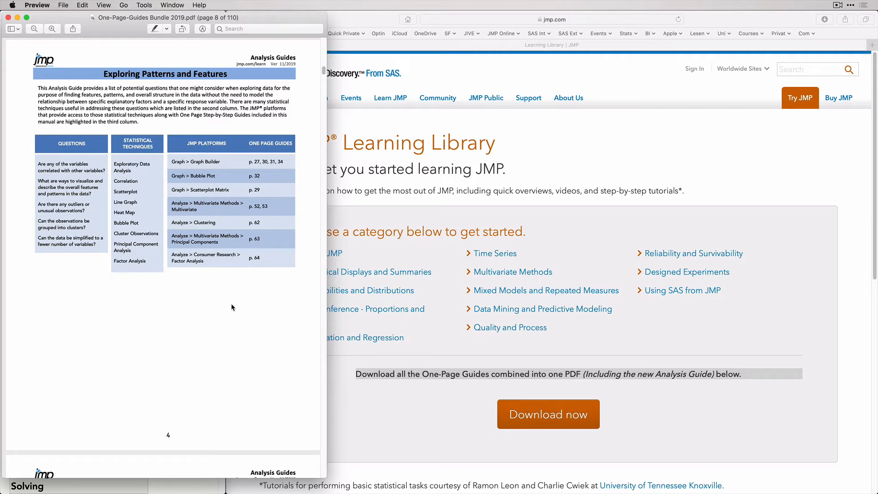
pyautogui.press('Right')
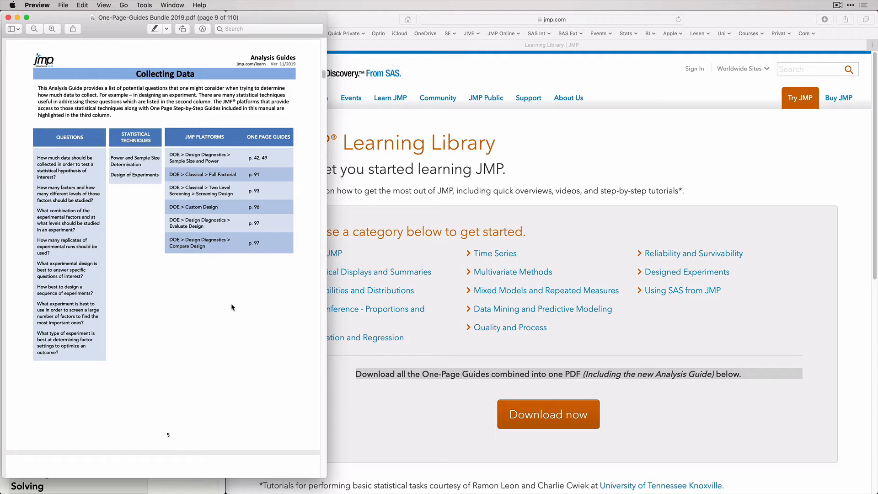
# Page through the one-page guides from Opening JMP and Getting Started to Chi Square Tests for a Two-Way Table
pyautogui.press('Right')
pyautogui.press('Right')
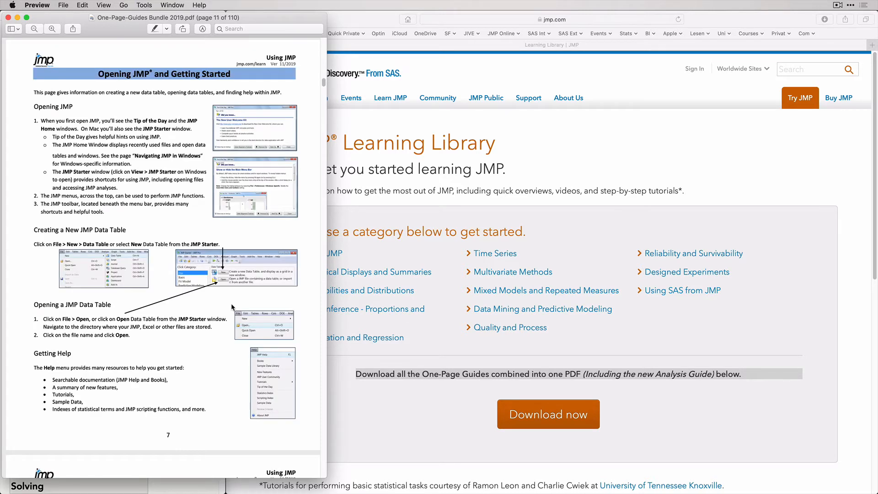
pyautogui.press('Right')
pyautogui.press('Right')
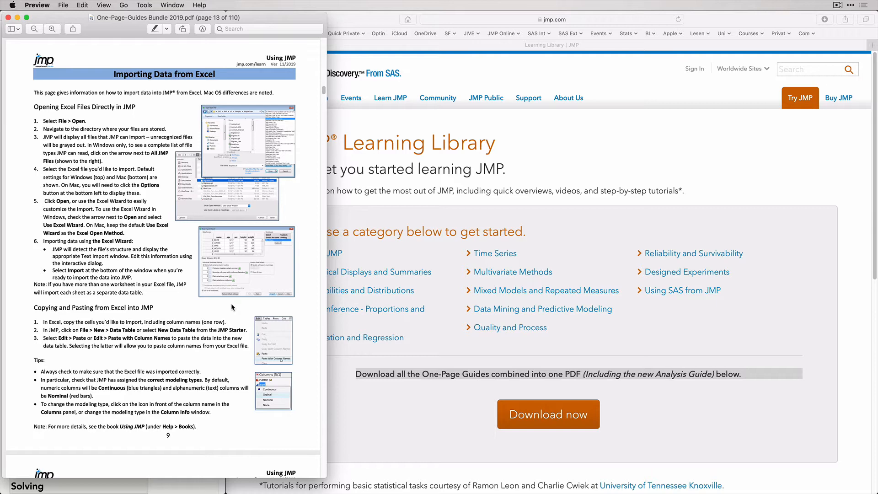
pyautogui.press('Right')
pyautogui.press('Right')
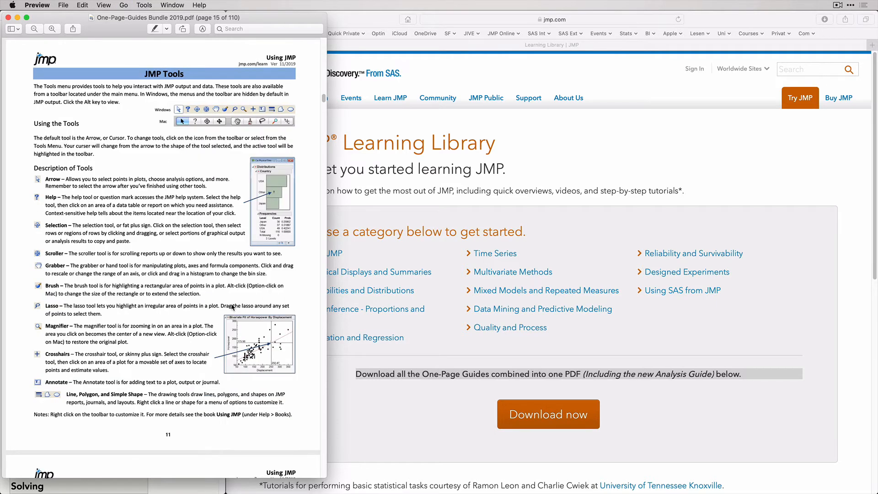
pyautogui.press('Right')
pyautogui.press('Right')
pyautogui.press('Right')
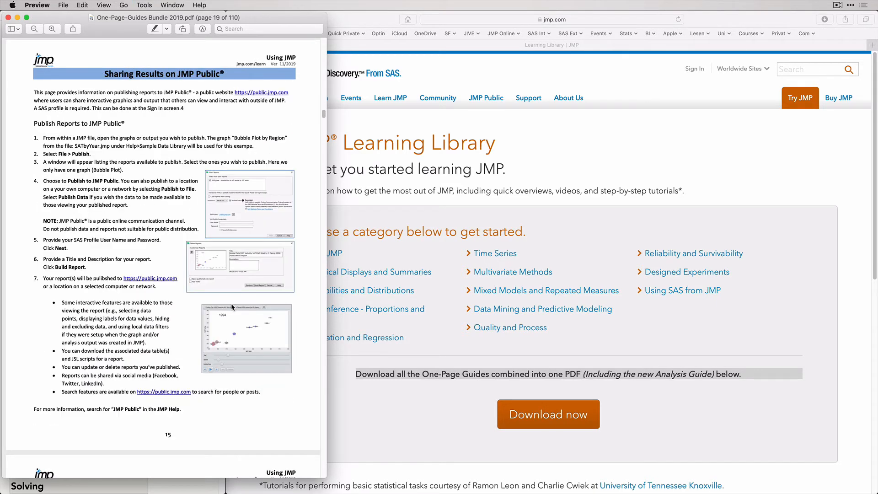
pyautogui.press('Right')
pyautogui.press('Right')
pyautogui.press('Right')
pyautogui.press('Right')
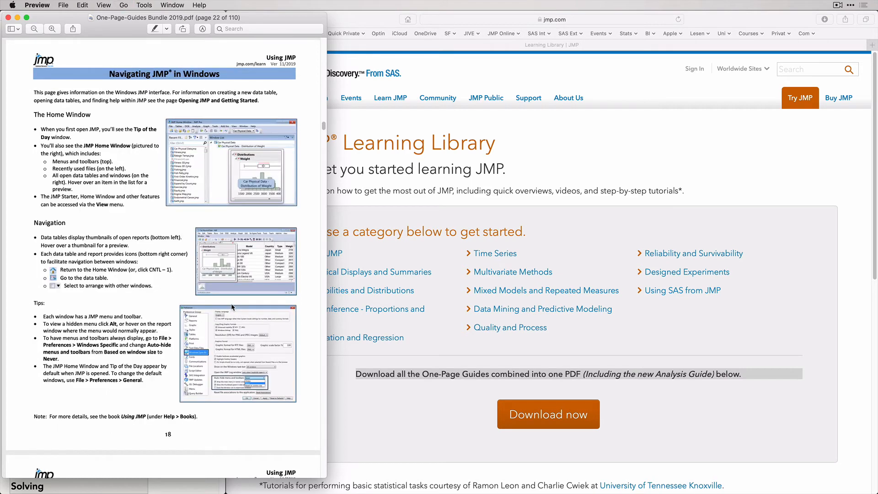
pyautogui.press('Right')
pyautogui.press('Right')
pyautogui.press('Right')
pyautogui.press('Right')
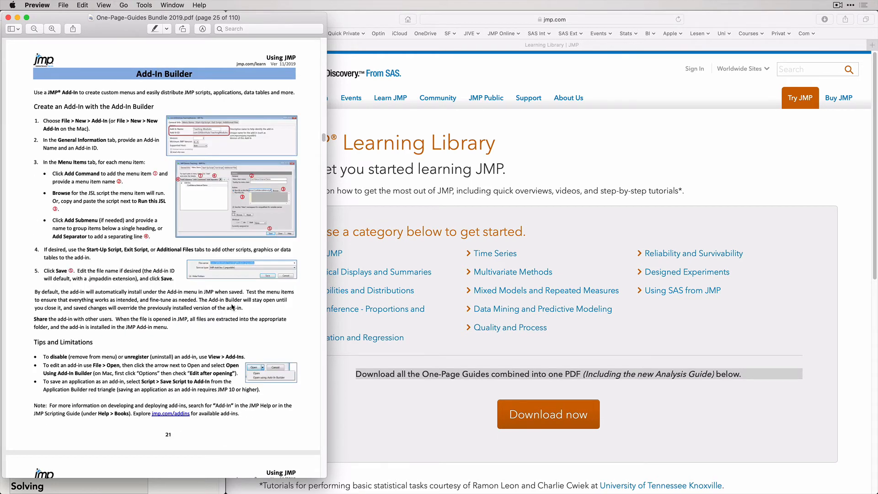
pyautogui.press('Right')
pyautogui.press('Right')
pyautogui.press('Right')
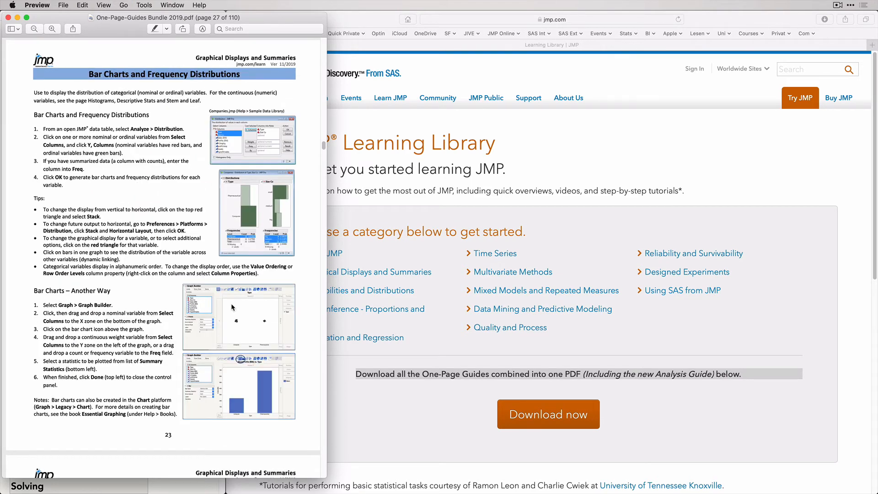
pyautogui.press('Right')
pyautogui.press('Right')
pyautogui.press('Right')
pyautogui.press('Right')
pyautogui.press('Right')
pyautogui.press('Right')
pyautogui.press('Right')
pyautogui.press('Right')
pyautogui.press('Right')
pyautogui.press('Right')
pyautogui.press('Right')
pyautogui.press('Right')
pyautogui.press('Right')
pyautogui.press('Right')
pyautogui.press('Right')
pyautogui.press('Right')
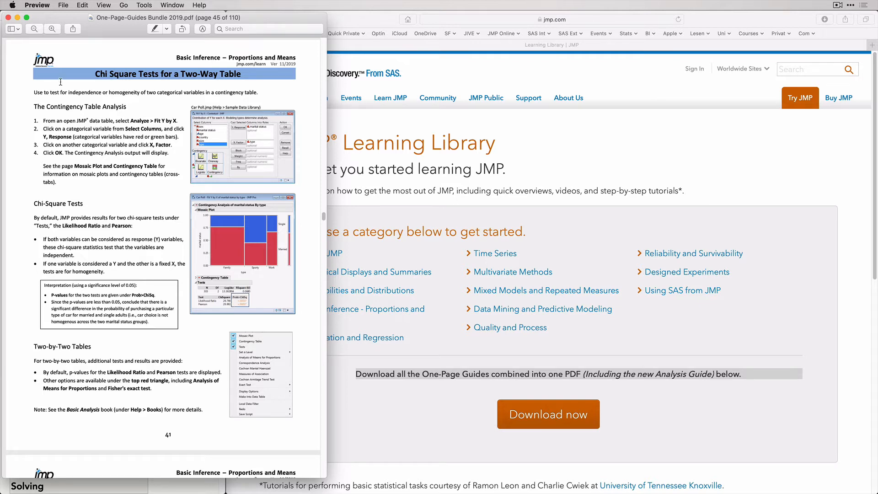
# Minimize the one-page guides PDF and expand the Lab Activities section of the teaching resources journal
pyautogui.click(18, 19)
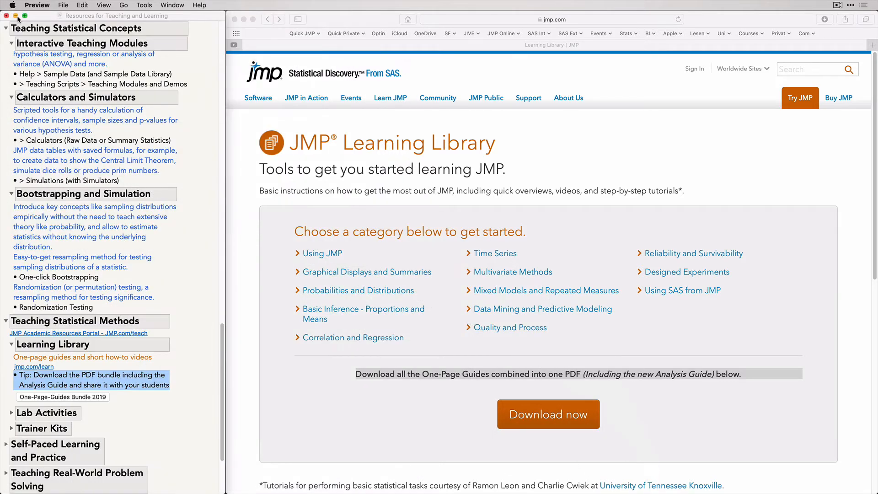
pyautogui.scroll(-5, 175, 417)
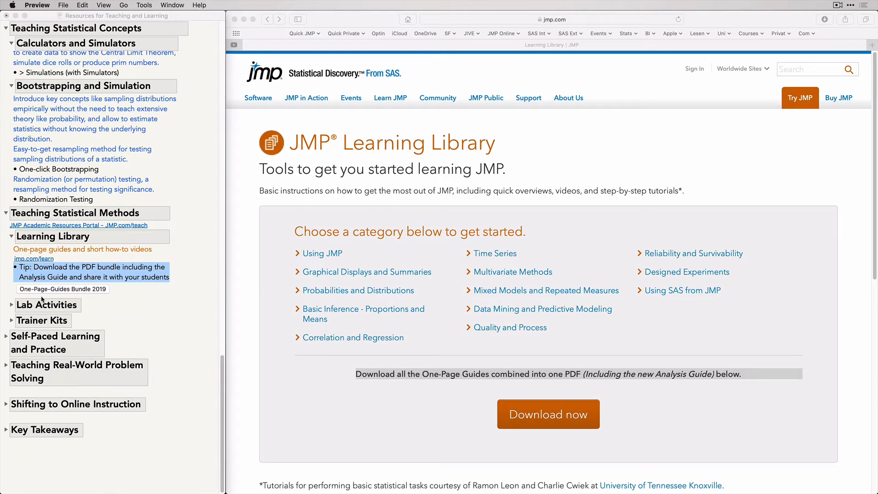
pyautogui.click(12, 306)
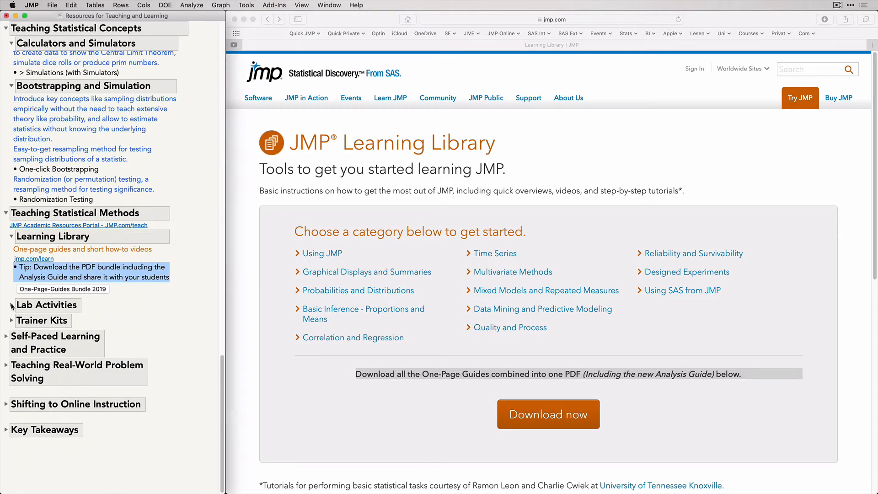
# Expand the Lab Activities section and highlight its notes on secondary school and AP Statistics instructors, and on instructor notes and correlated textbooks
pyautogui.click(12, 306)
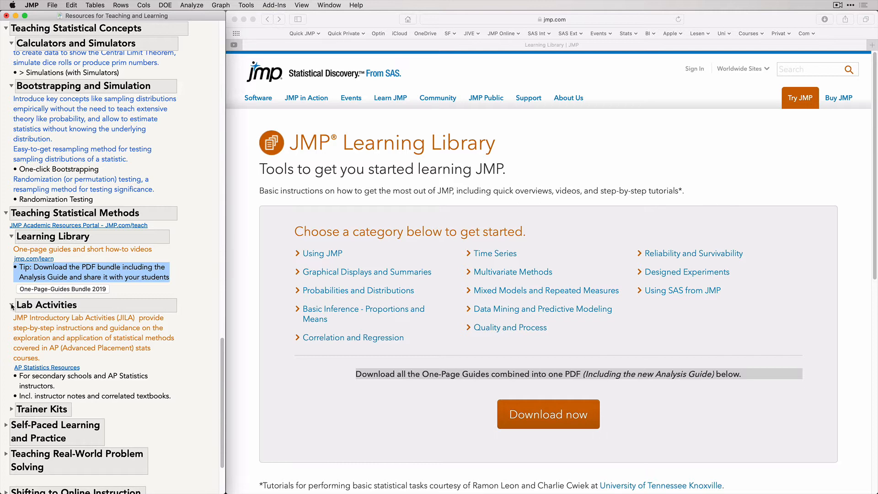
pyautogui.click(57, 381)
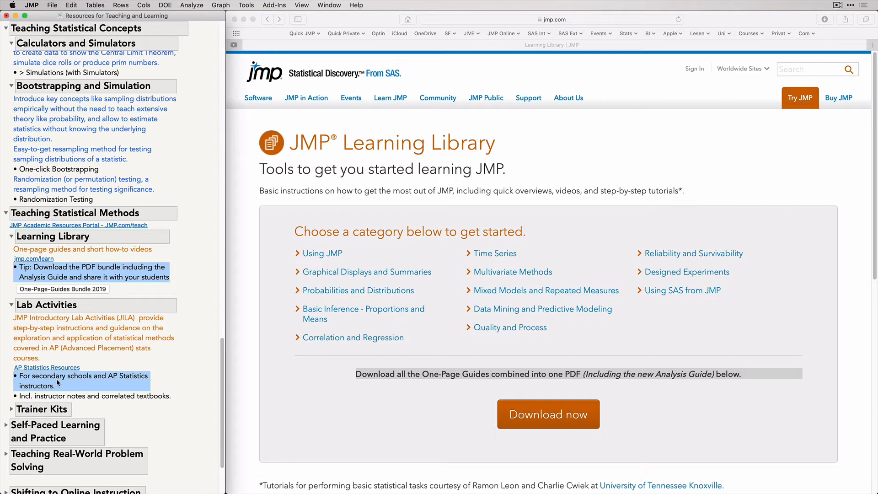
pyautogui.click(90, 397)
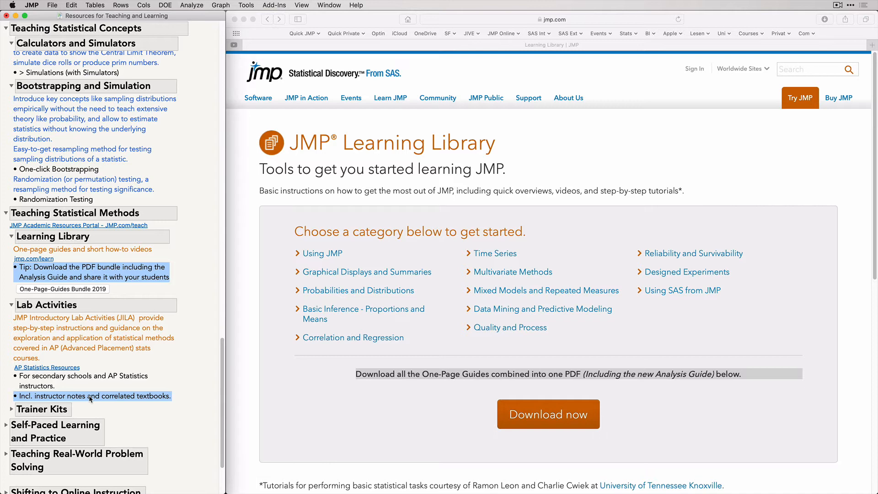
pyautogui.click(90, 399)
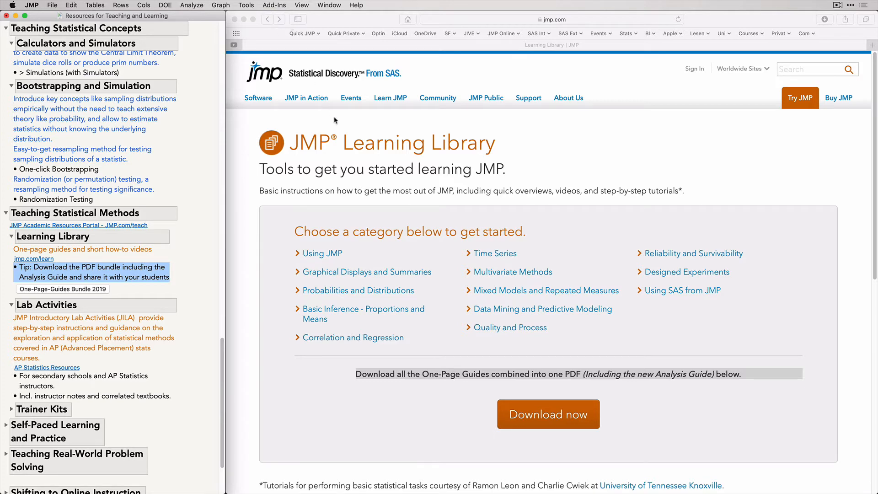
# In Safari, return to the Academic page, open AP Statistics Resources and examine the lab activities information
pyautogui.click(267, 20)
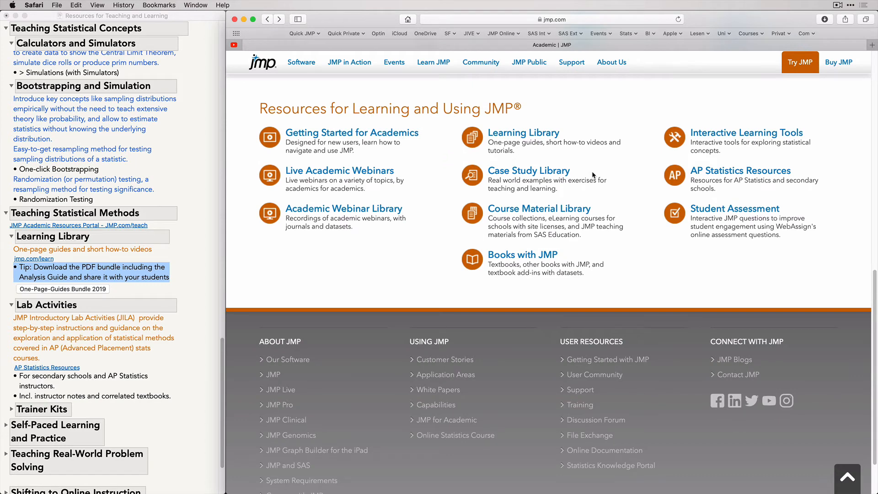
pyautogui.click(747, 172)
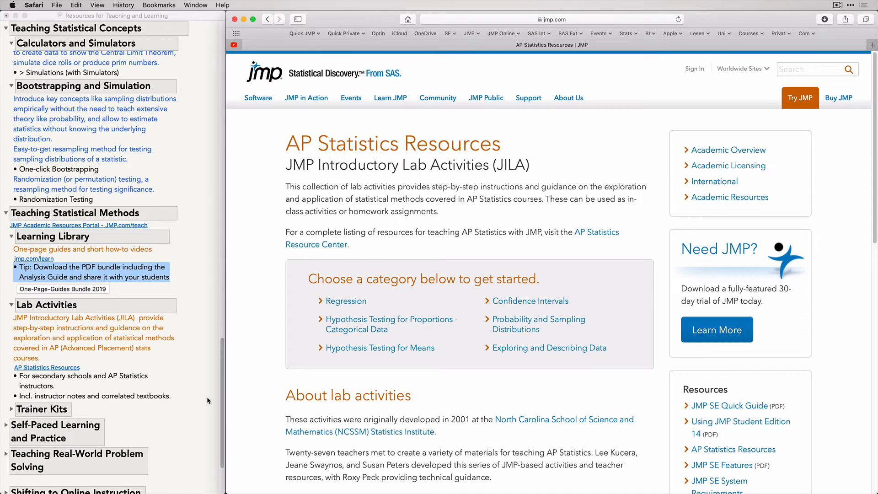
pyautogui.scroll(-2, 257, 426)
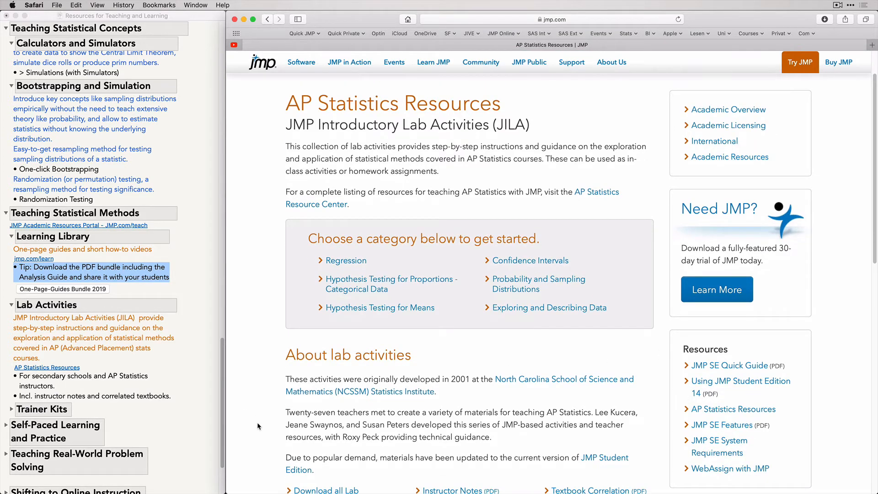
pyautogui.scroll(-10, 257, 422)
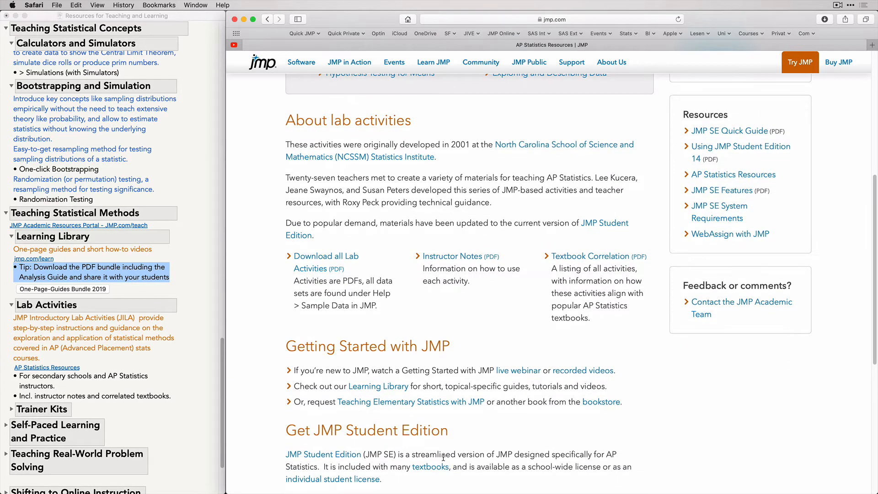
pyautogui.scroll(-2, 444, 457)
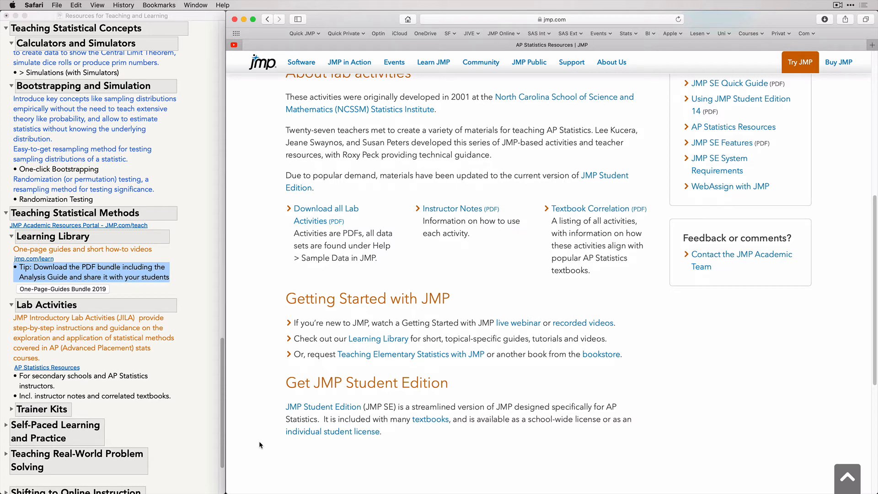
# Open the AP Statistics Resource Center from the AP Statistics Resources page and examine its article
pyautogui.scroll(6, 259, 442)
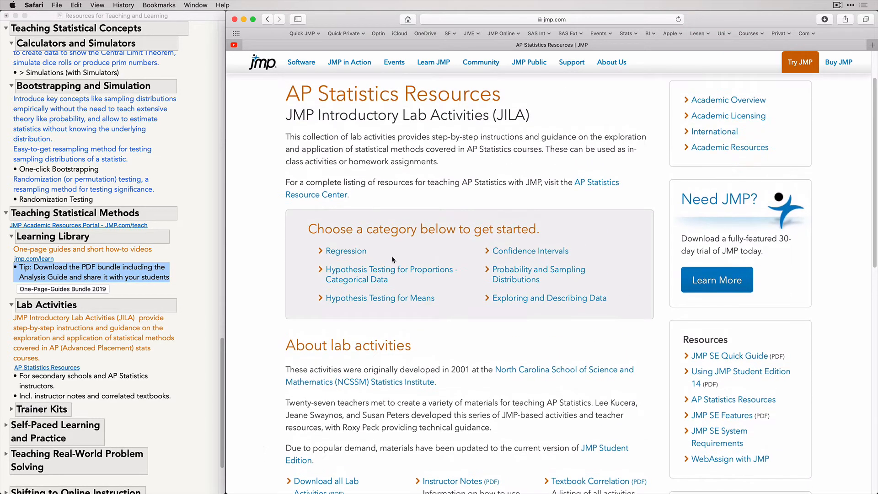
pyautogui.click(312, 195)
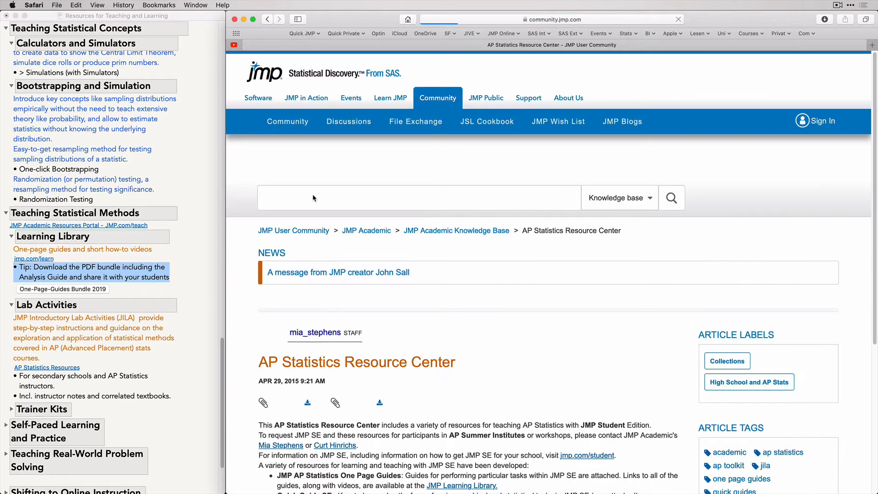
pyautogui.scroll(-8, 313, 197)
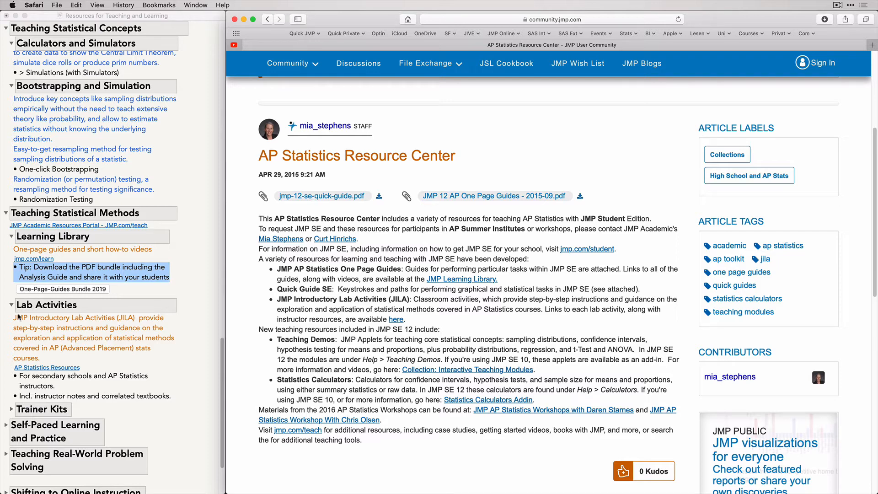
# Expand the Trainer Kits section of the teaching resources journal in JMP
pyautogui.click(12, 412)
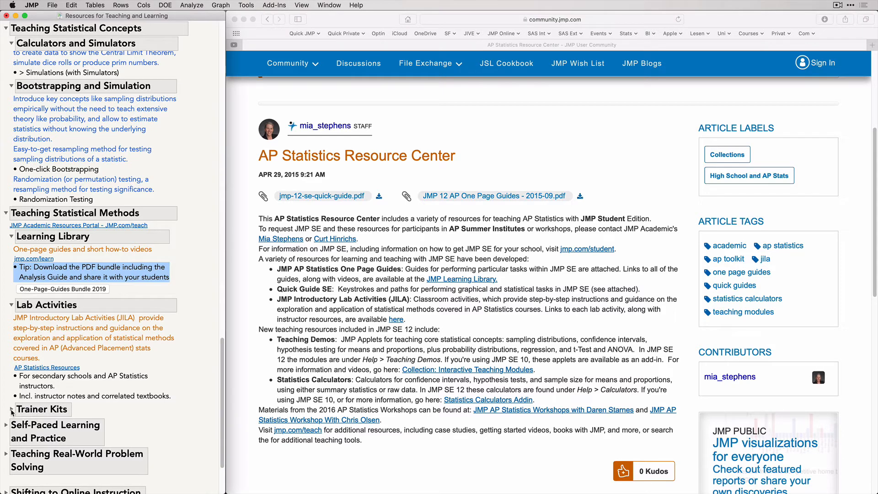
pyautogui.click(12, 413)
pyautogui.scroll(-5, 48, 419)
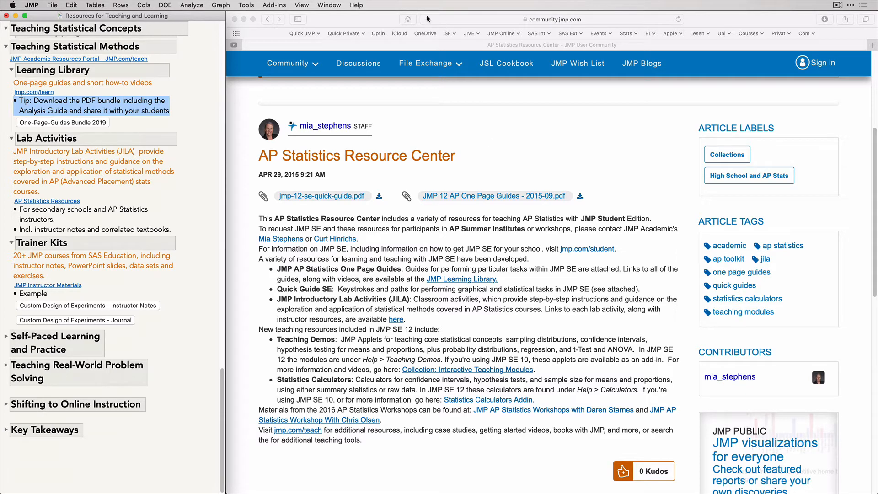
# Return to the Academic home page in Safari and open the Course Material Library
pyautogui.click(409, 20)
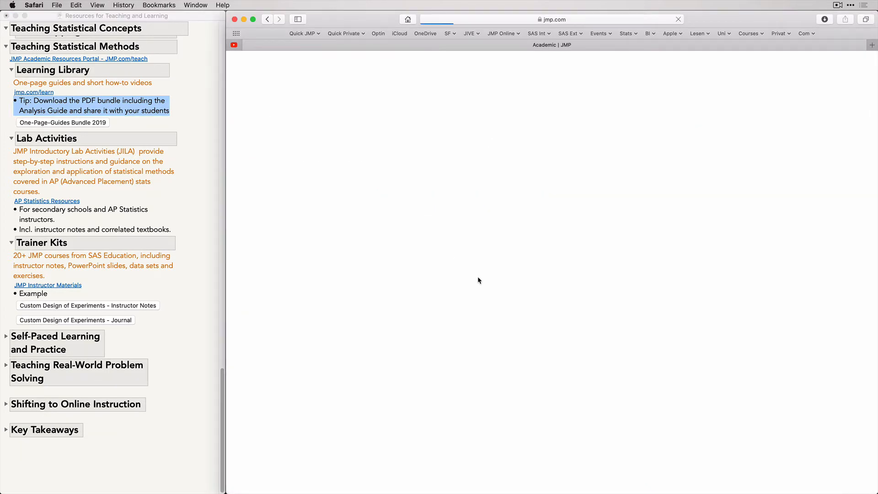
pyautogui.scroll(-5, 478, 279)
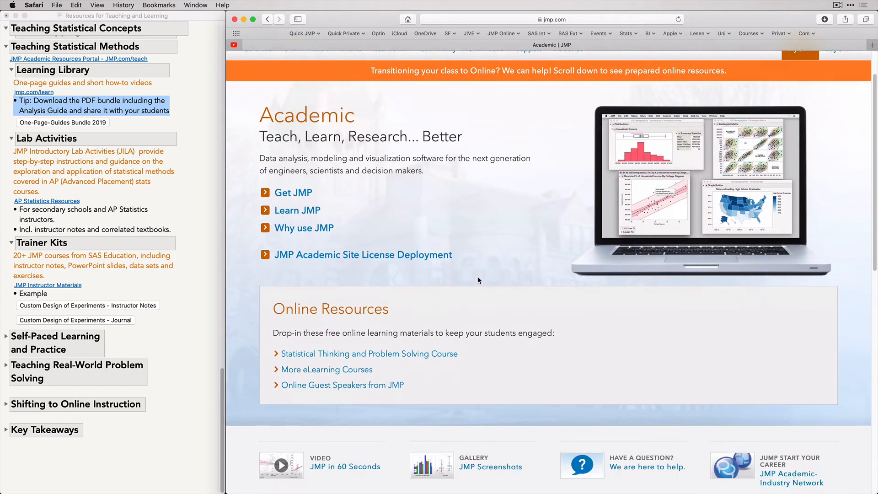
pyautogui.scroll(-5, 479, 280)
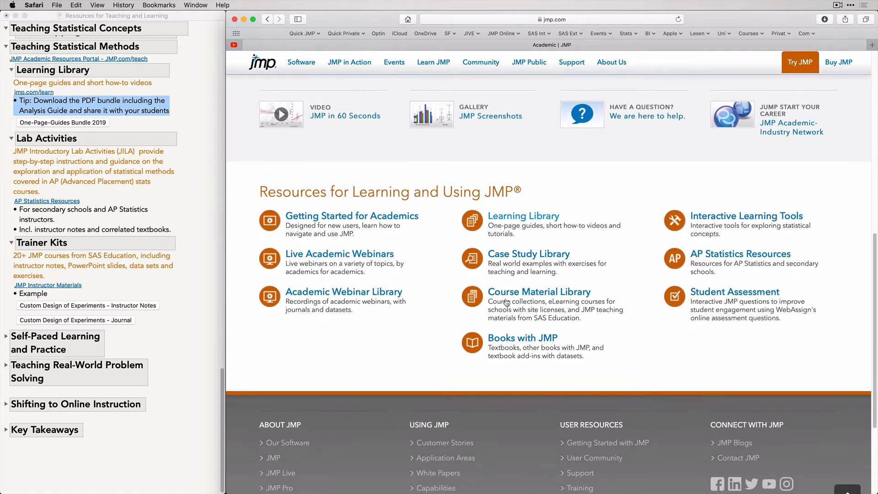
pyautogui.click(531, 294)
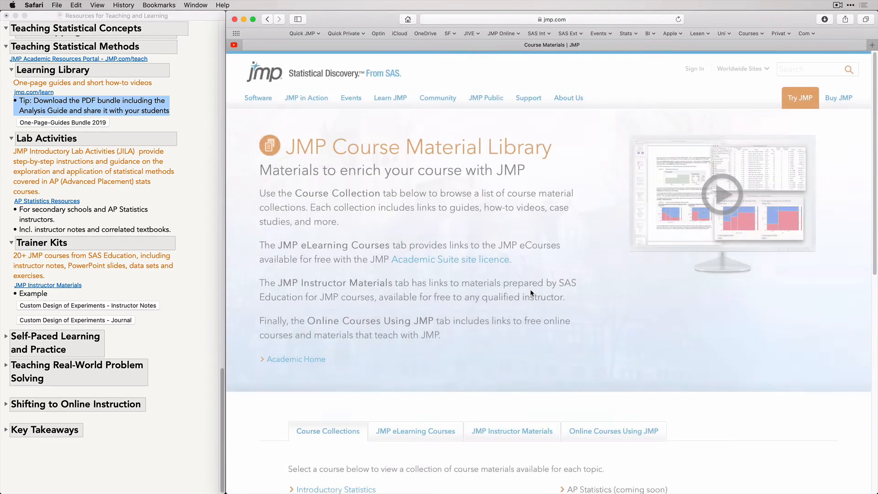
# Show the JMP Instructor Materials in the Course Material Library and open the Custom Design of Experiments course outline
pyautogui.scroll(-5, 530, 292)
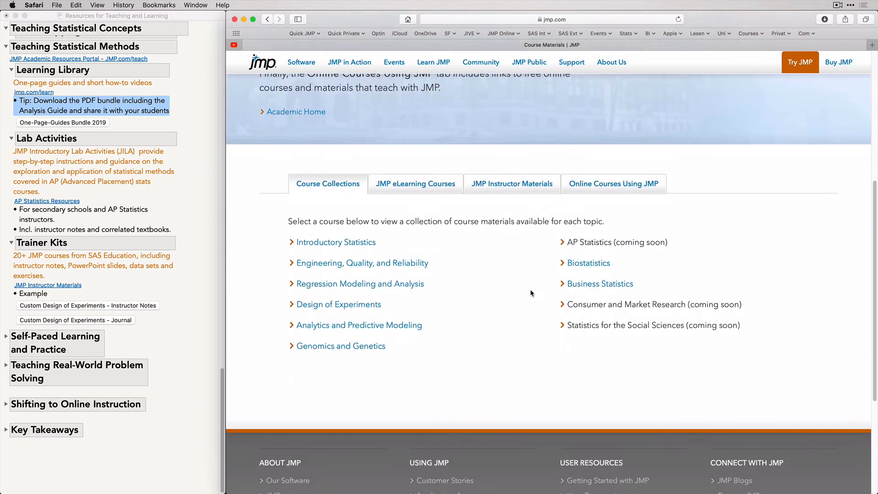
pyautogui.click(515, 184)
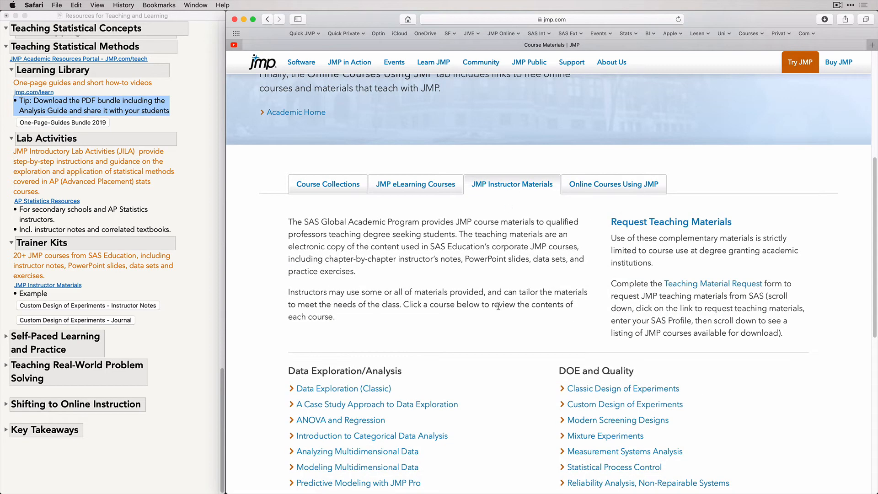
pyautogui.scroll(-4, 499, 320)
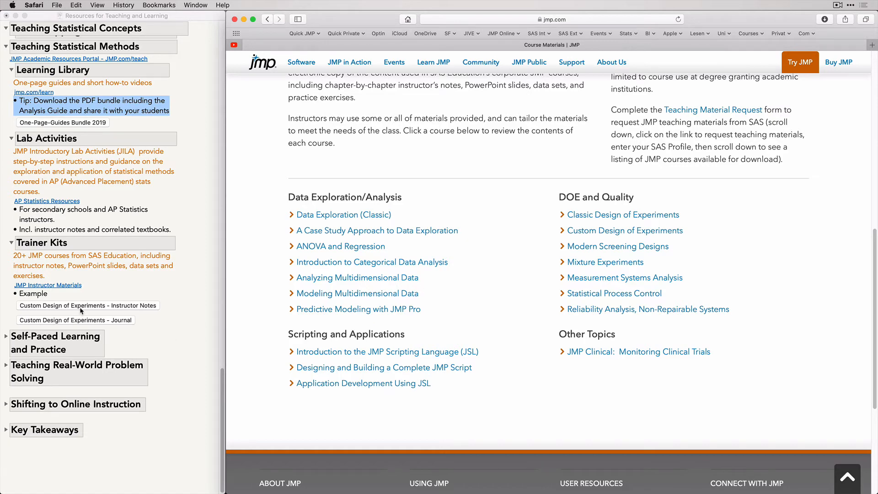
pyautogui.click(618, 230)
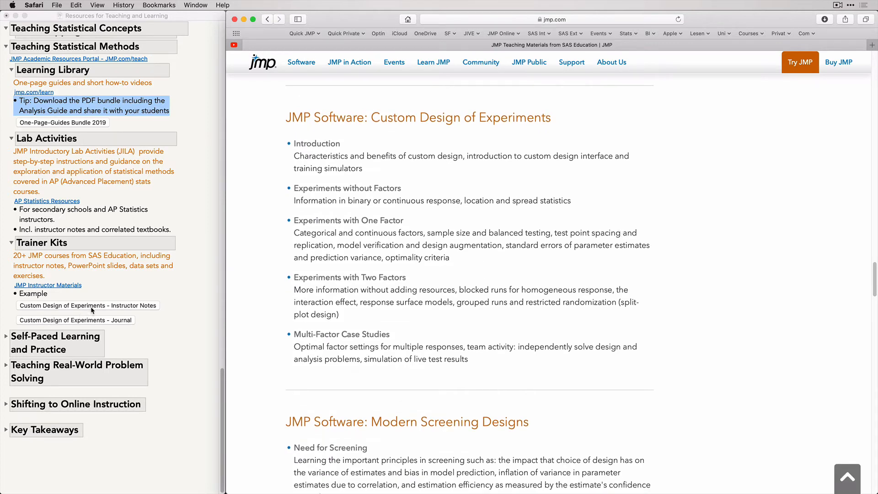
# Open the Custom Design of Experiments instructor notes from the journal and page through Lesson 1 to the 1.4 Solutions section
pyautogui.click(92, 306)
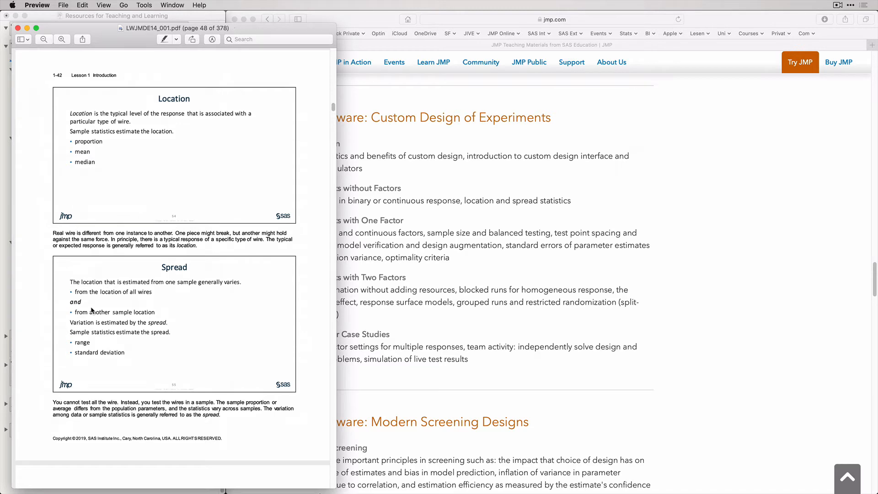
pyautogui.scroll(-3, 92, 310)
pyautogui.scroll(-10, 91, 307)
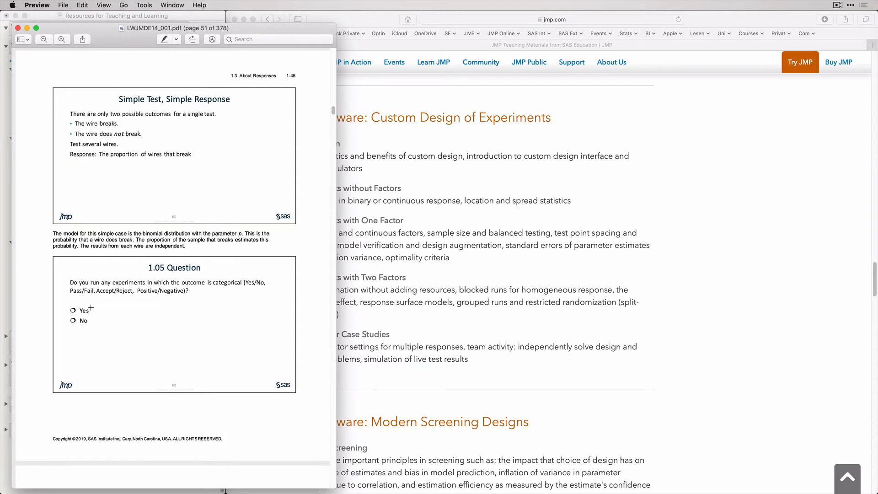
pyautogui.scroll(-2, 91, 308)
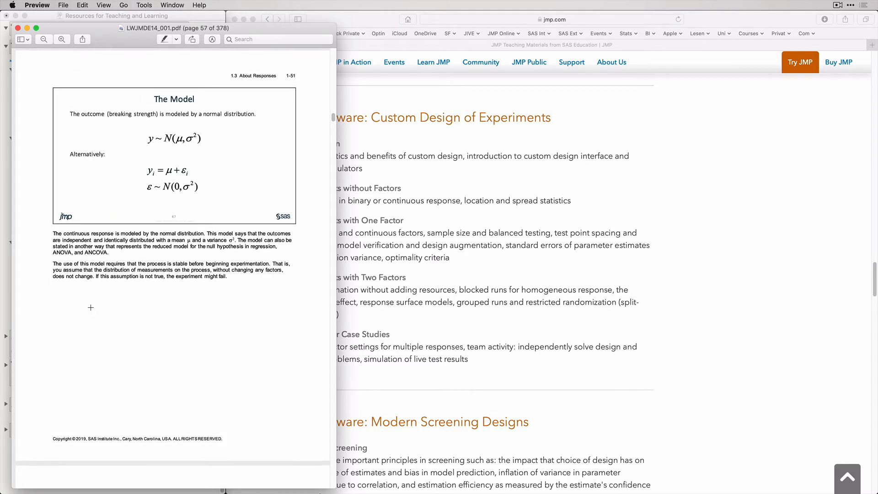
pyautogui.scroll(-2, 91, 308)
pyautogui.scroll(-2, 91, 307)
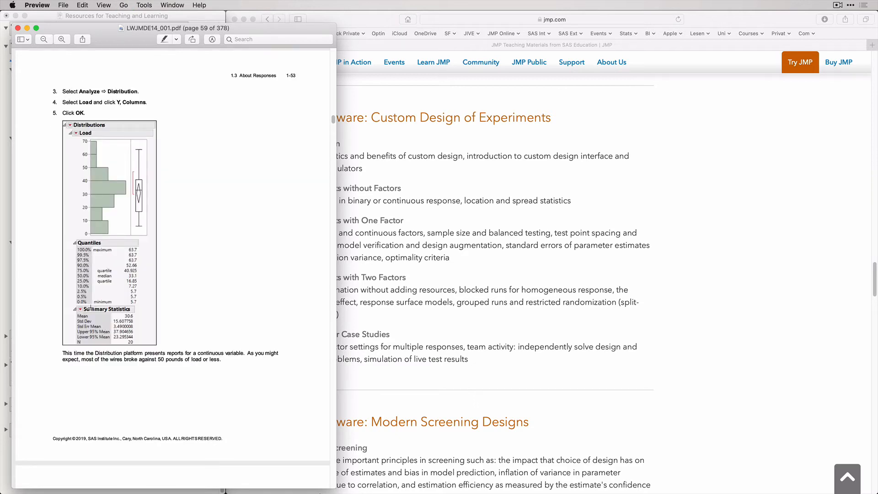
pyautogui.scroll(-2, 91, 308)
pyautogui.scroll(-6, 90, 308)
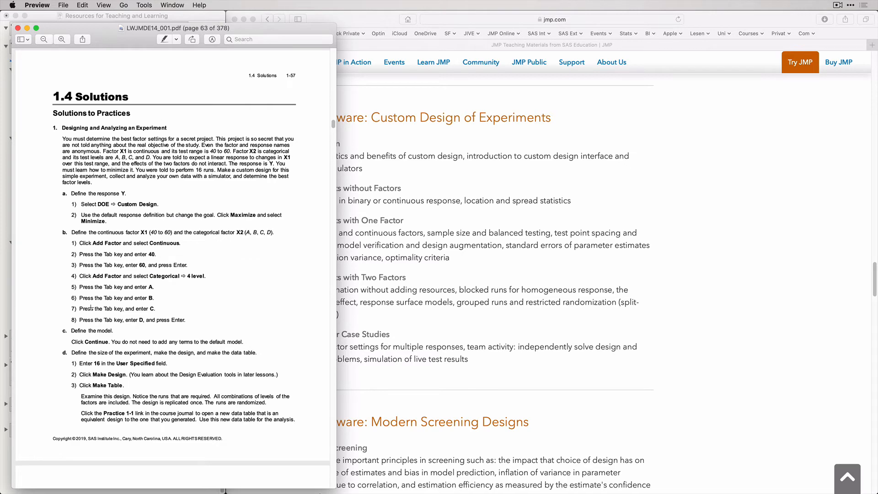
# Page through the instructor notes from the 1.4 Solutions through Lesson 2's contents to the Sample Size Considerations demonstration
pyautogui.hotkey('alt', 'Down')
pyautogui.hotkey('alt', 'Down')
pyautogui.hotkey('alt', 'Down')
pyautogui.hotkey('alt', 'Down')
pyautogui.hotkey('alt', 'Down')
pyautogui.hotkey('alt', 'Down')
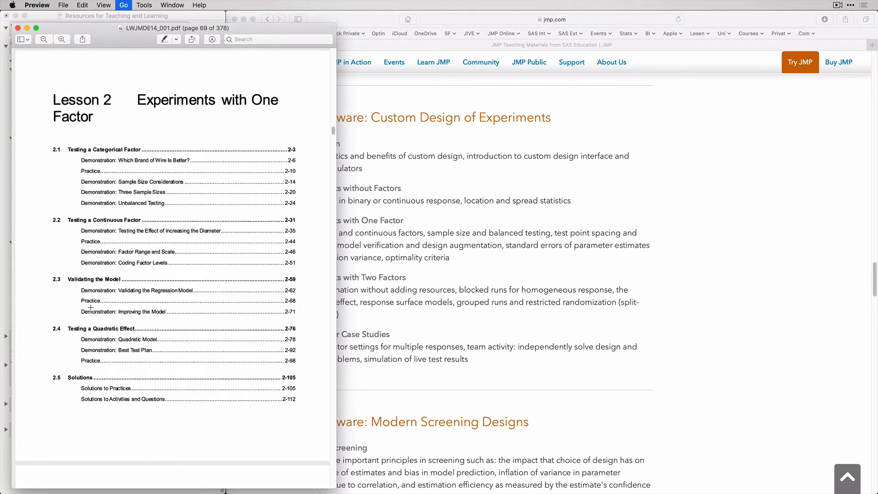
pyautogui.hotkey('alt', 'Down')
pyautogui.hotkey('alt', 'Down')
pyautogui.hotkey('alt', 'Down')
pyautogui.hotkey('alt', 'Down')
pyautogui.hotkey('alt', 'Down')
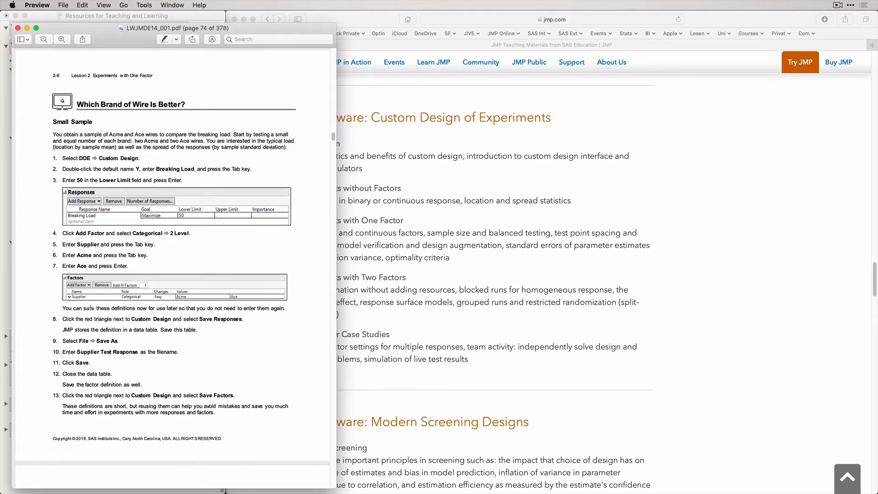
pyautogui.hotkey('alt', 'Down')
pyautogui.hotkey('alt', 'Down')
pyautogui.hotkey('alt', 'Down')
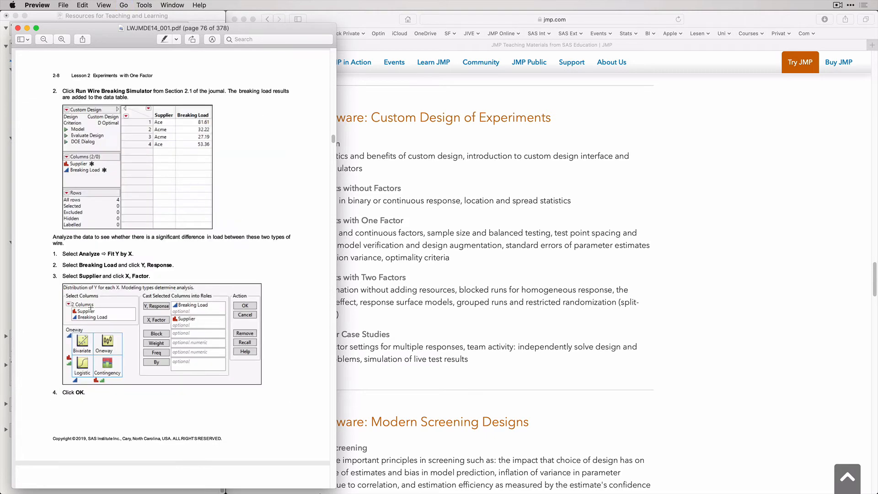
pyautogui.hotkey('alt', 'Down')
pyautogui.hotkey('alt', 'Down')
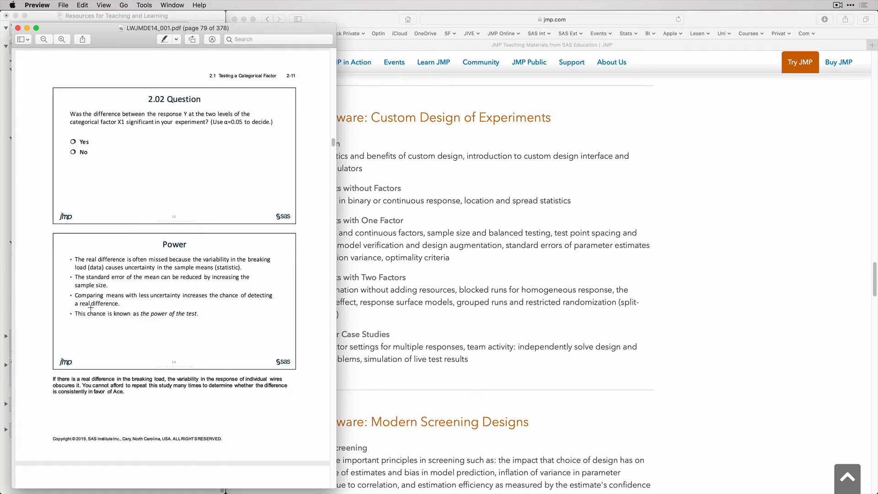
pyautogui.hotkey('alt', 'Down')
pyautogui.hotkey('alt', 'Down')
pyautogui.hotkey('alt', 'Down')
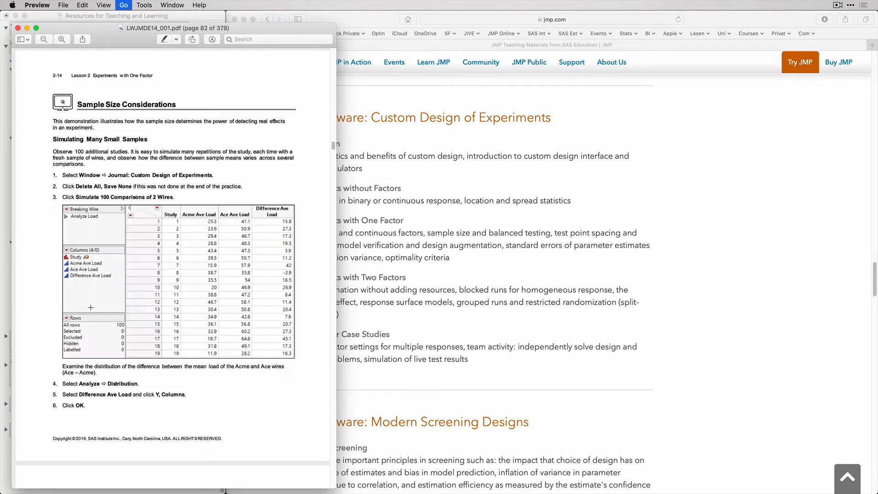
# Minimize the instructor notes PDF, open the Custom Design of Experiments journal and expand Chapter 1 Introduction
pyautogui.click(28, 30)
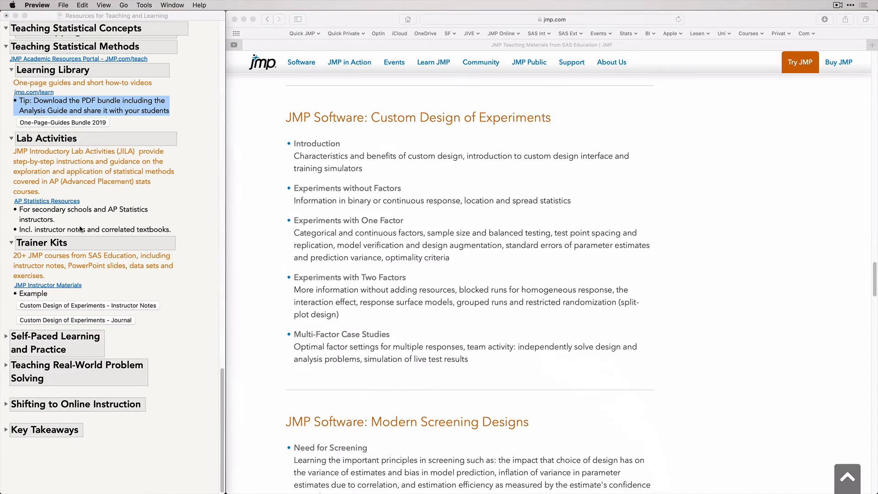
pyautogui.click(81, 322)
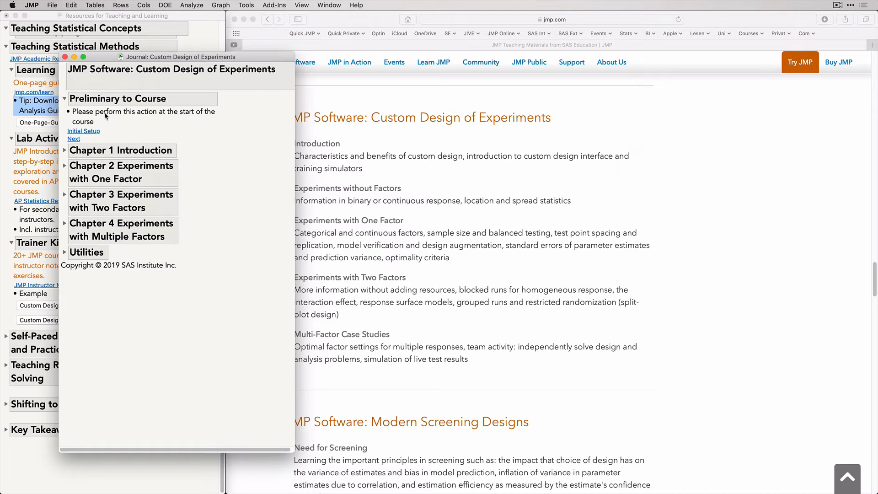
pyautogui.click(65, 150)
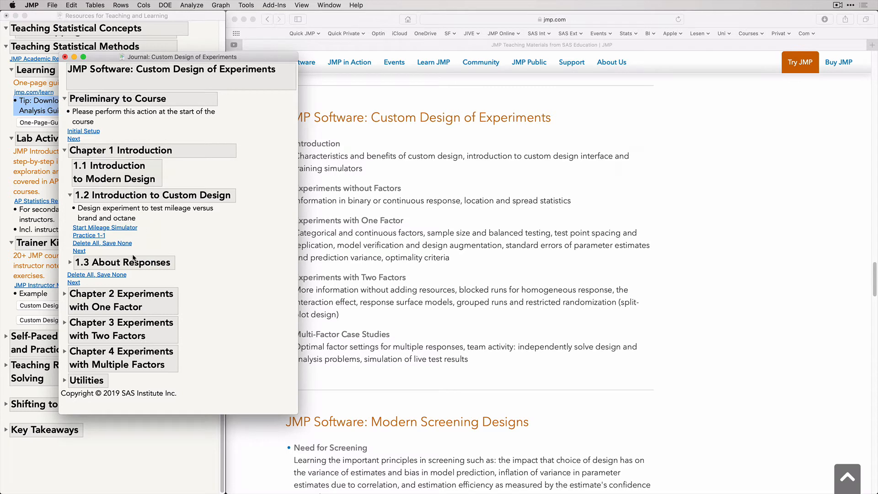
# Expand Chapter 2 Experiments with One Factor, Chapter 3 Experiments with Two Factors and its section 3.4 Testing Two Continuous Factors
pyautogui.click(65, 298)
pyautogui.scroll(-5, 137, 326)
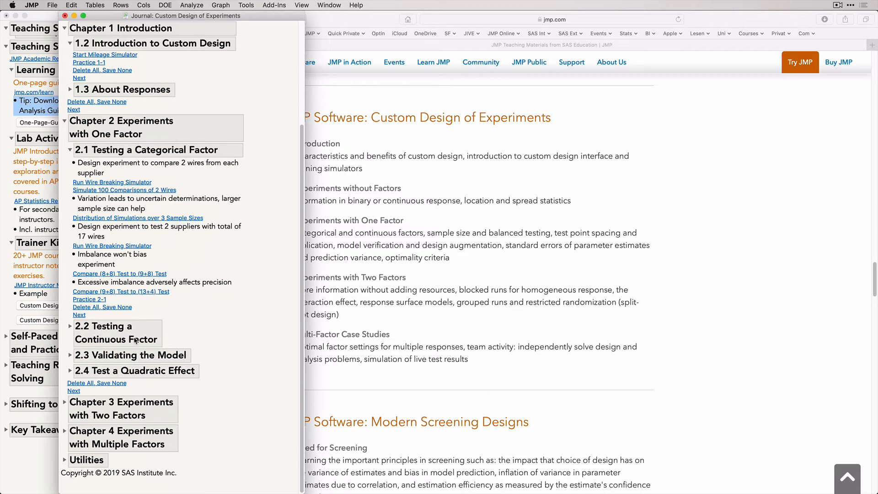
pyautogui.click(65, 403)
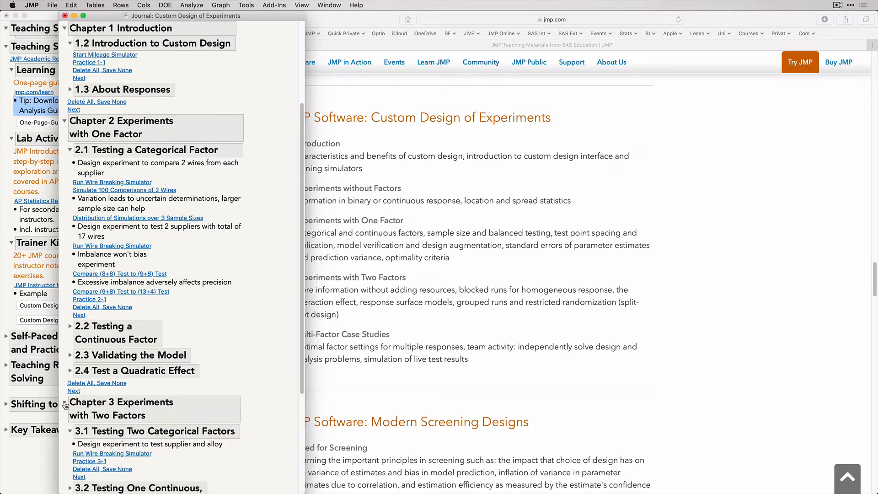
pyautogui.scroll(-5, 169, 366)
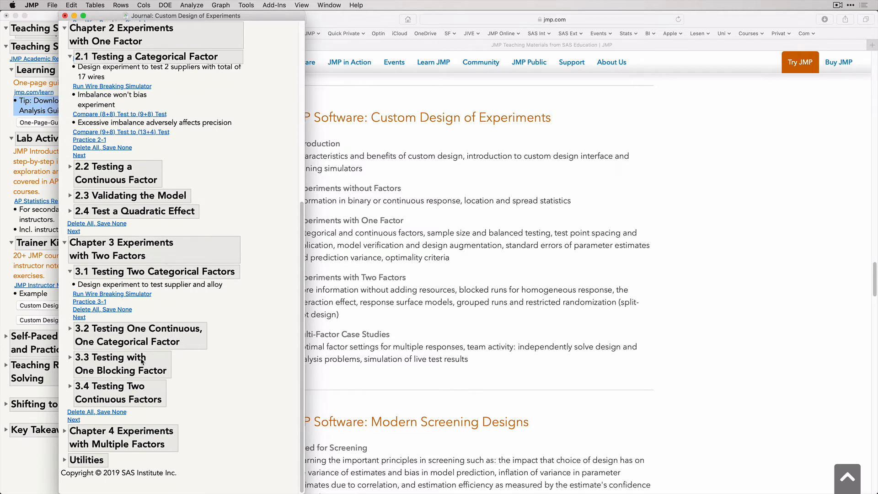
pyautogui.click(70, 387)
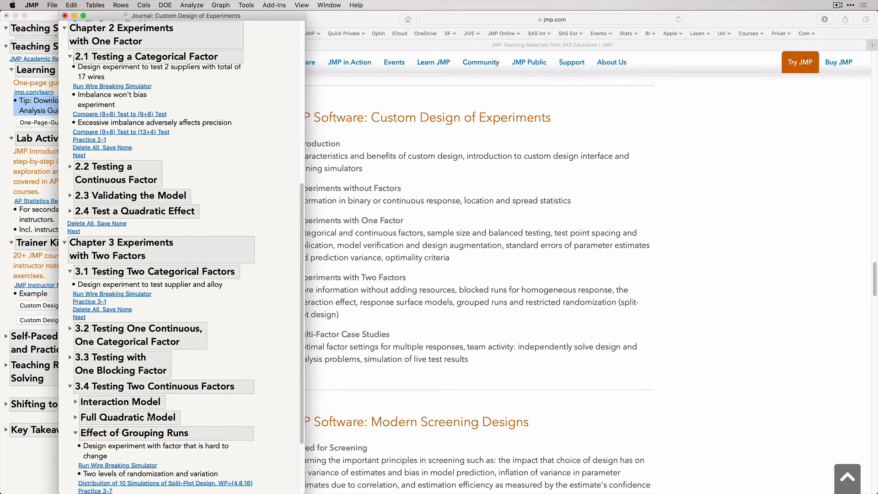
pyautogui.scroll(-3, 148, 415)
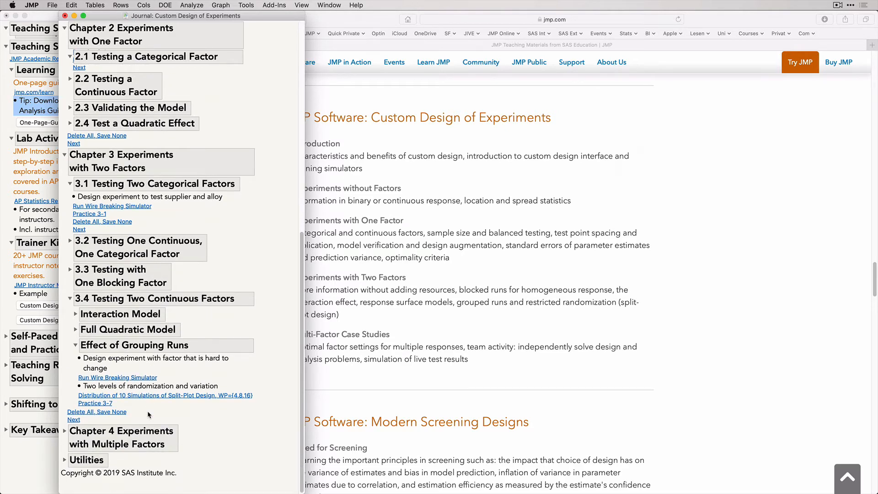
# Expand Chapter 4 and its section 4.2 Three Responses to Seven Factors, then close the Custom Design of Experiments journal without saving
pyautogui.click(64, 431)
pyautogui.scroll(-3, 153, 446)
pyautogui.scroll(-2, 154, 446)
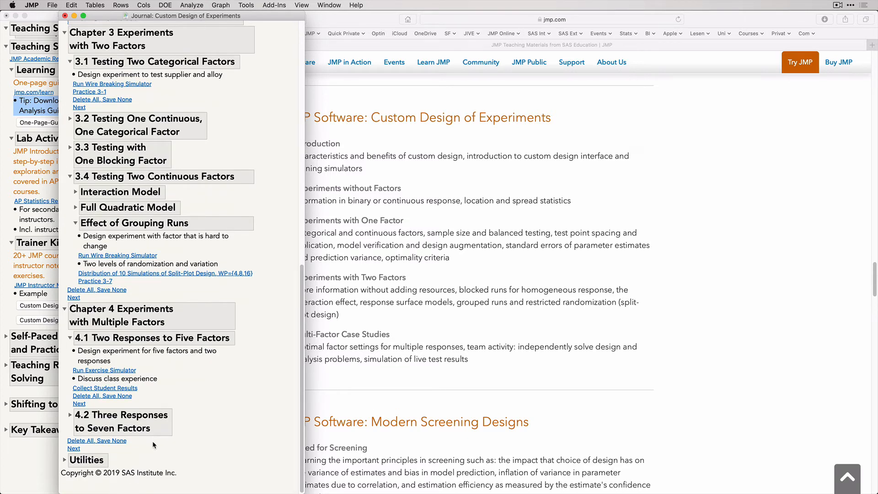
pyautogui.click(69, 417)
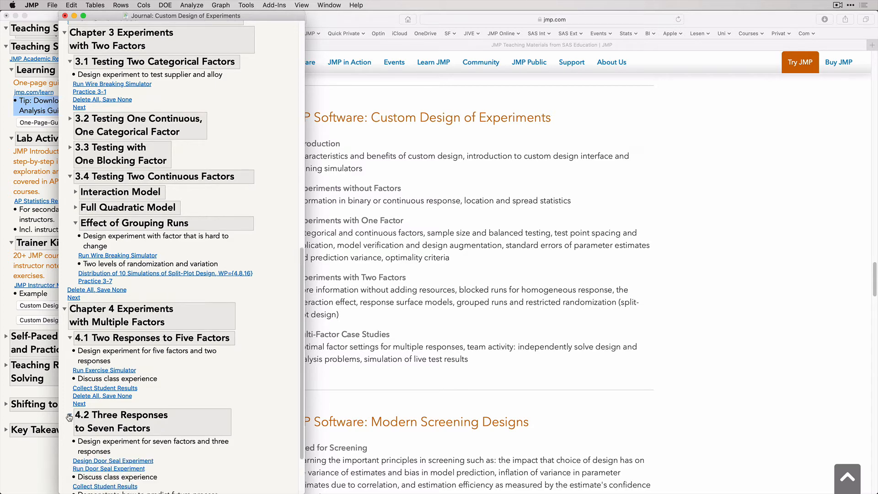
pyautogui.scroll(-3, 195, 436)
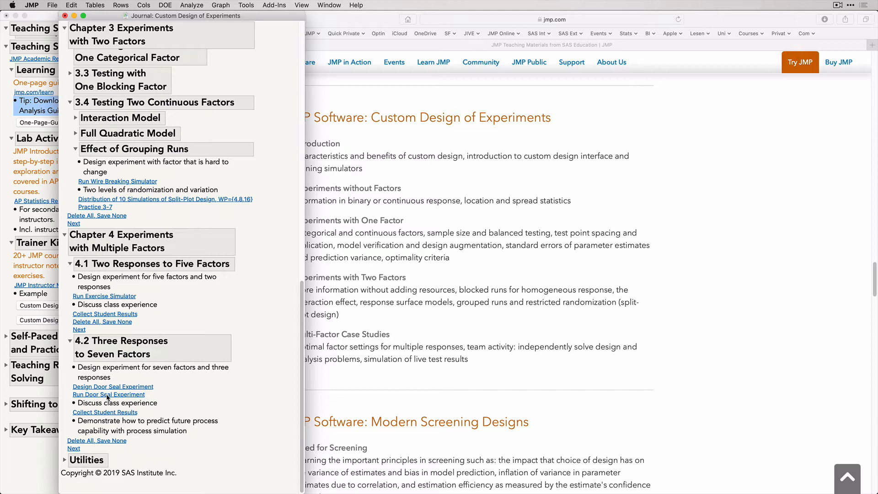
pyautogui.click(65, 17)
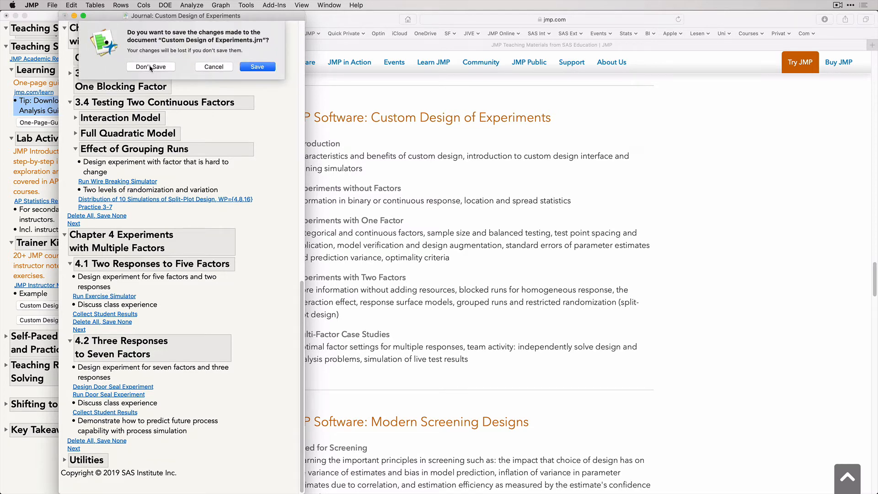
pyautogui.click(151, 68)
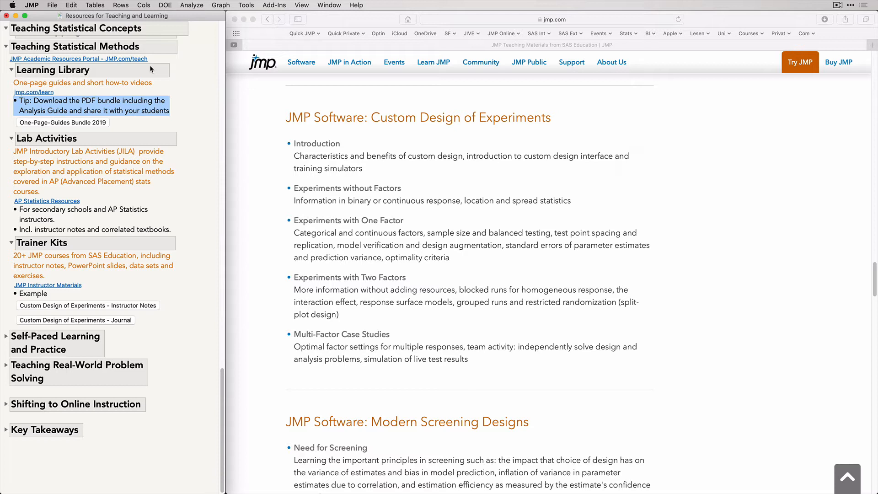
pyautogui.moveTo(372, 490)
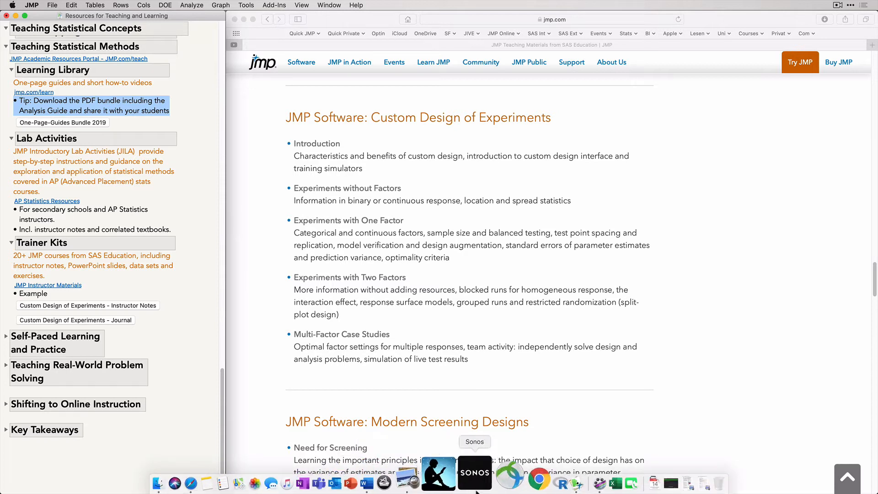
pyautogui.click(559, 480)
pyautogui.click(572, 475)
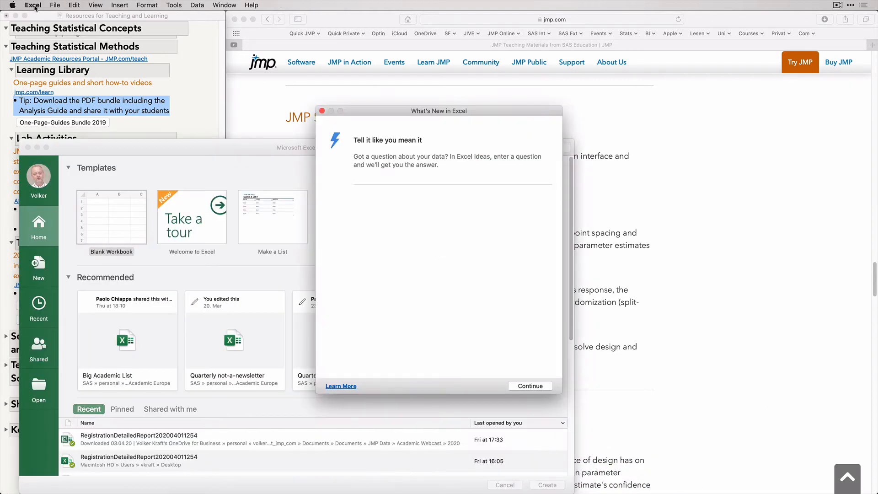
pyautogui.click(34, 5)
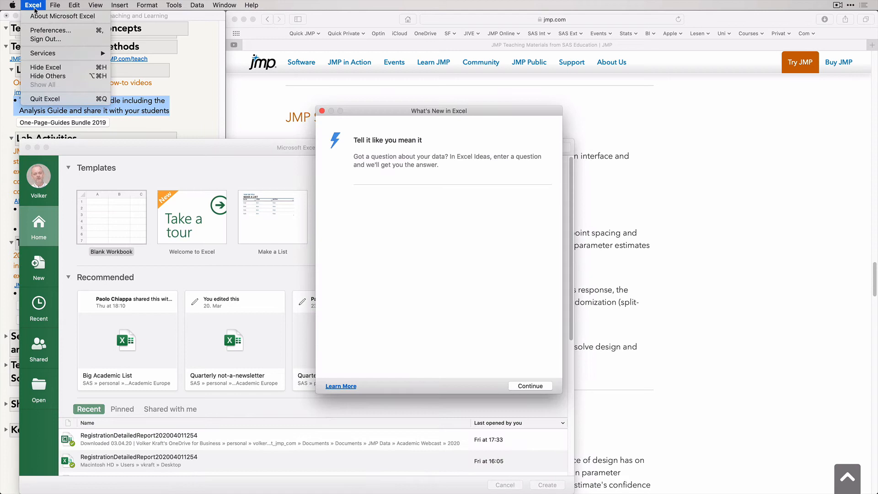
pyautogui.click(54, 99)
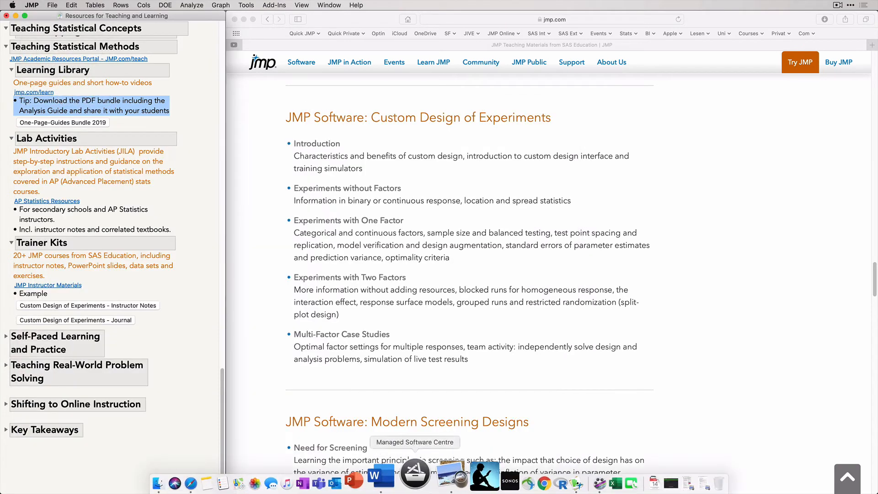
# Switch to ScreenFlow and stop the current screen recording
pyautogui.click(558, 484)
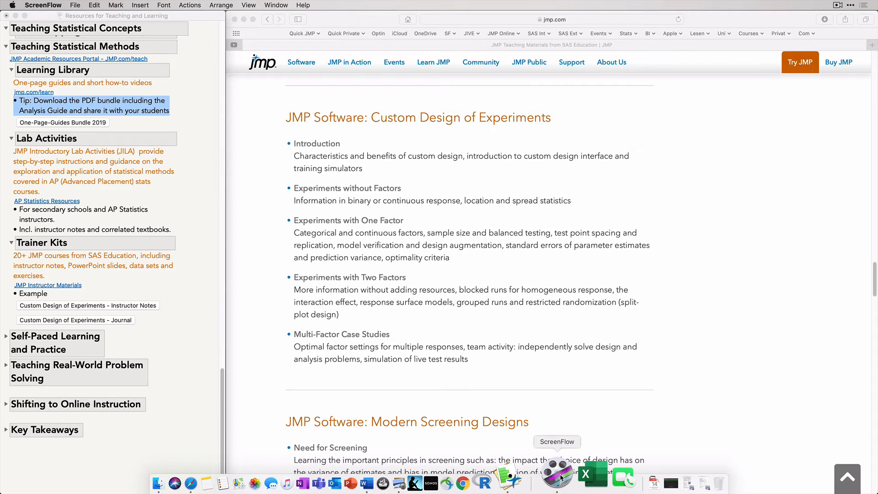
pyautogui.click(838, 6)
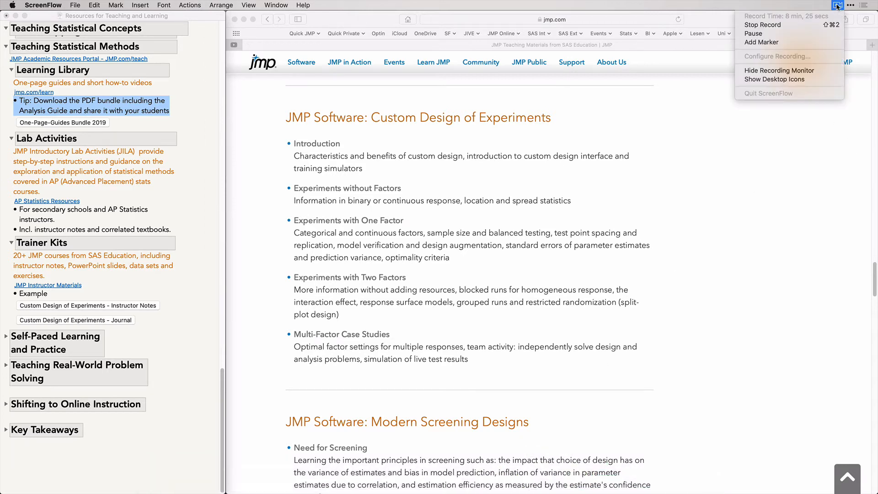
pyautogui.click(797, 26)
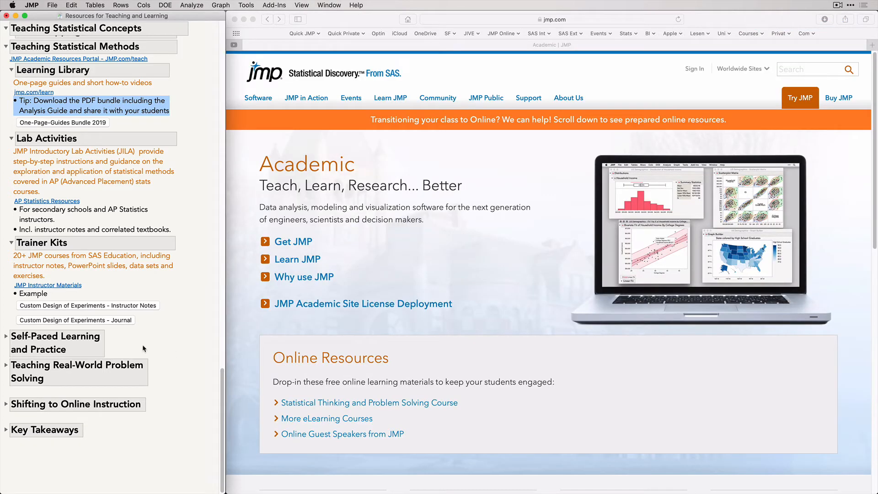
# Expand Self-Paced Learning and Practice and its STIPS and SKP section in the resources journal to show the course description and links
pyautogui.click(6, 336)
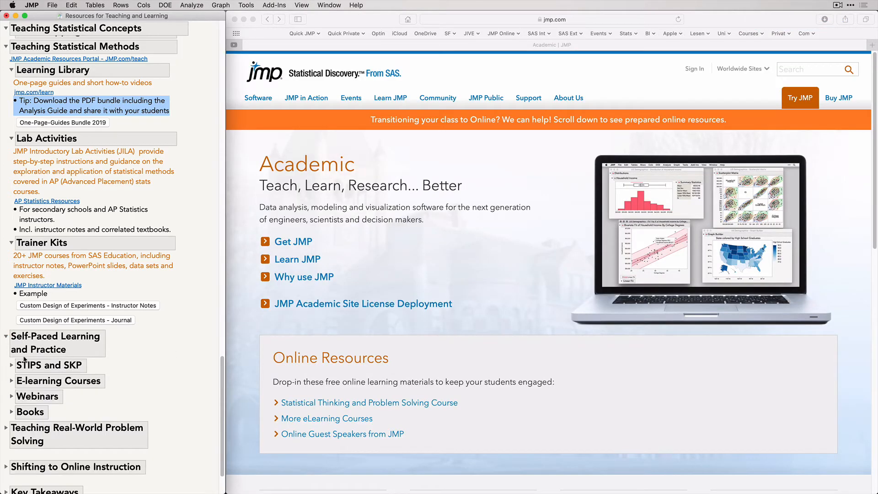
pyautogui.scroll(-3, 24, 360)
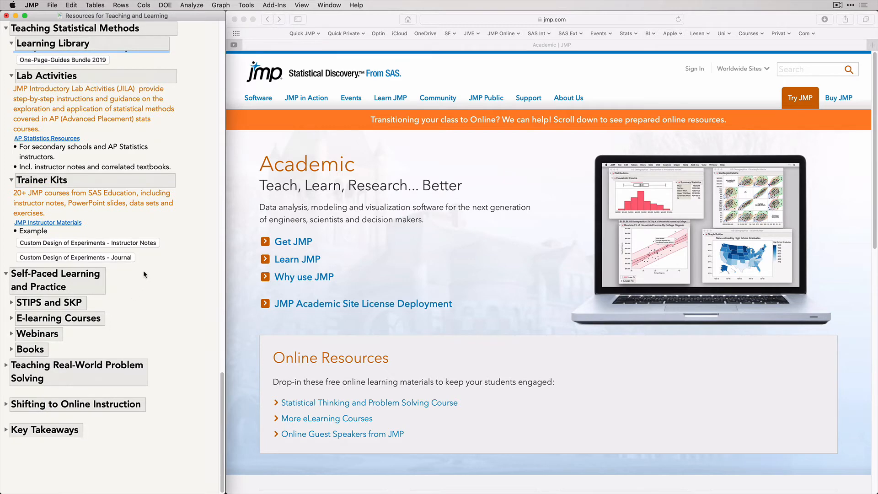
pyautogui.click(12, 302)
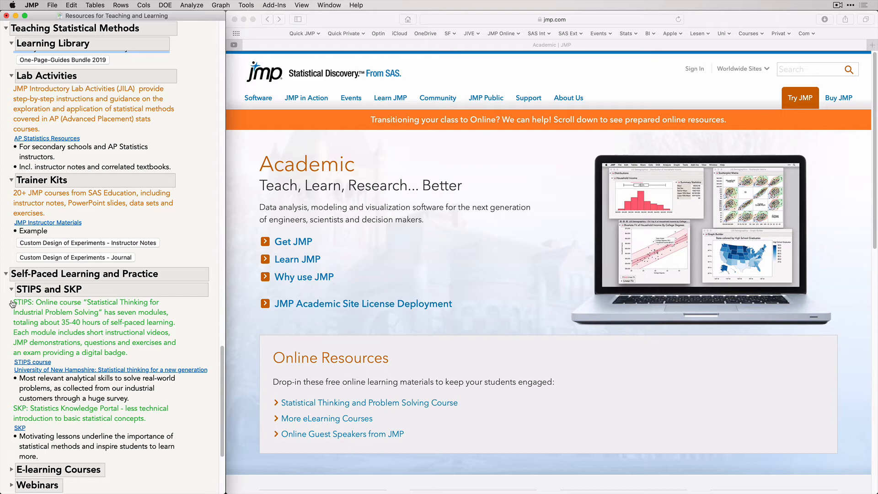
pyautogui.scroll(-5, 12, 303)
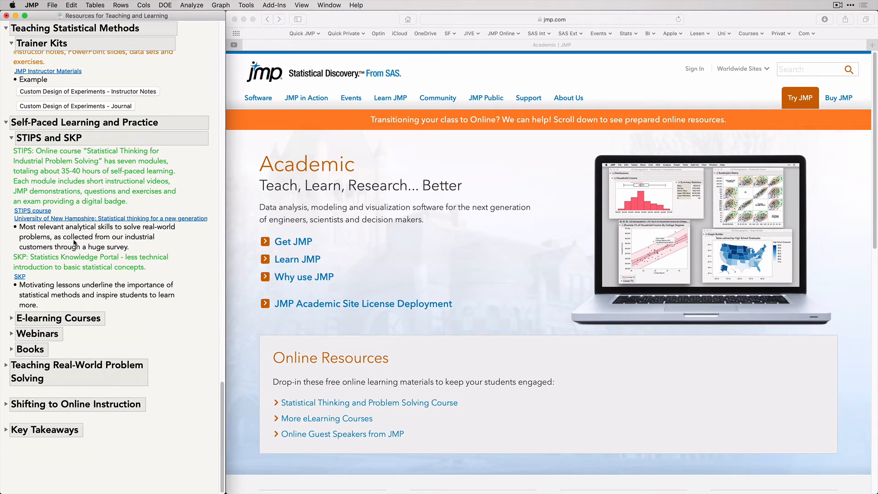
pyautogui.moveTo(194, 150); pyautogui.dragTo(193, 209)
# Open the Statistical Thinking and Problem Solving Course from JMP's Academic page and look through its modules
pyautogui.click(339, 408)
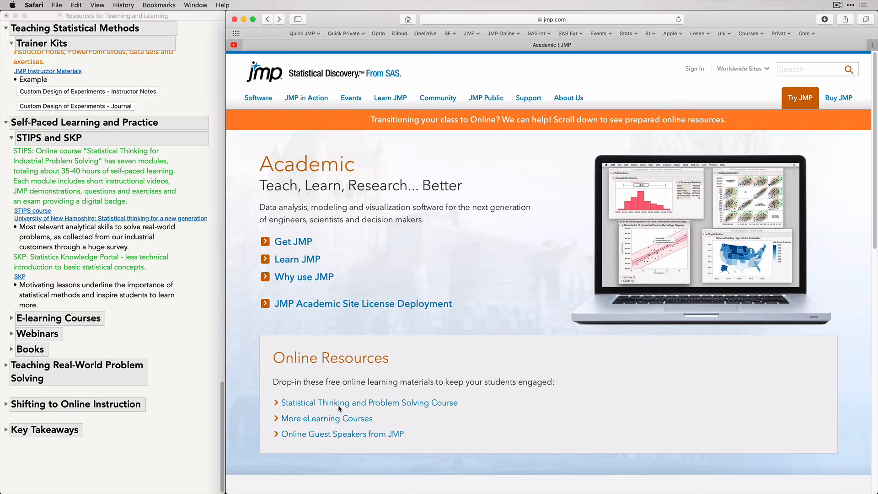
pyautogui.click(374, 402)
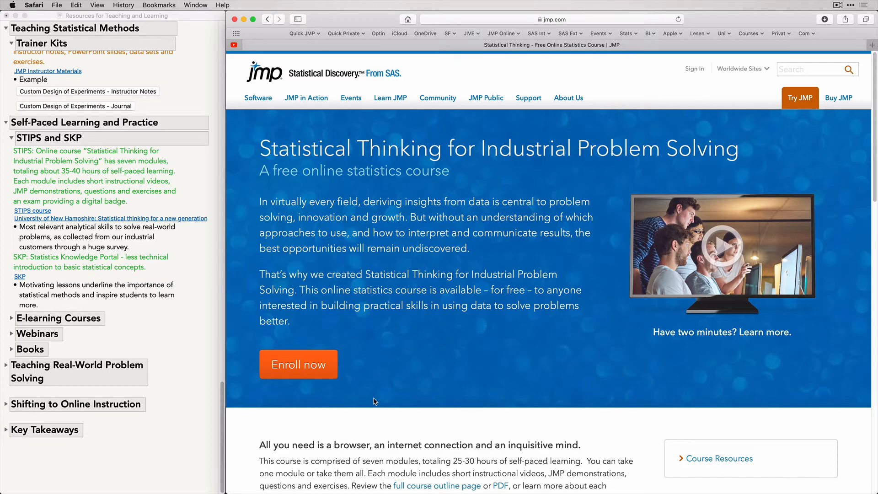
pyautogui.scroll(-10, 373, 401)
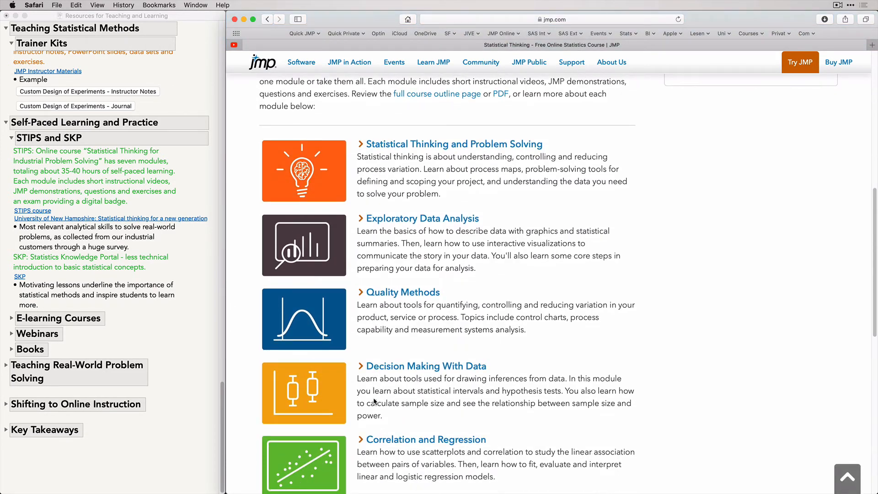
pyautogui.scroll(10, 374, 401)
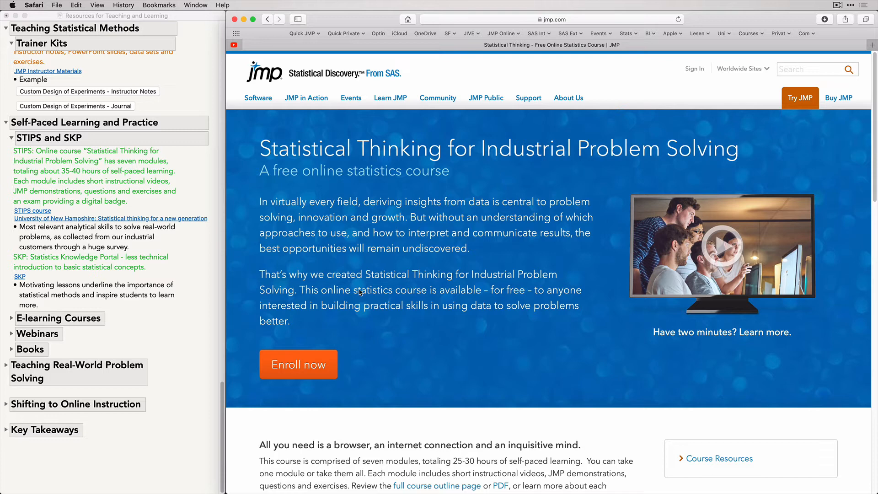
# Open the University of New Hampshire customer story from the journal, then return to the STIPS course page and play its introductory video full screen
pyautogui.click(73, 218)
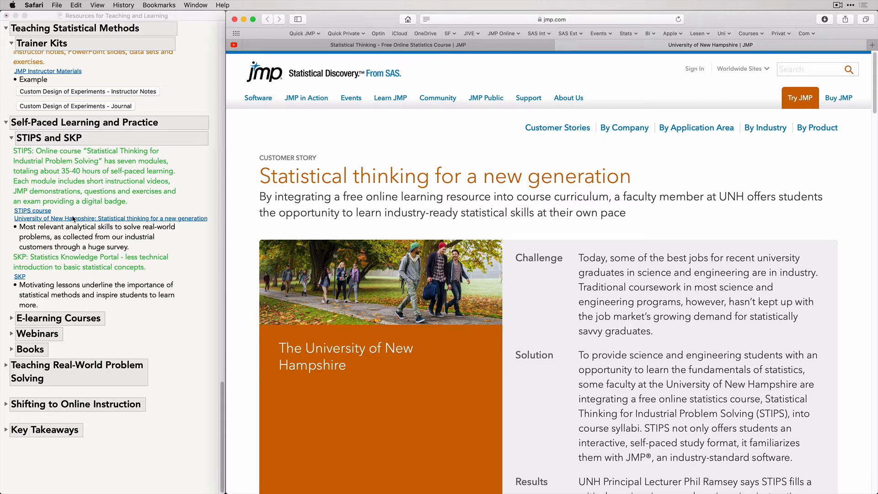
pyautogui.click(373, 46)
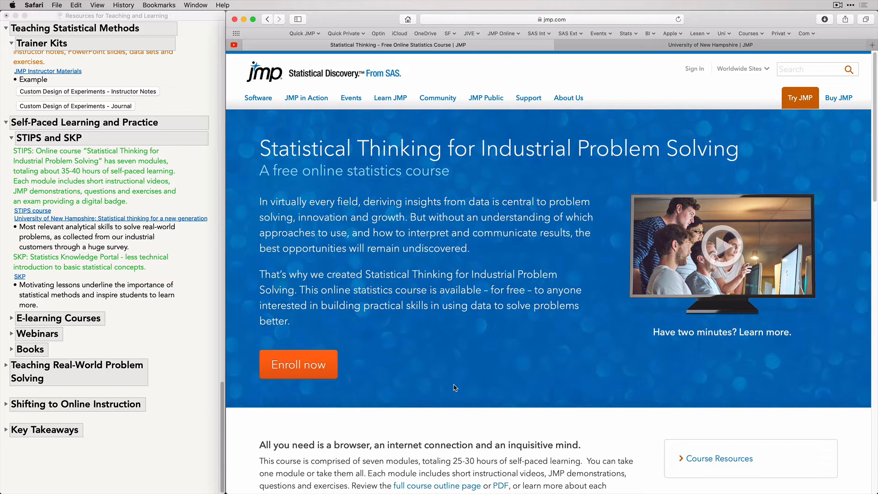
pyautogui.click(722, 257)
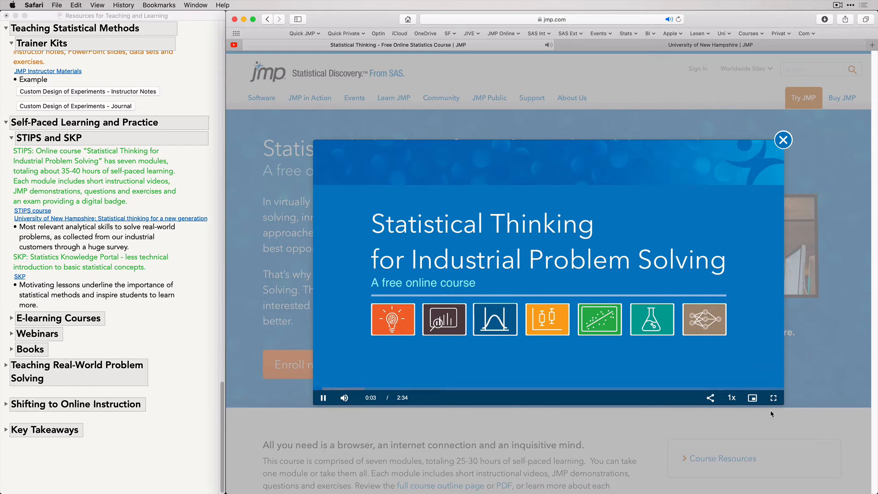
pyautogui.click(773, 397)
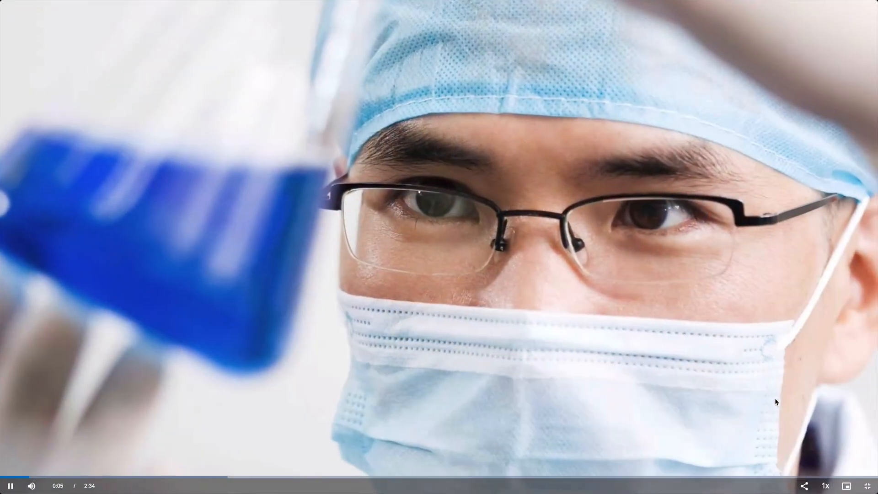